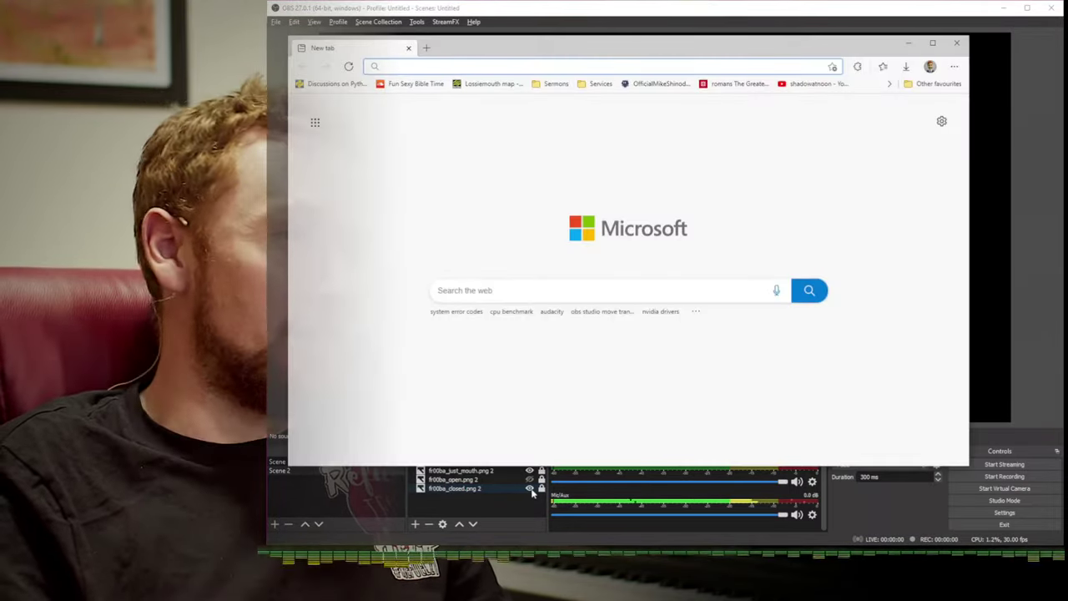
Step: Maximize the browser window and search the web for "obs move transition"
drag(616, 47, 632, 1)
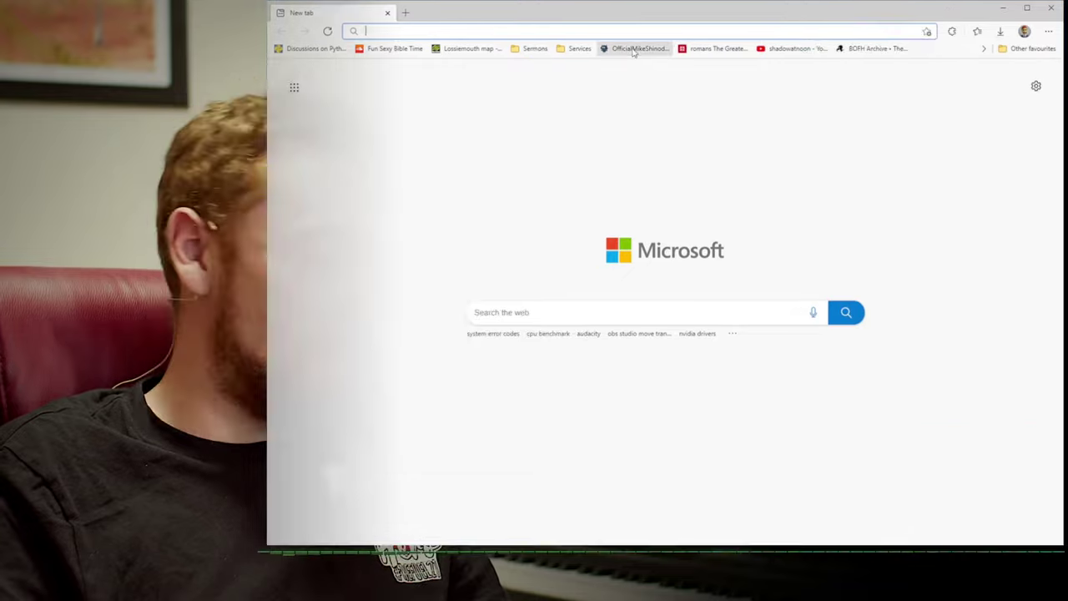
text(obs move transition)
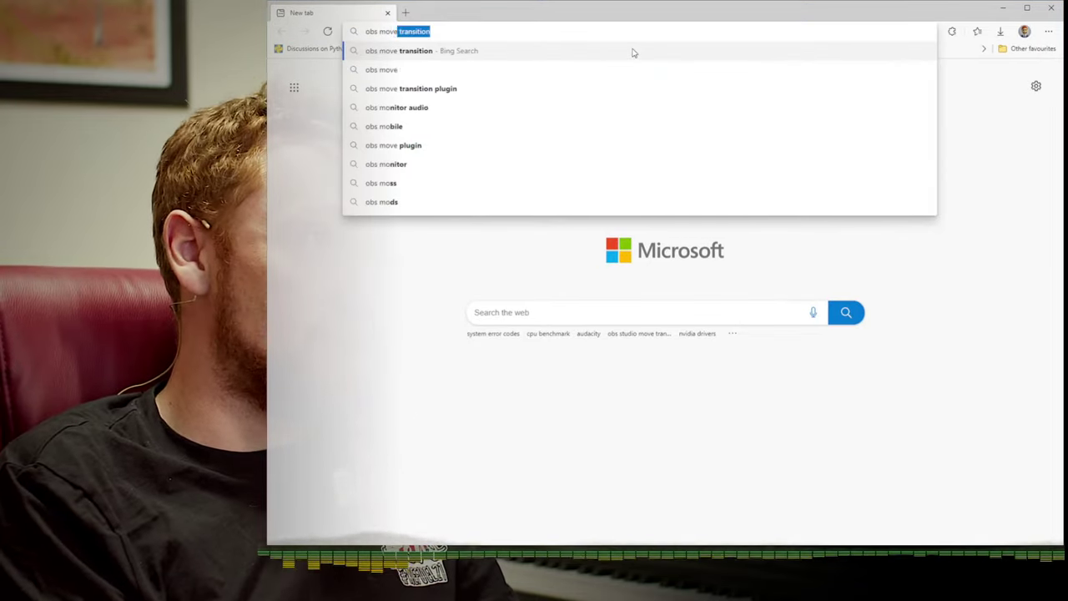
key(Return)
Step: Search the web for "obs streamfx" in a second browser tab
key(ctrl+t)
text(obs)
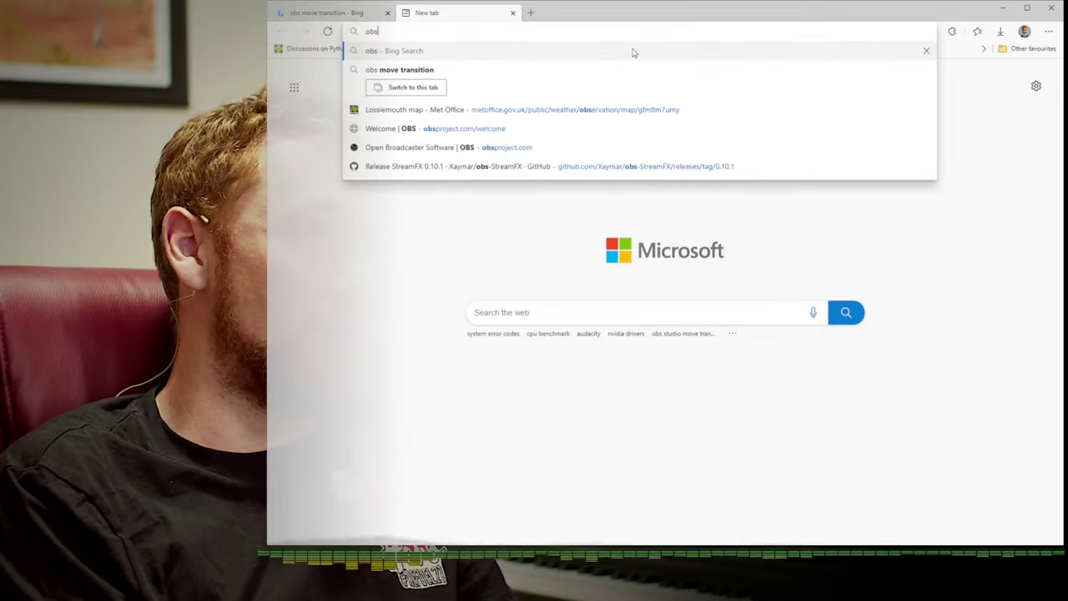
text( streamfx)
key(Return)
Step: Open the OBS Forums resource pages for Move transition and StreamFX from the two sets of search results
key(ctrl+shift+Tab)
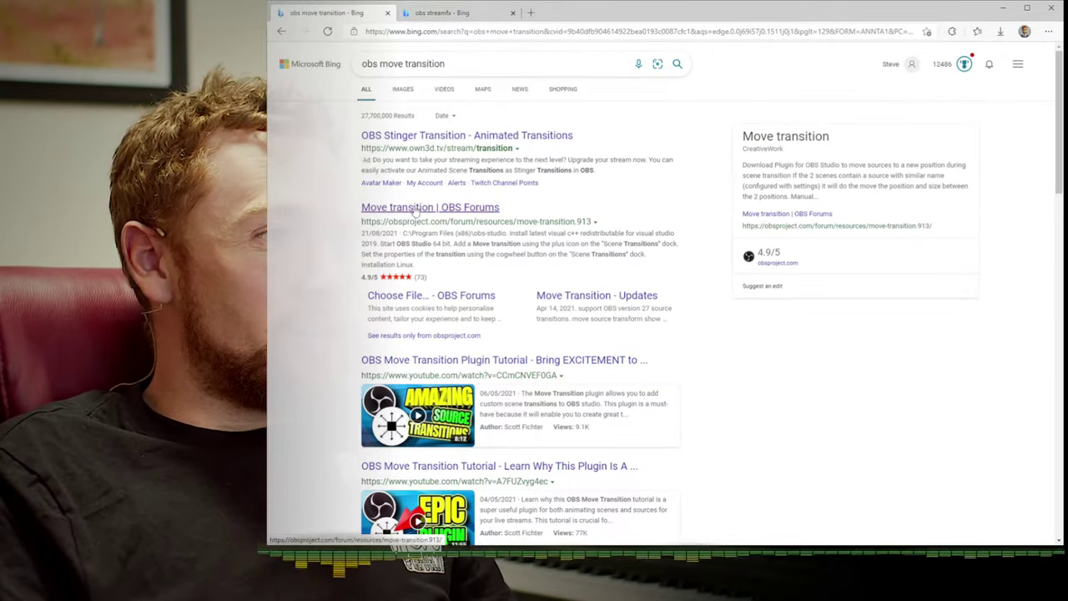
key(ctrl+Tab)
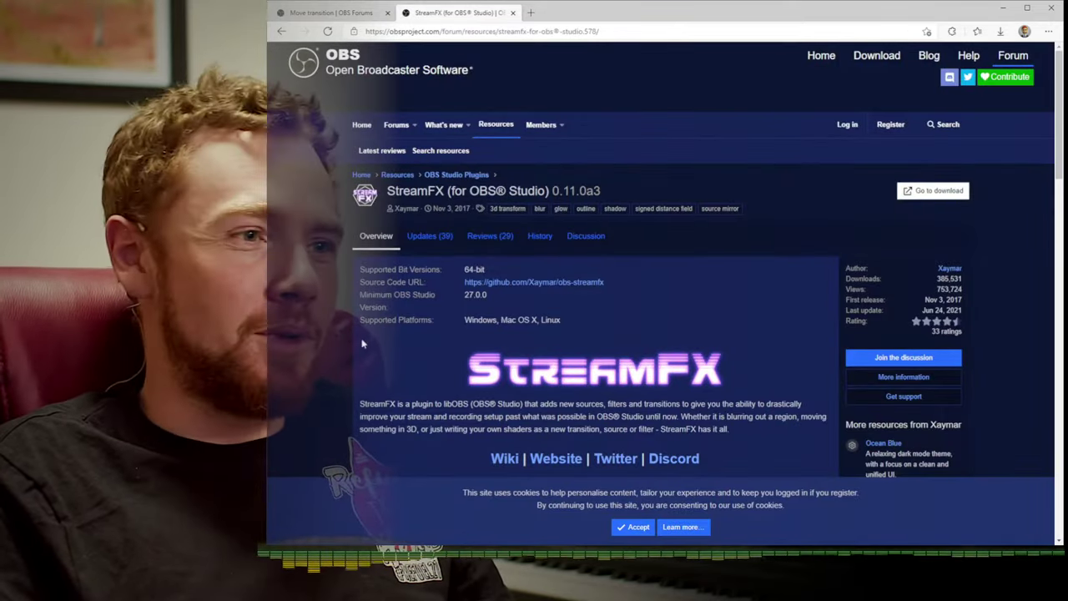
scroll(363, 343, down, 2)
scroll(328, 346, down, 2)
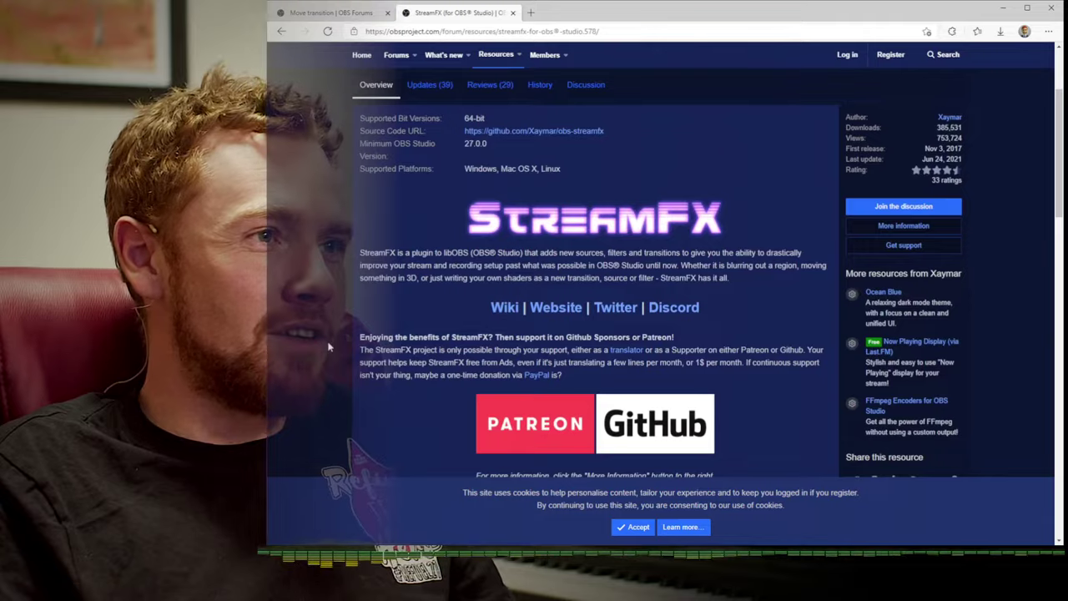
Step: Examine the download and installation details for Move transition and the overview and latest updates for StreamFX
key(ctrl+shift+Tab)
scroll(328, 346, down, 3)
scroll(329, 347, down, 3)
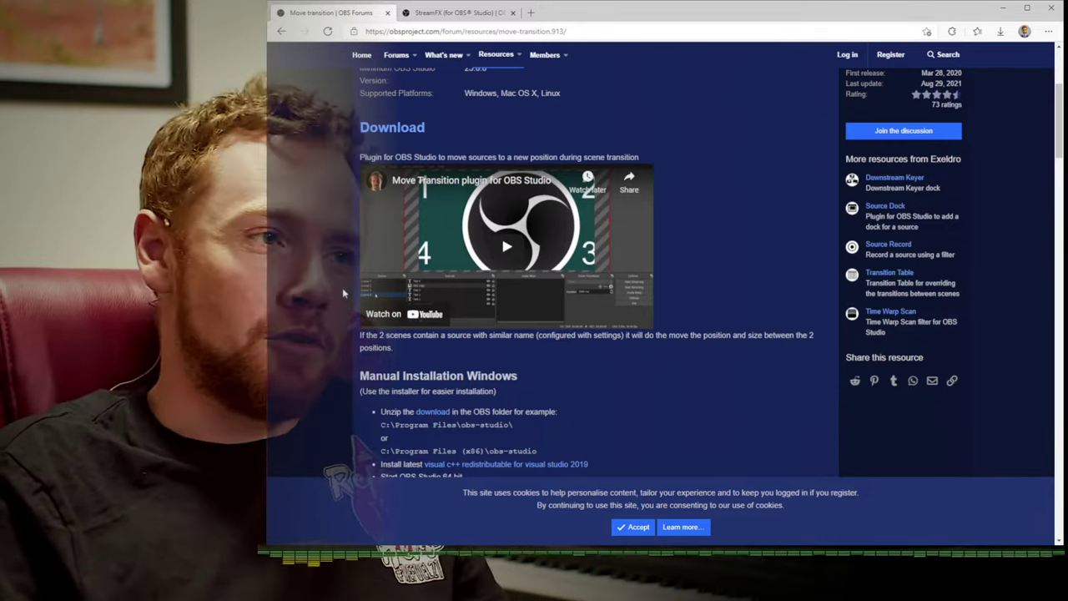
scroll(342, 287, down, 1)
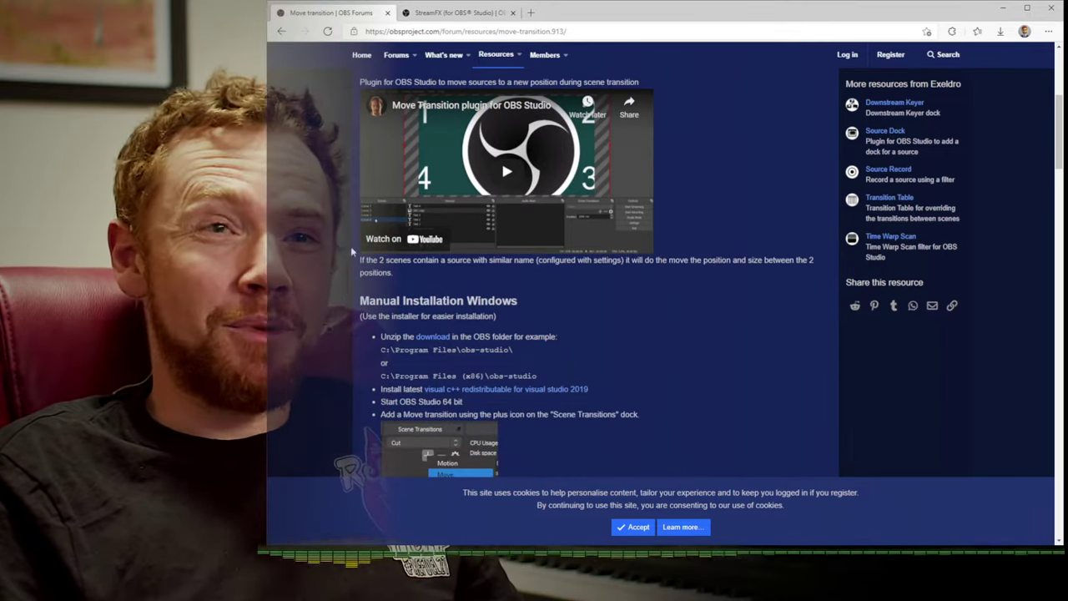
click(459, 17)
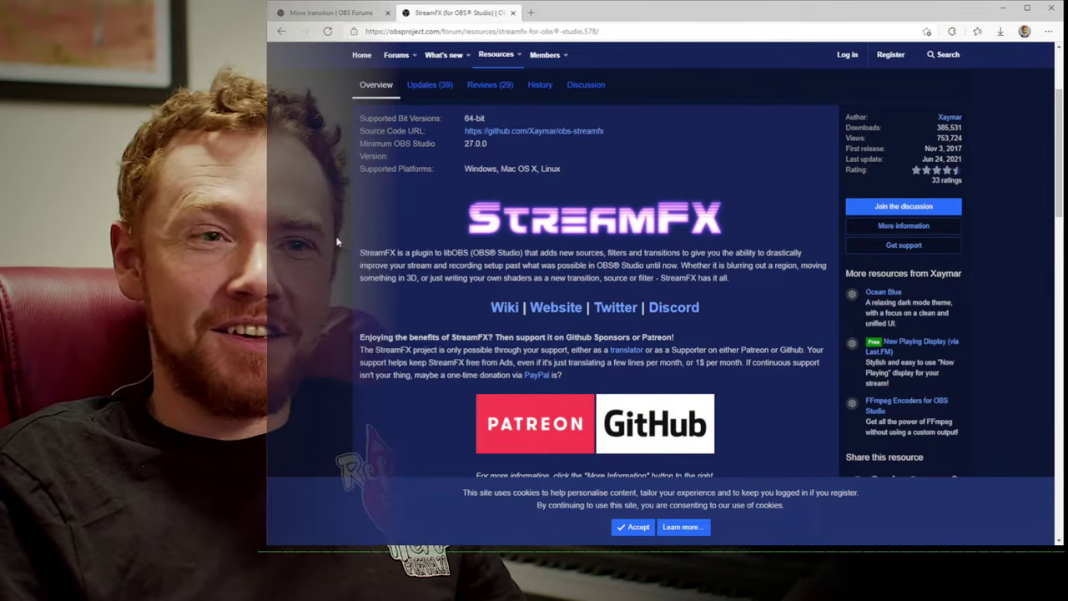
scroll(337, 243, down, 2)
scroll(337, 243, down, 7)
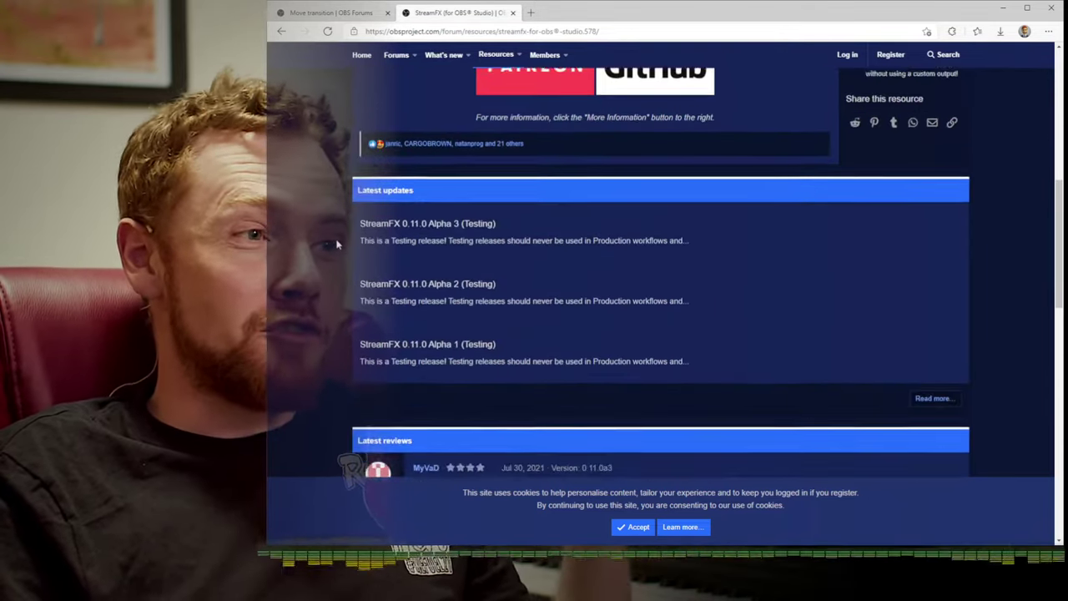
scroll(337, 243, up, 10)
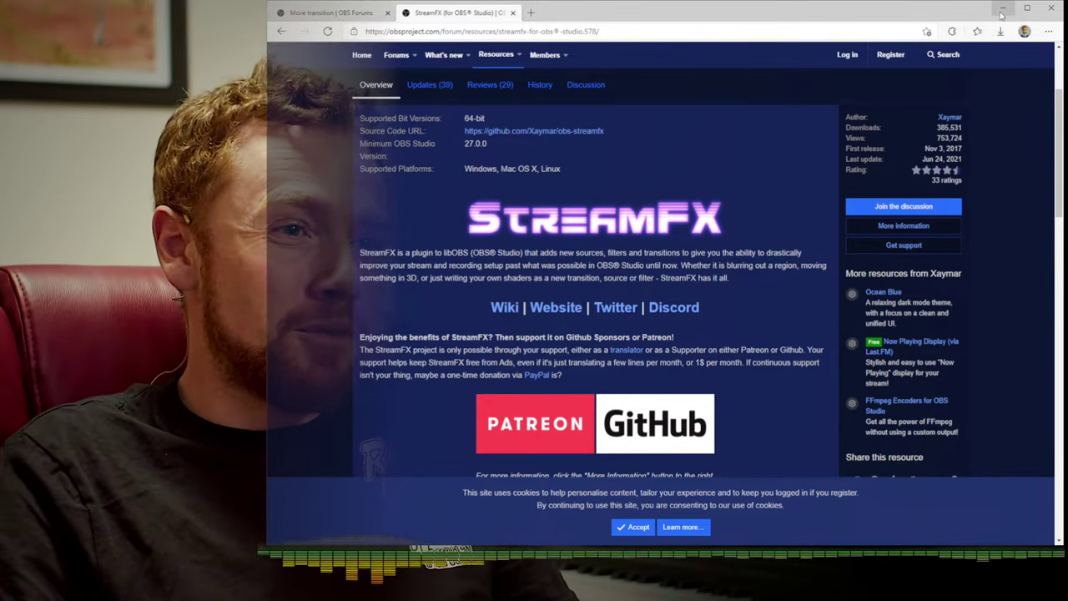
Step: Switch back to OBS Studio and remove Scene 2
click(1003, 10)
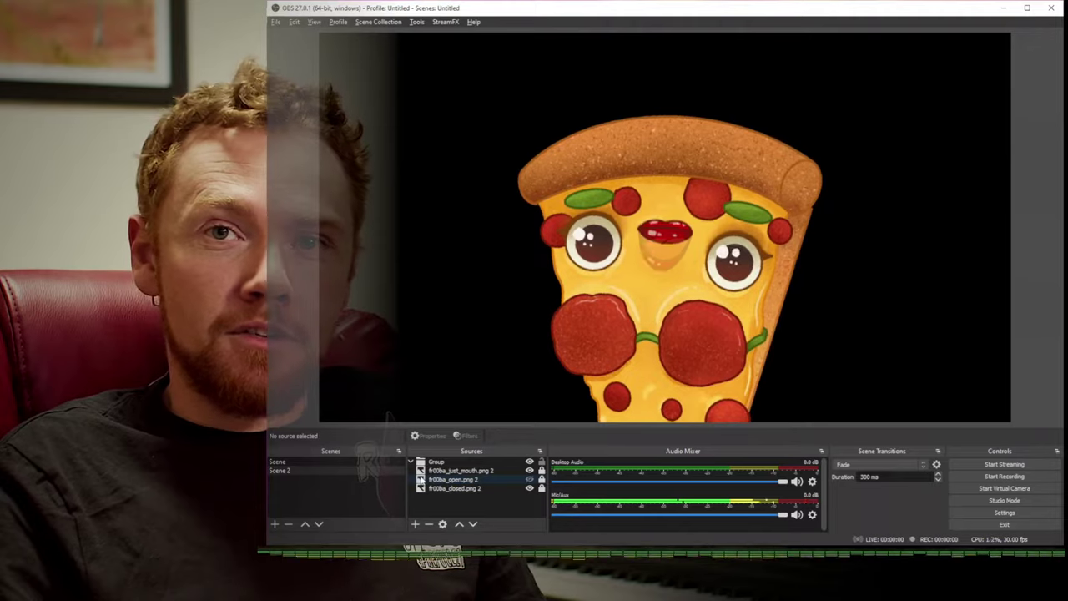
click(324, 471)
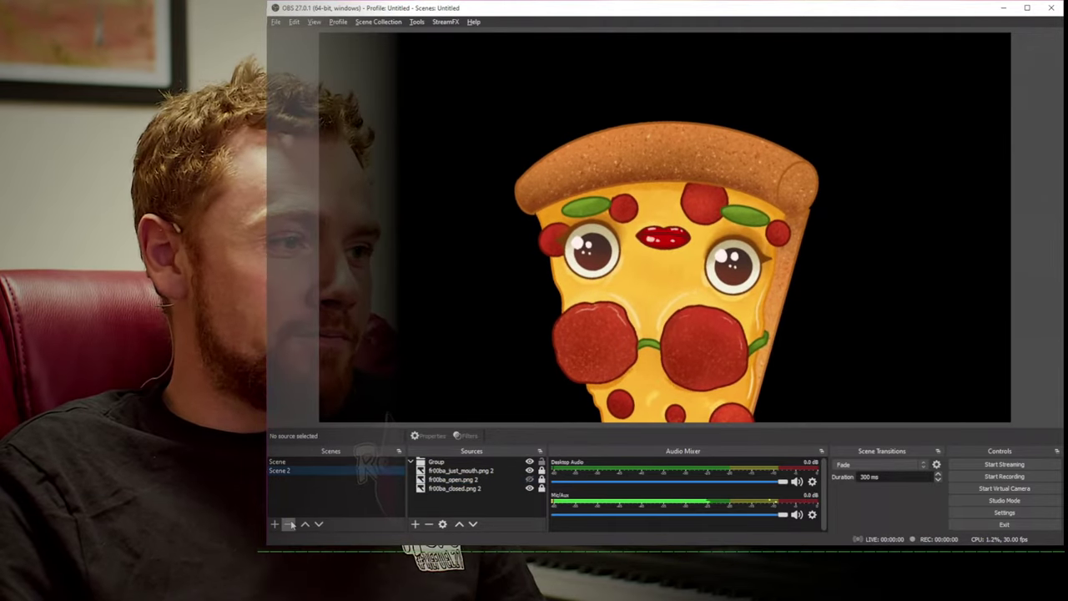
key(Delete)
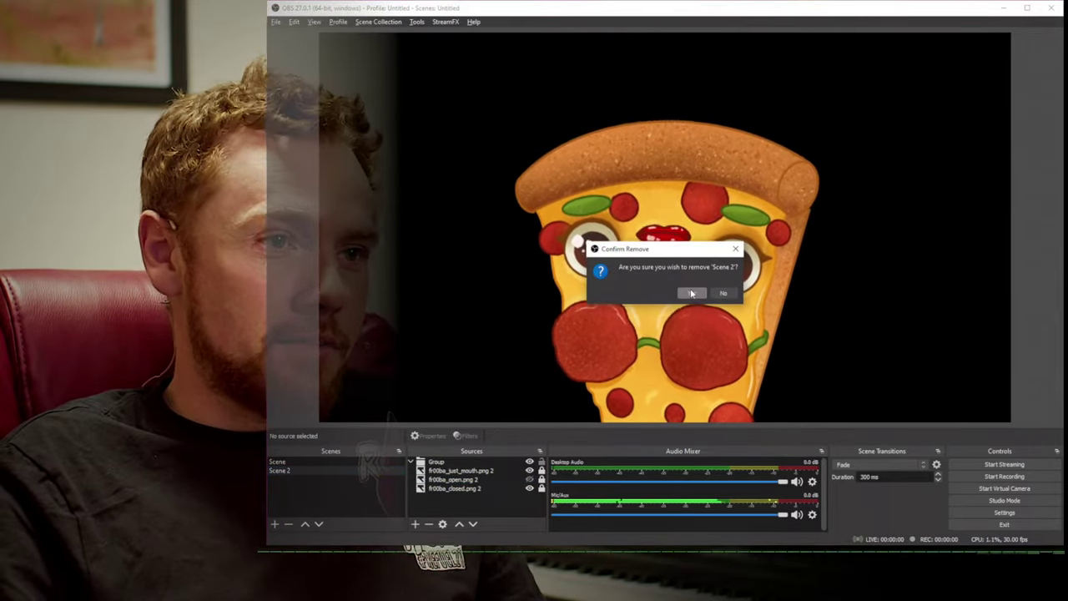
click(691, 293)
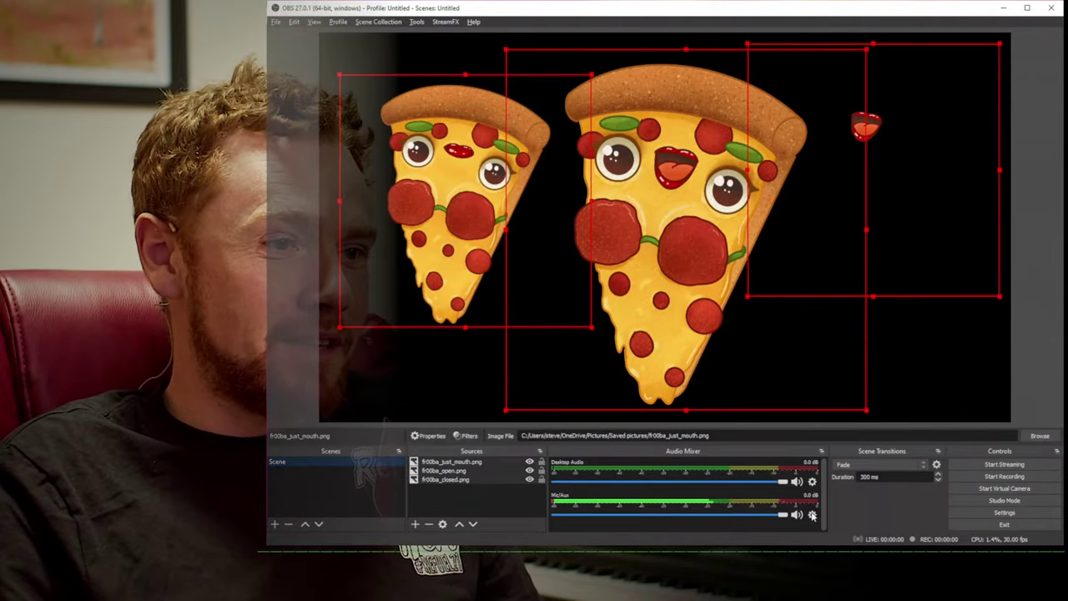
Step: Remove the Expander, Audio Move and Audio Move 2 filters from the Mic/Aux audio source
click(813, 482)
click(825, 484)
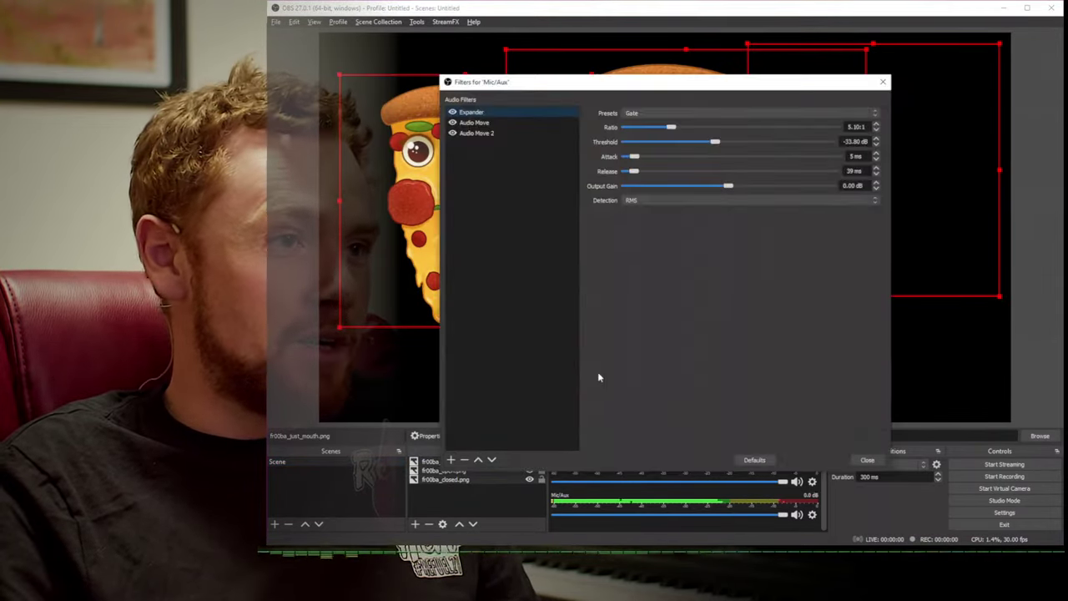
click(465, 460)
key(Return)
key(Delete)
key(Return)
key(Delete)
key(Return)
click(868, 460)
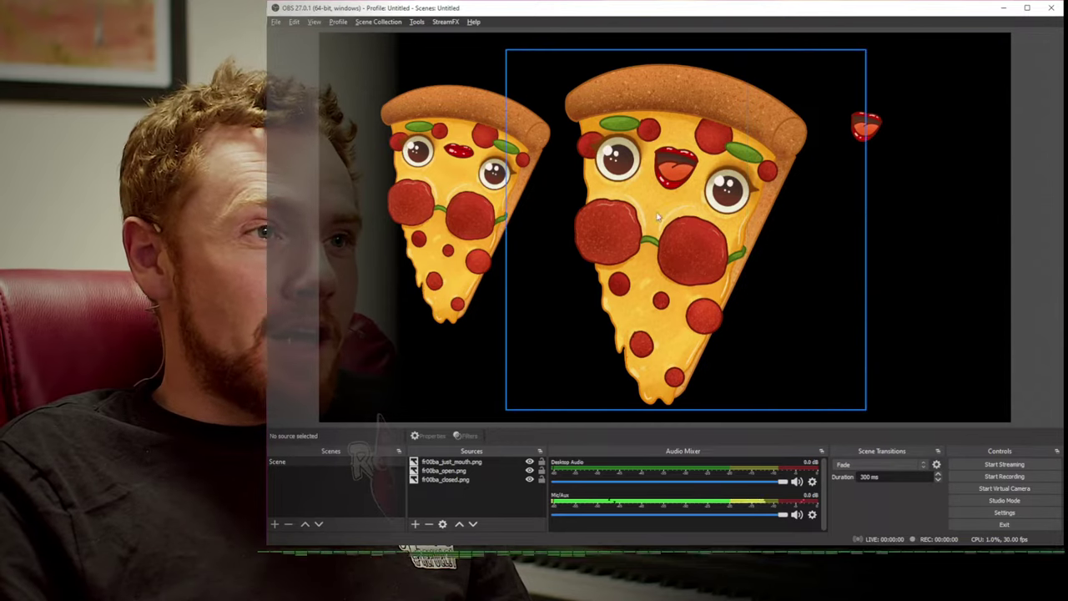
Step: Select the open, mouth-only and closed pizza images in the preview one after another to identify their sources
click(711, 177)
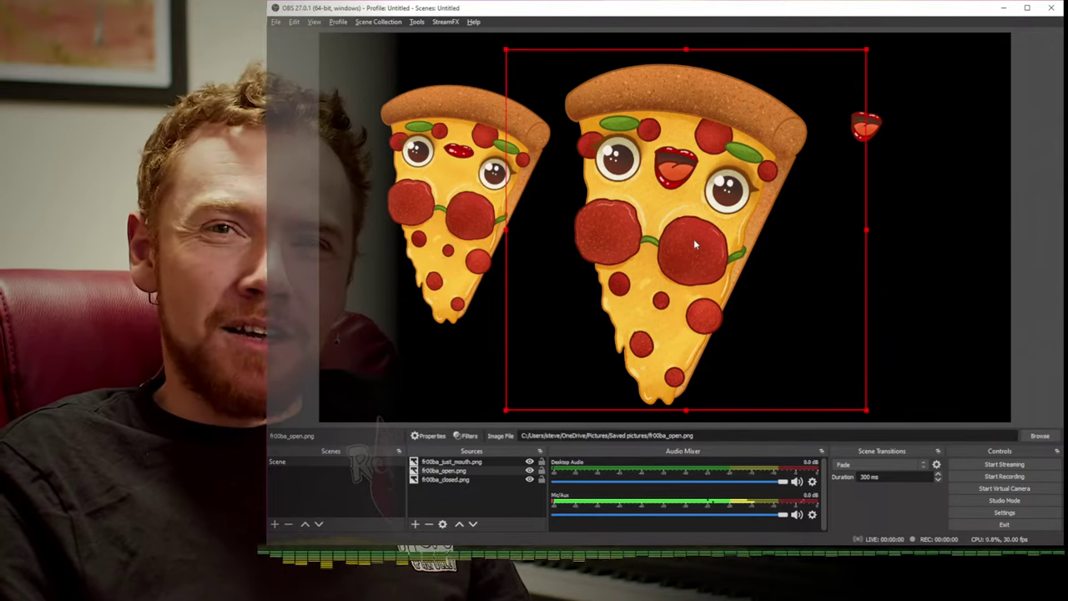
click(841, 147)
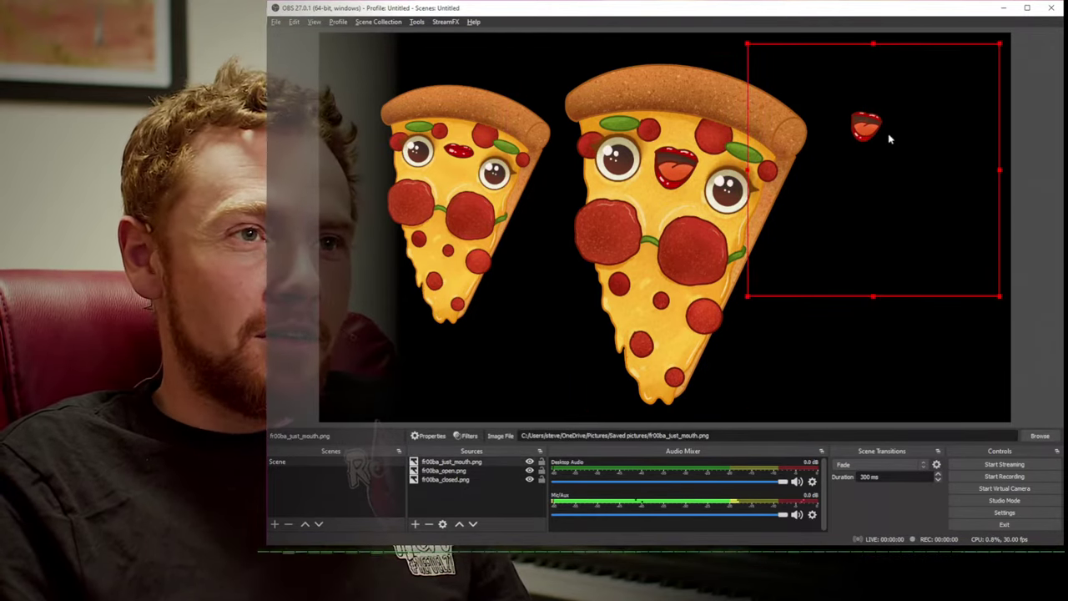
click(681, 192)
click(511, 209)
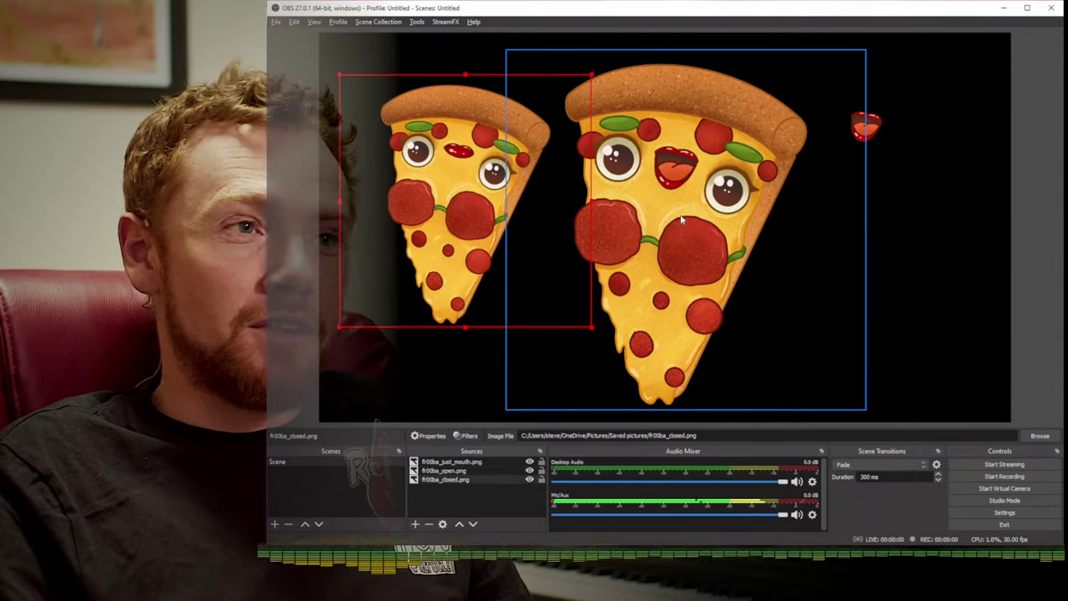
click(506, 229)
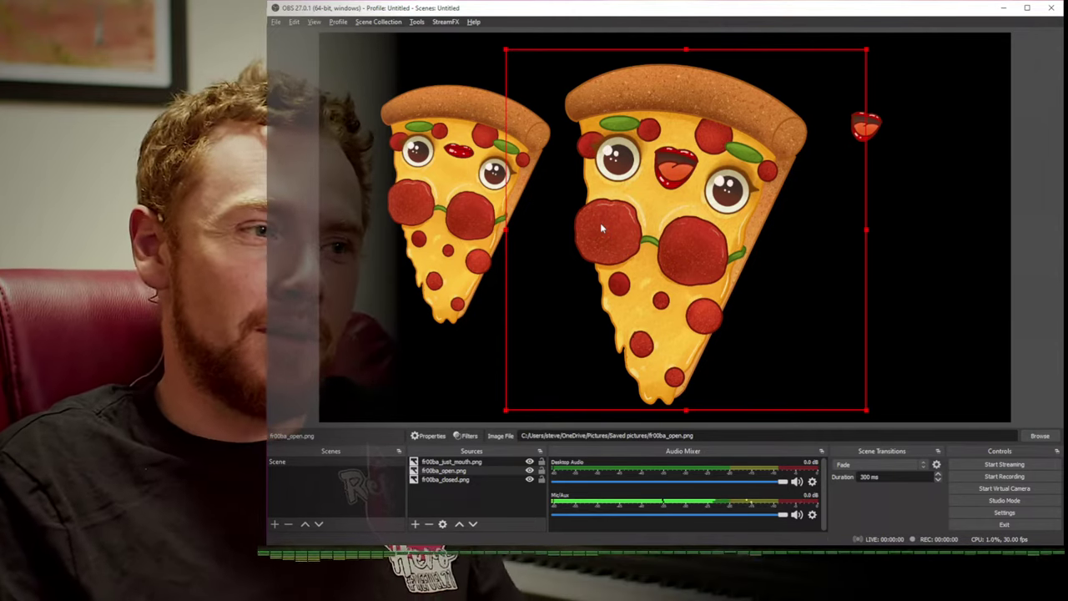
Step: Hide the fr00ba_just_mouth.png source and move the closed-mouth pizza so it partly overlaps the open-mouth one
click(529, 463)
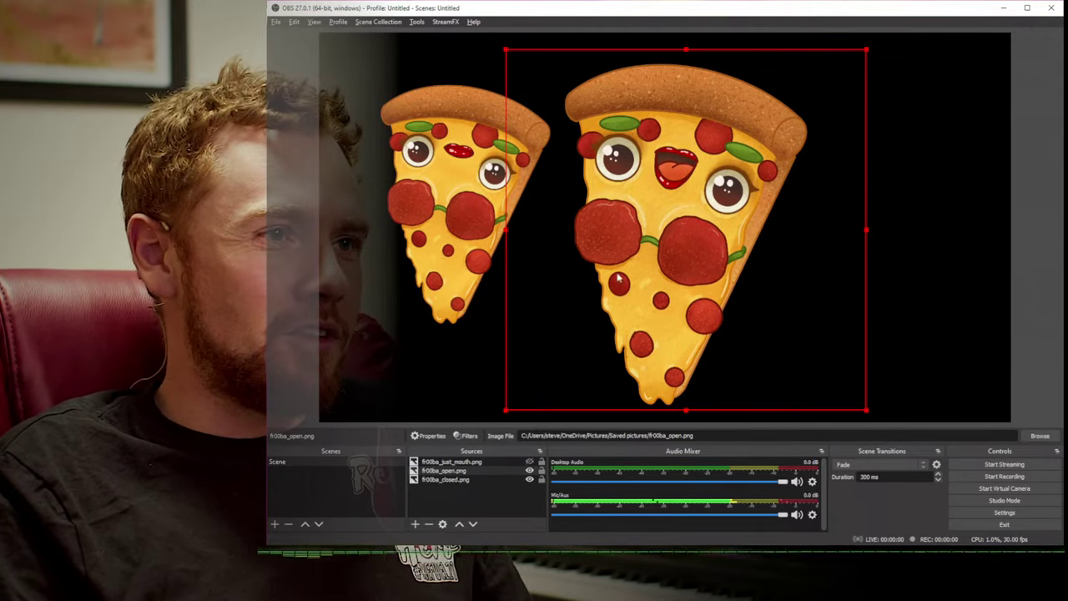
drag(489, 249, 589, 270)
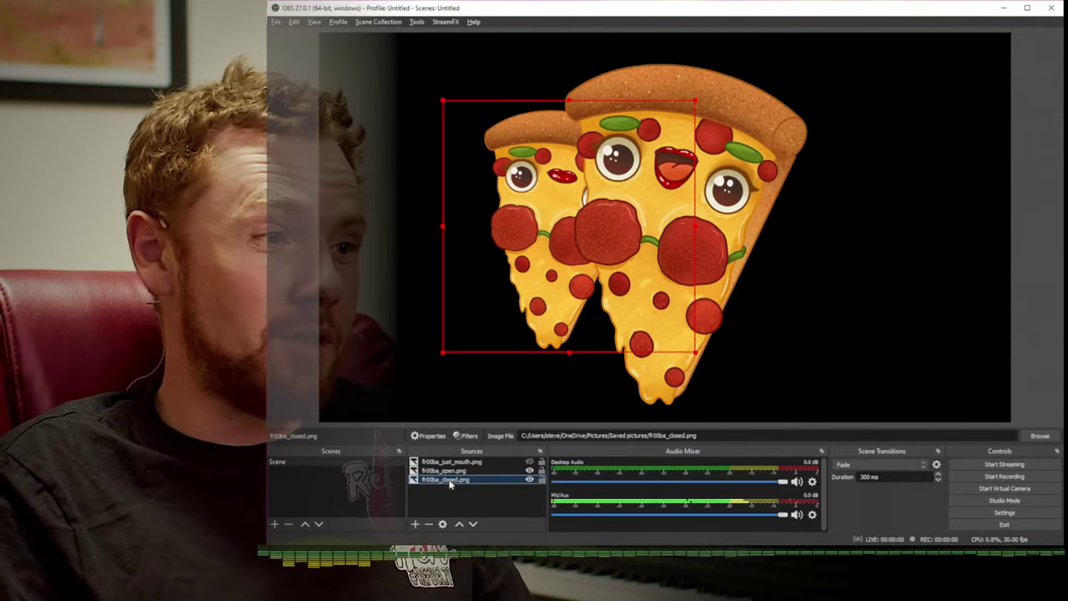
Step: Try pasting the transform of fr00ba_closed.png onto fr00ba_open.png, and move the open-mouth pizza aside again
right_click(449, 483)
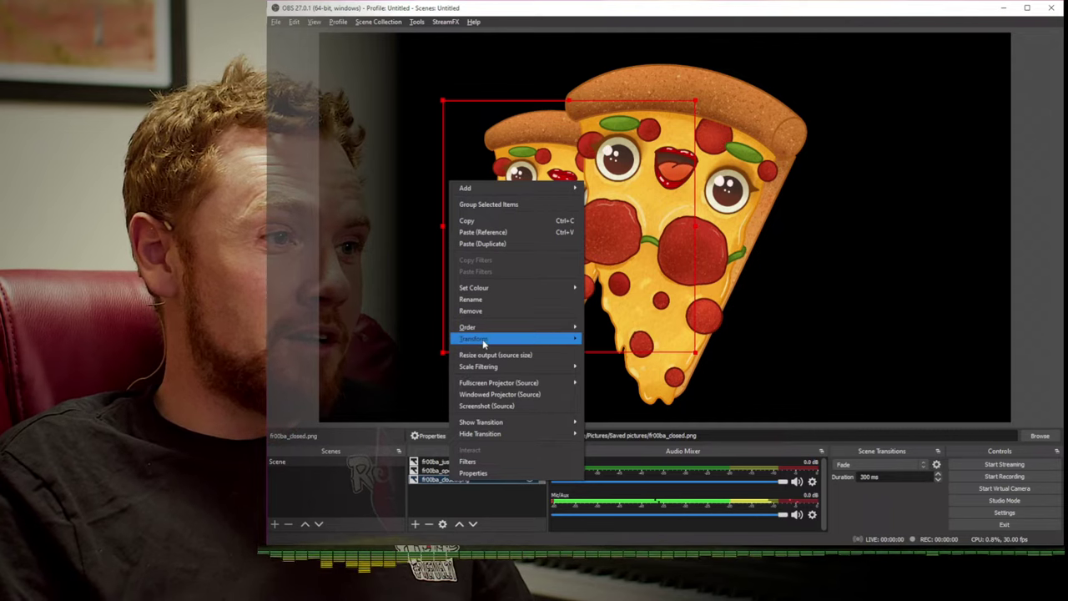
mouse_move(483, 338)
click(624, 351)
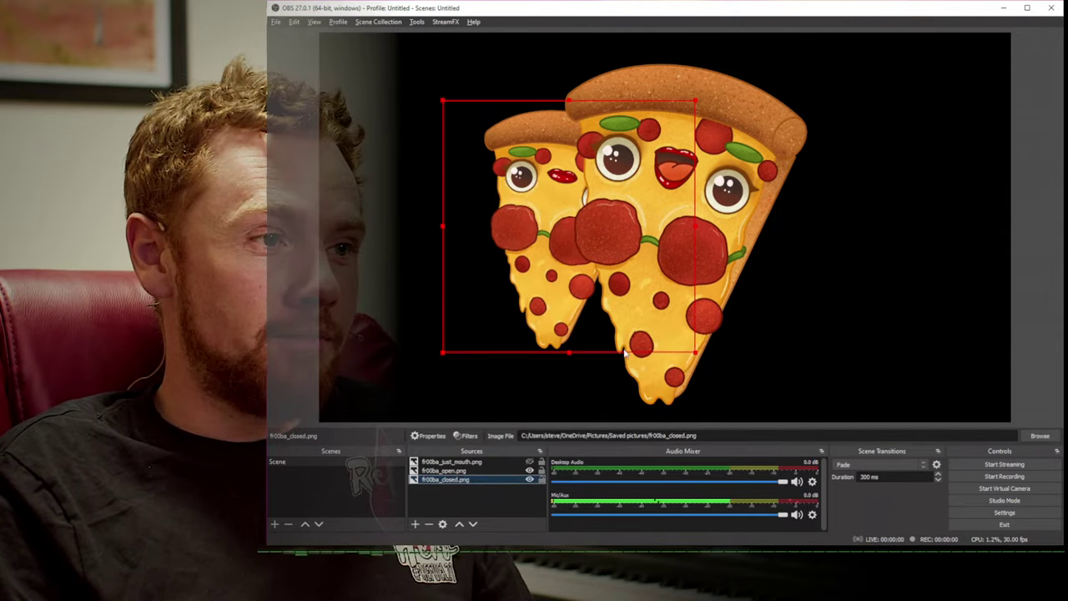
click(456, 473)
right_click(457, 474)
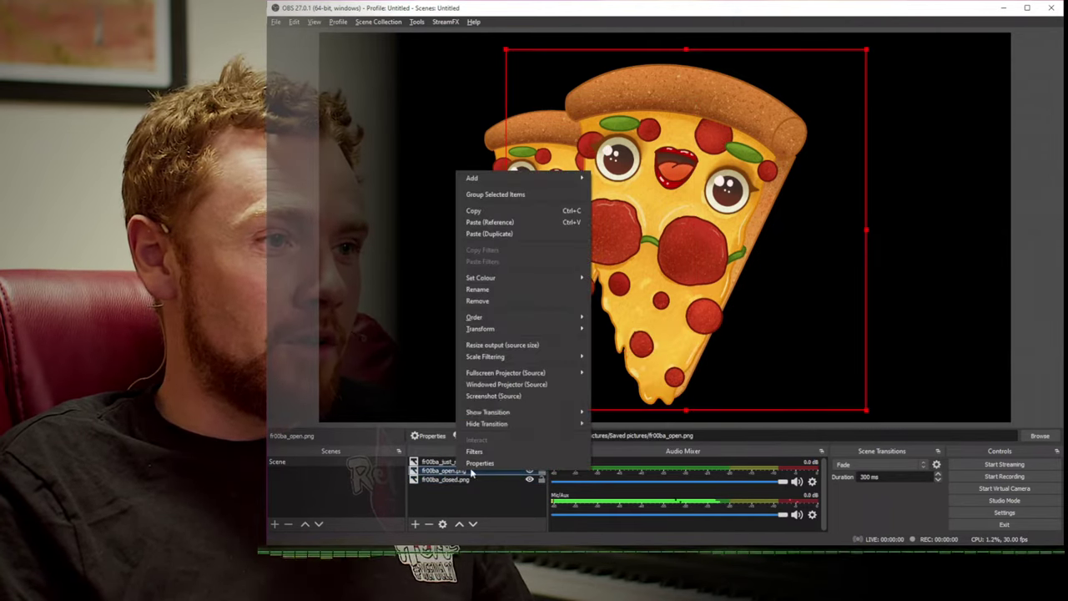
mouse_move(482, 328)
click(626, 355)
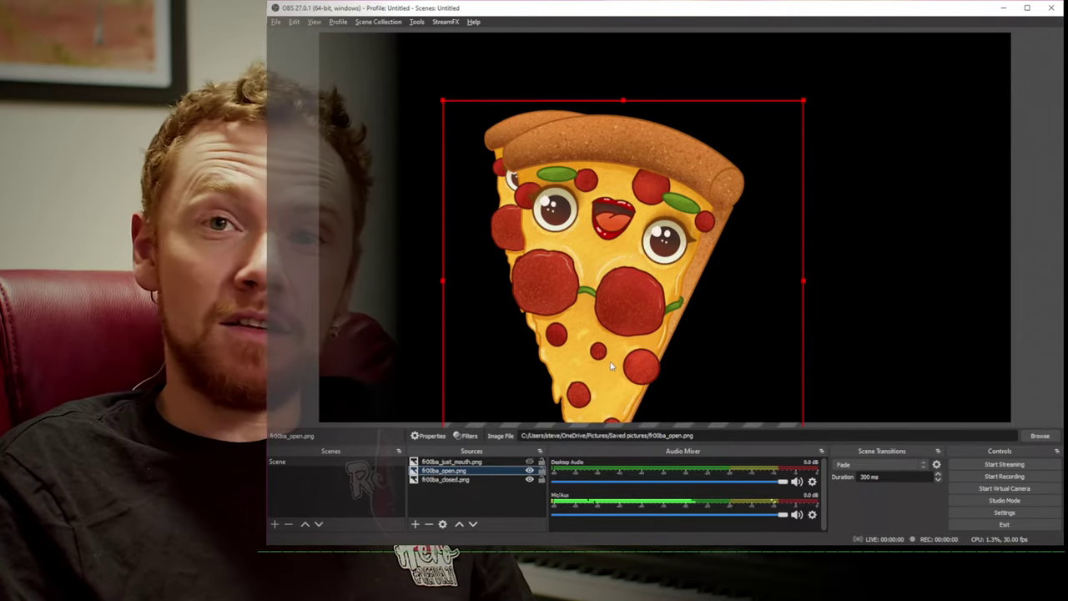
drag(611, 361, 706, 306)
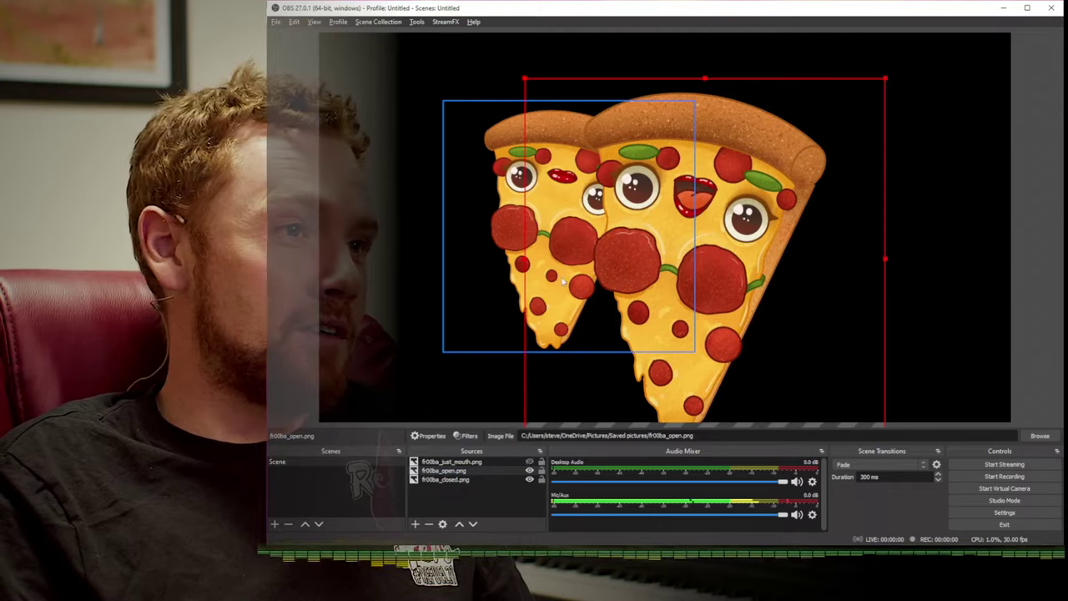
Step: Edit the transform of fr00ba_closed.png, setting its bounding box type to Scale to inner bounds
click(511, 248)
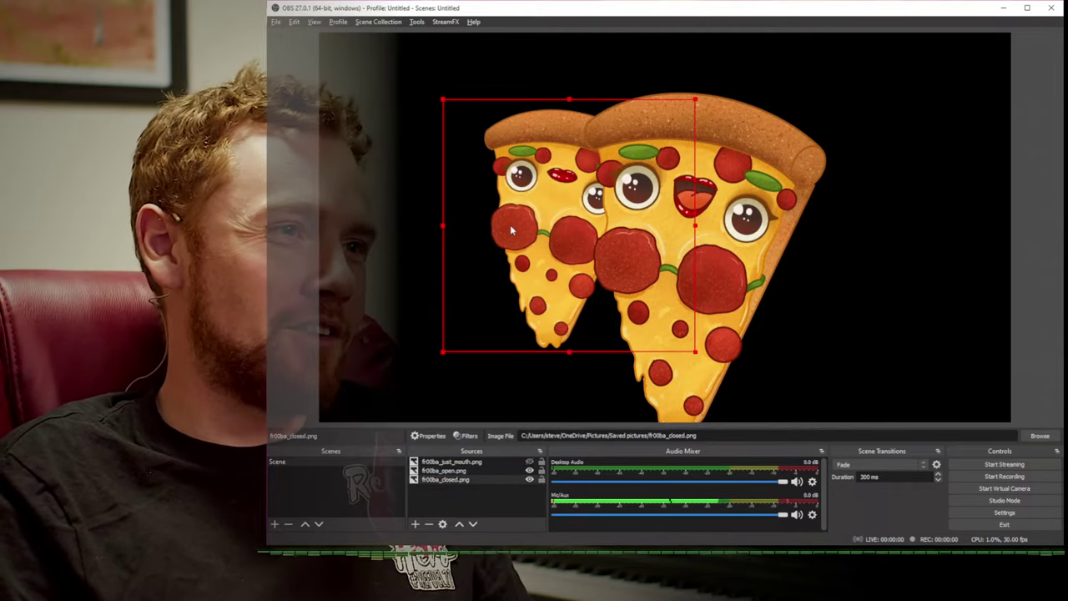
right_click(505, 224)
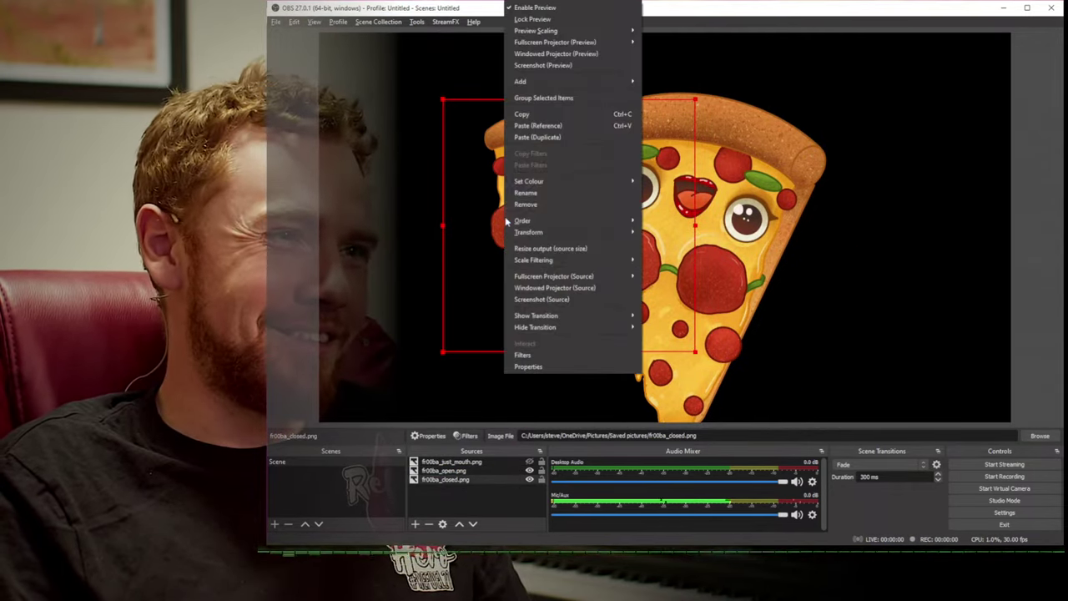
mouse_move(556, 235)
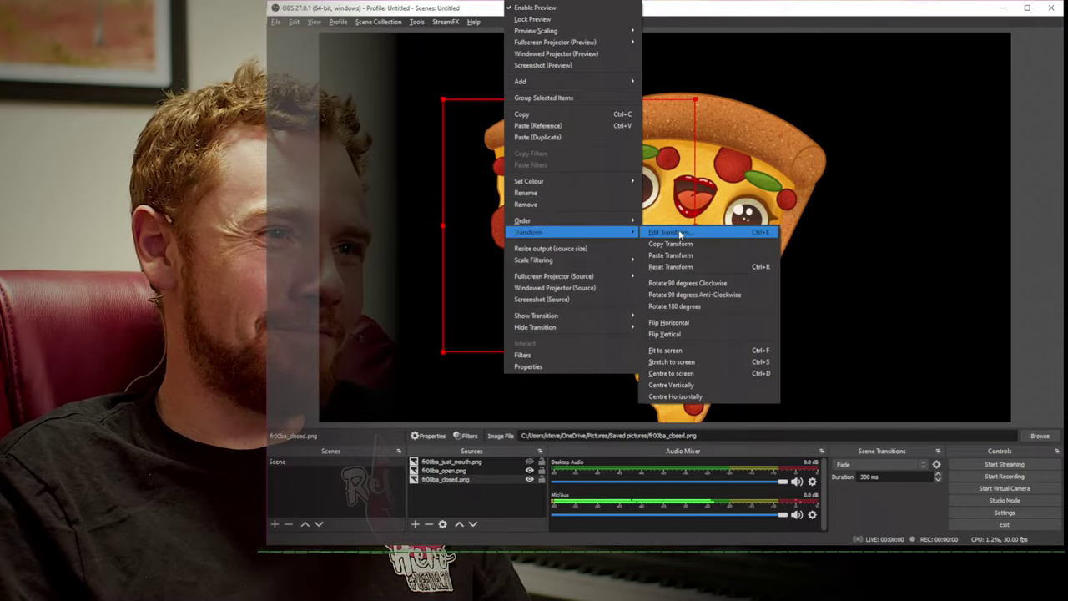
click(678, 232)
drag(665, 201, 728, 176)
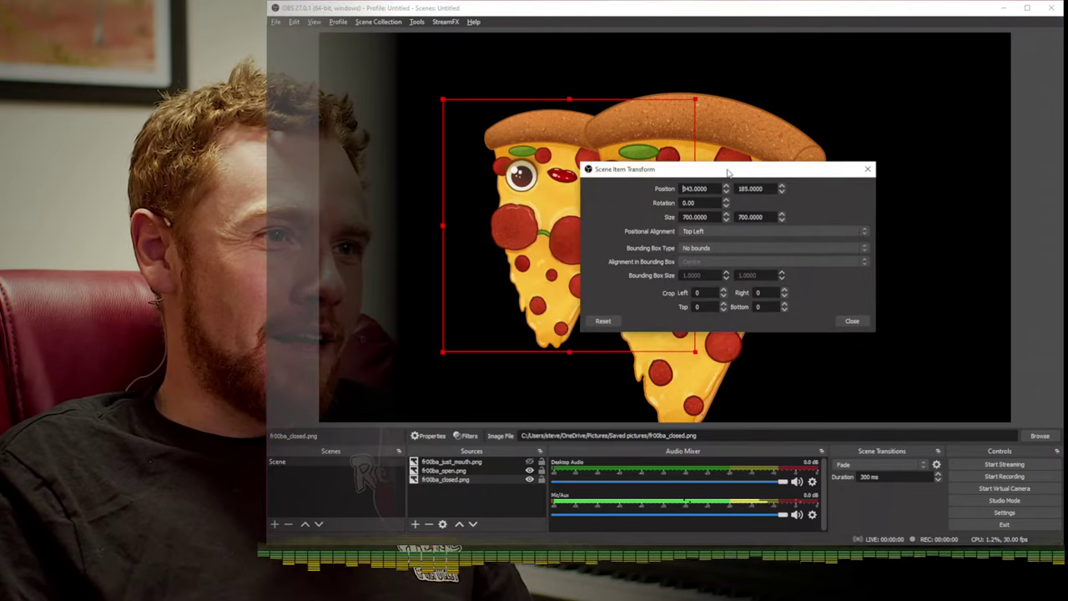
click(710, 250)
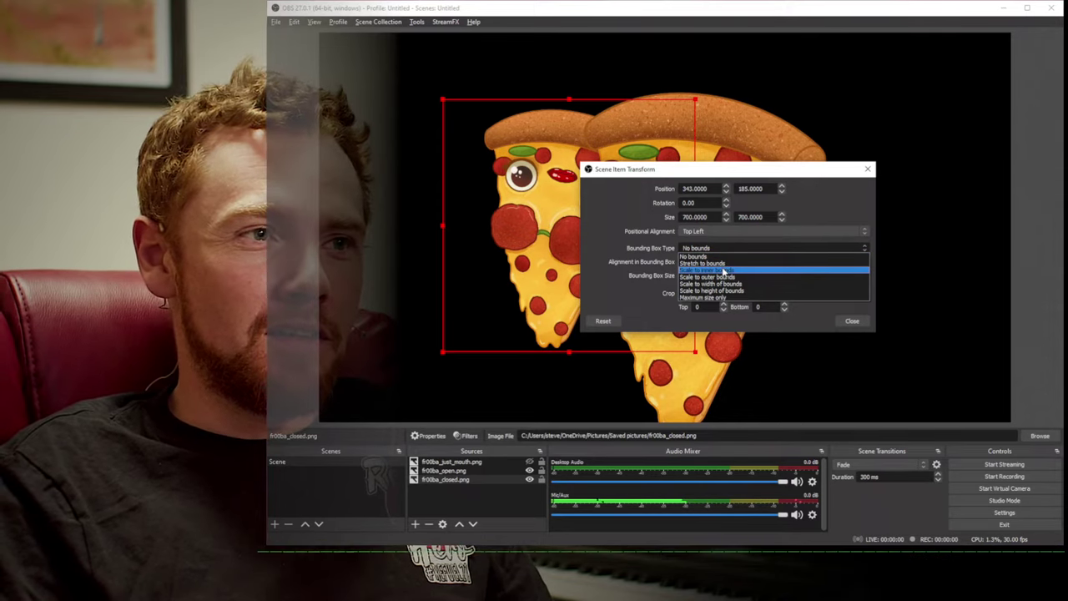
click(693, 256)
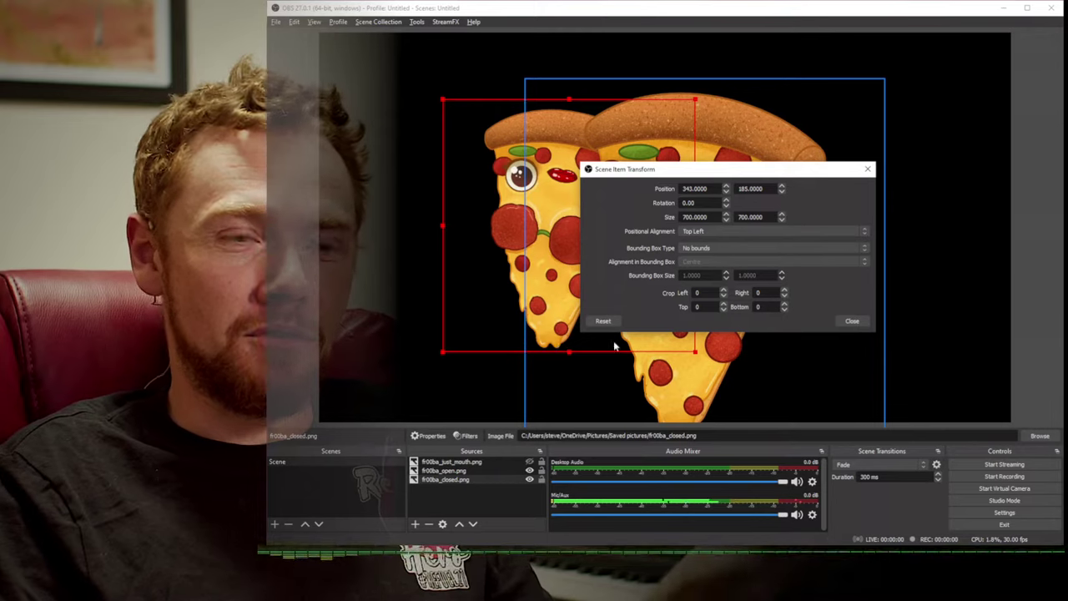
click(697, 248)
click(703, 269)
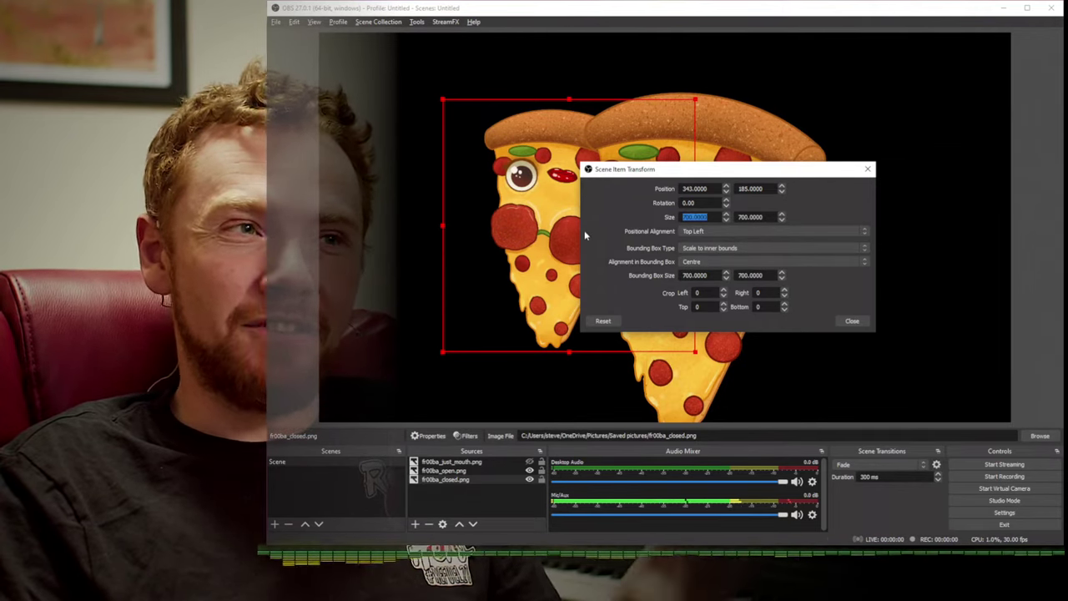
Step: Enlarge the bounding box of fr00ba_closed.png to about 748 high and close its transform settings
drag(694, 351, 725, 368)
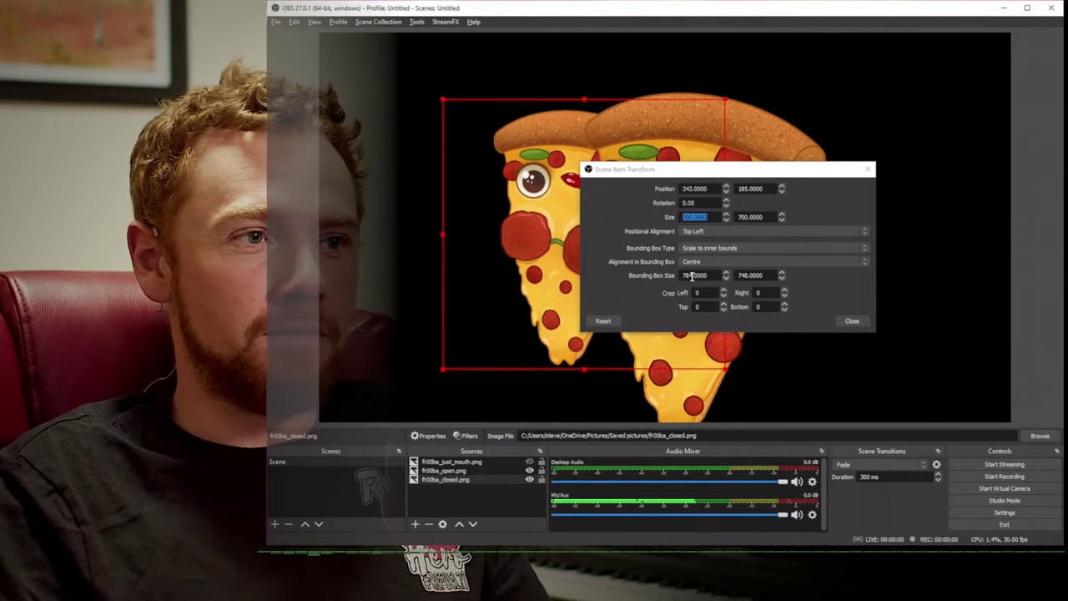
click(690, 276)
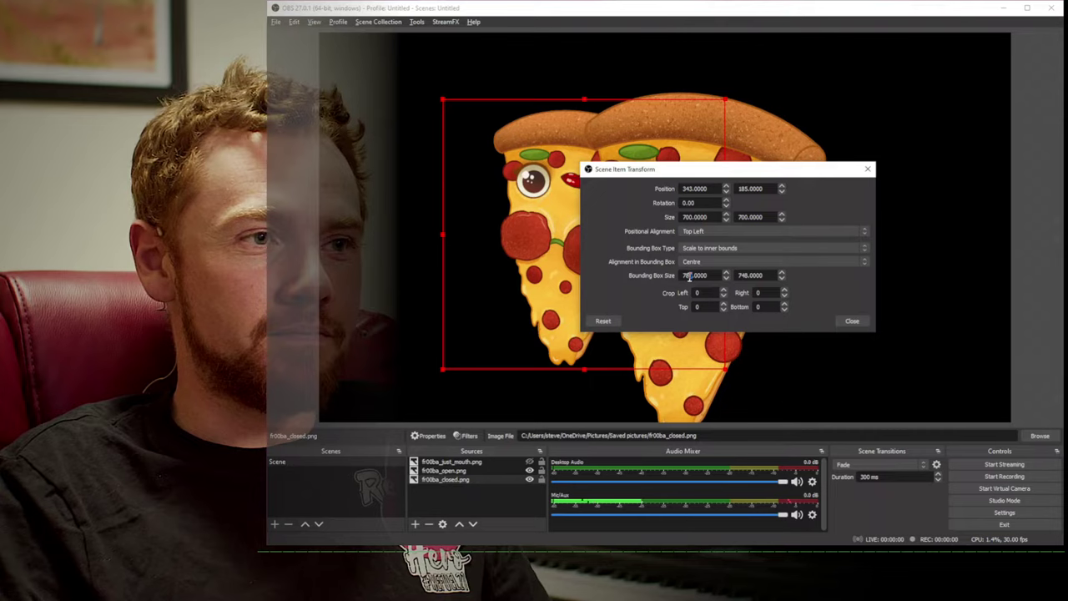
click(851, 320)
Step: Copy the transform of fr00ba_closed.png and paste it onto fr00ba_open.png
right_click(525, 241)
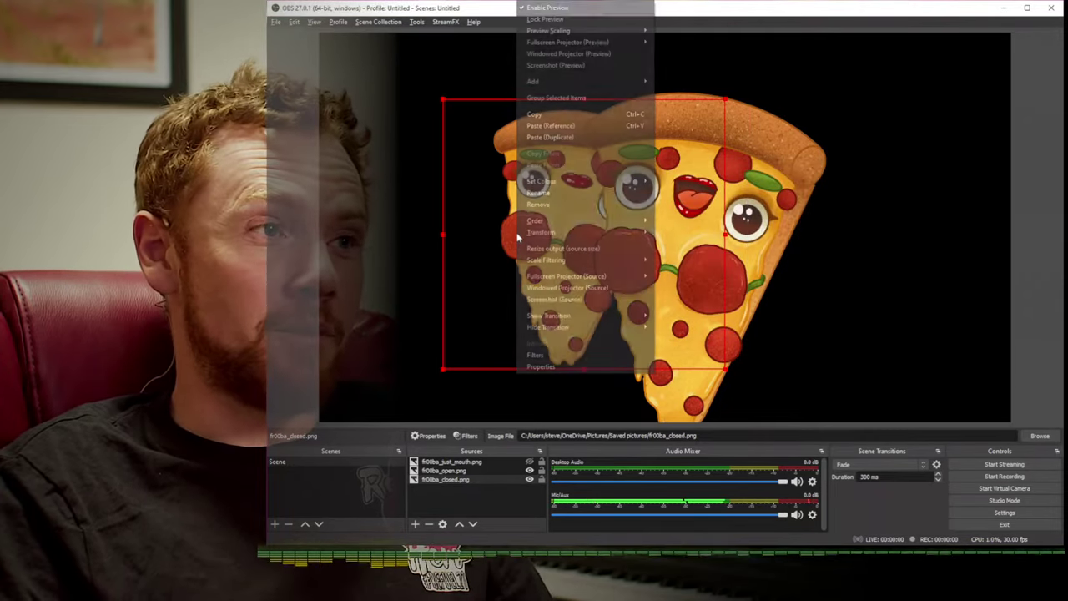
click(740, 224)
click(769, 215)
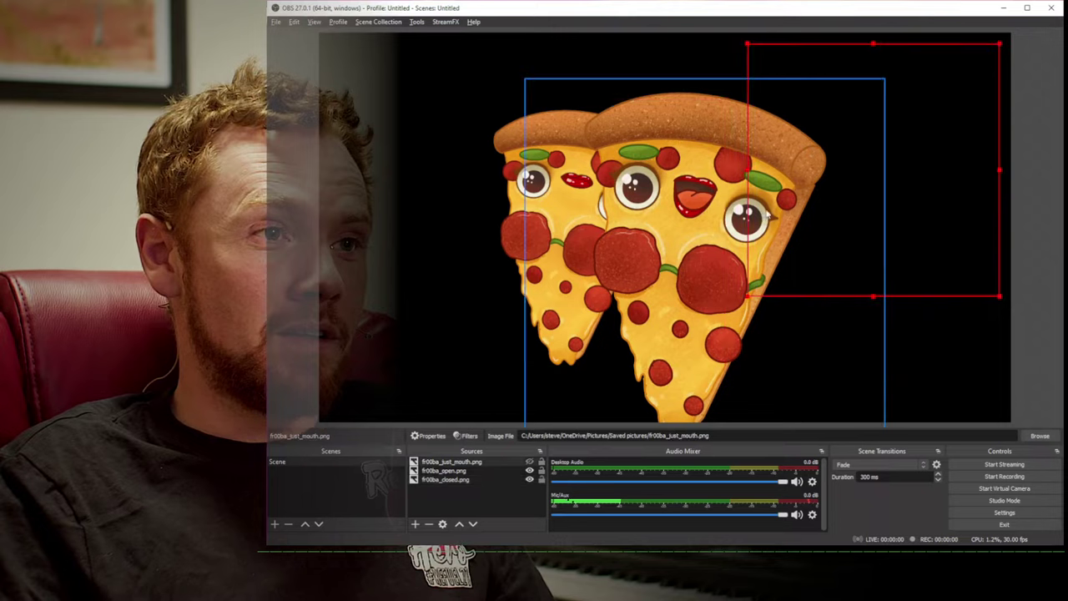
click(467, 471)
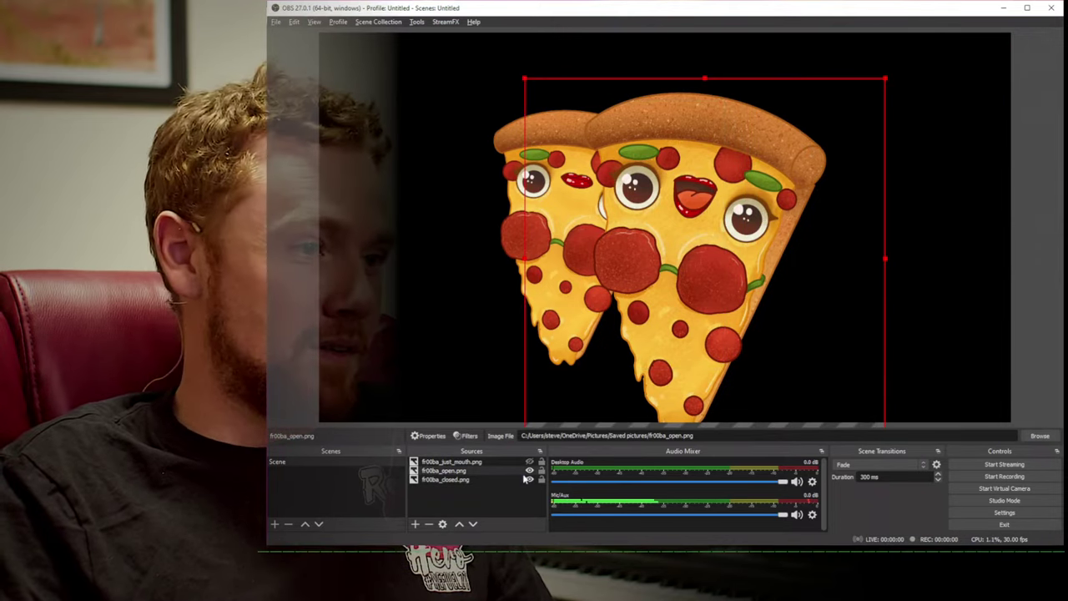
right_click(488, 470)
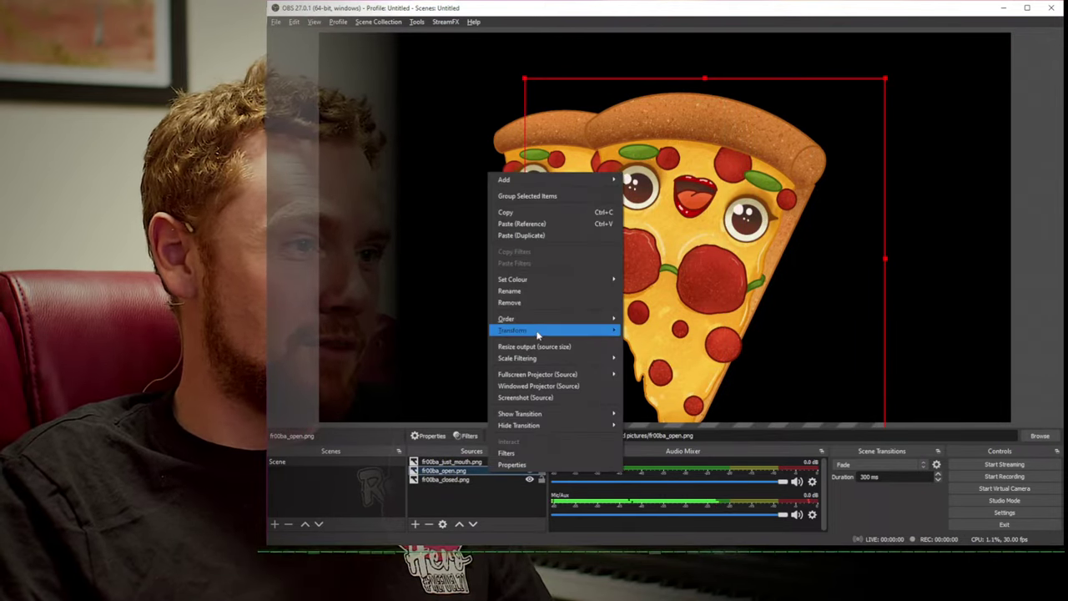
mouse_move(539, 331)
click(649, 352)
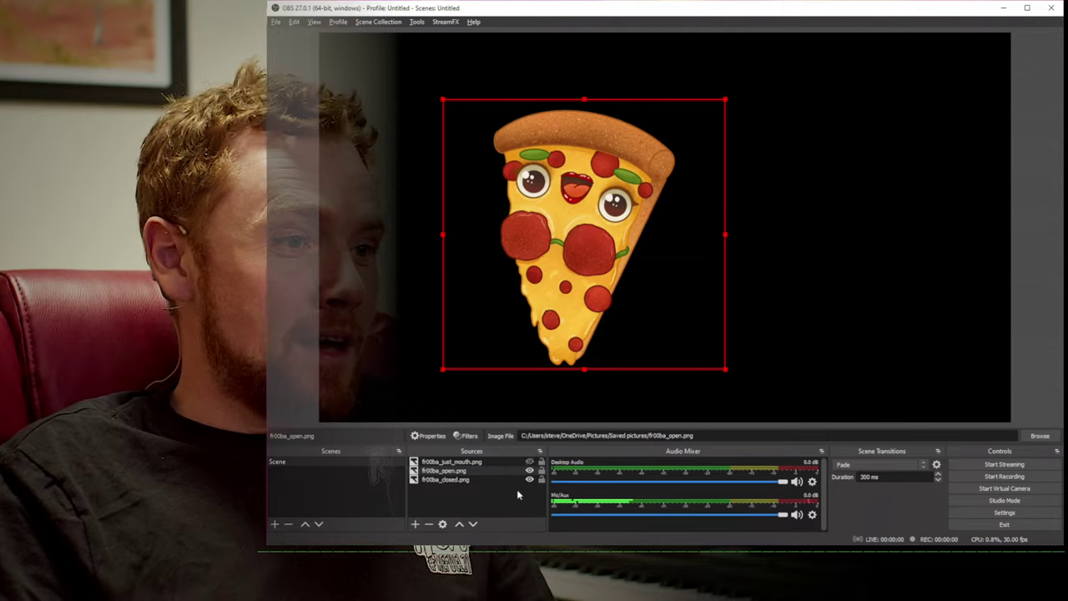
Step: Remove the fr00ba_just_mouth.png source from the scene
click(479, 463)
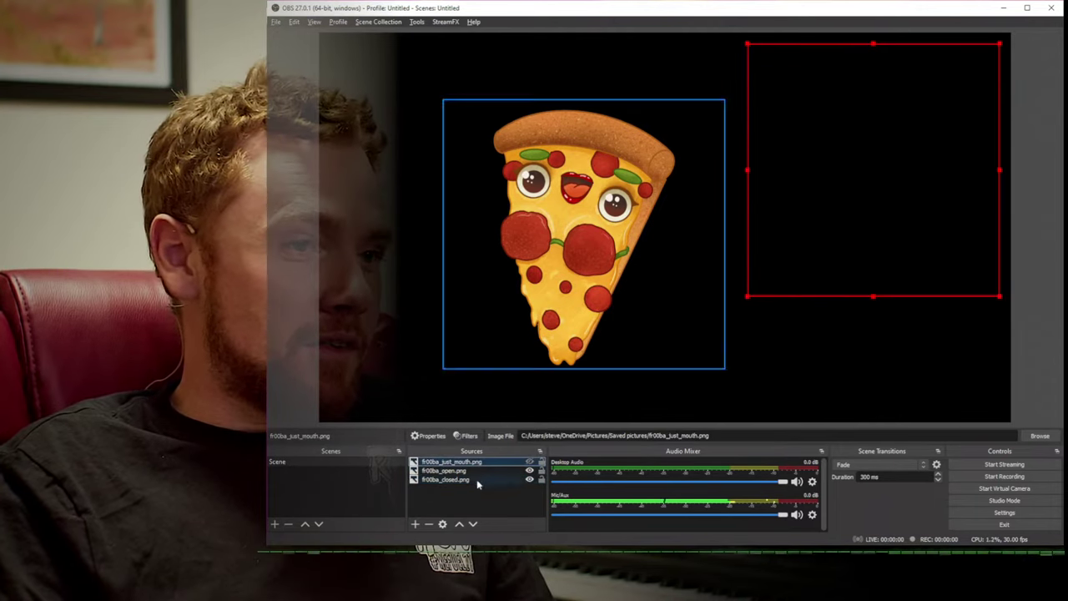
click(428, 523)
key(Return)
Step: Group fr00ba_open.png and fr00ba_closed.png and name the group fr00ba
click(446, 471)
ctrl+click(449, 463)
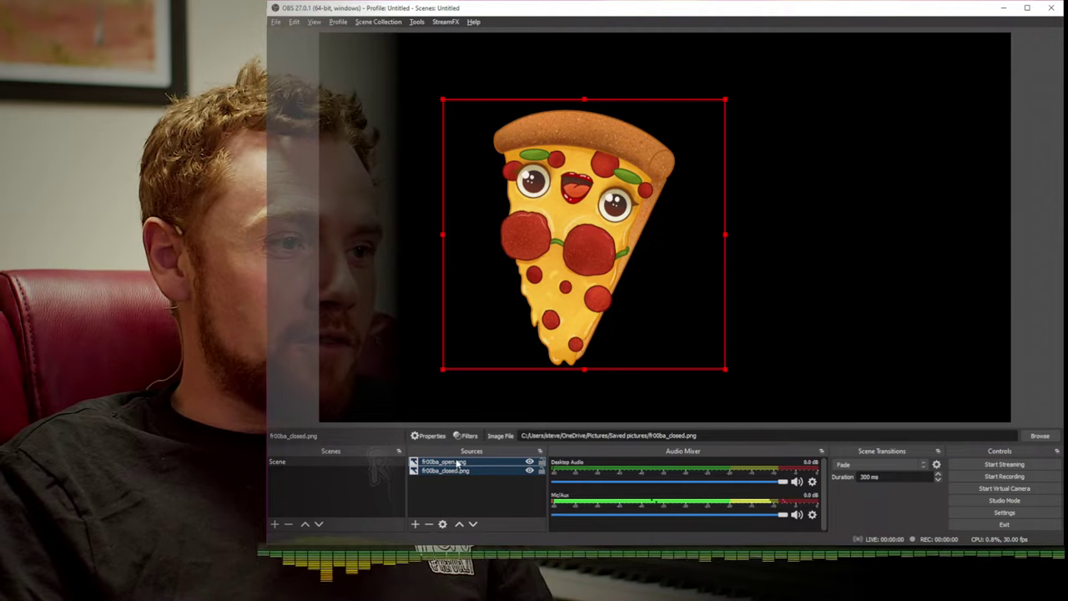
right_click(458, 469)
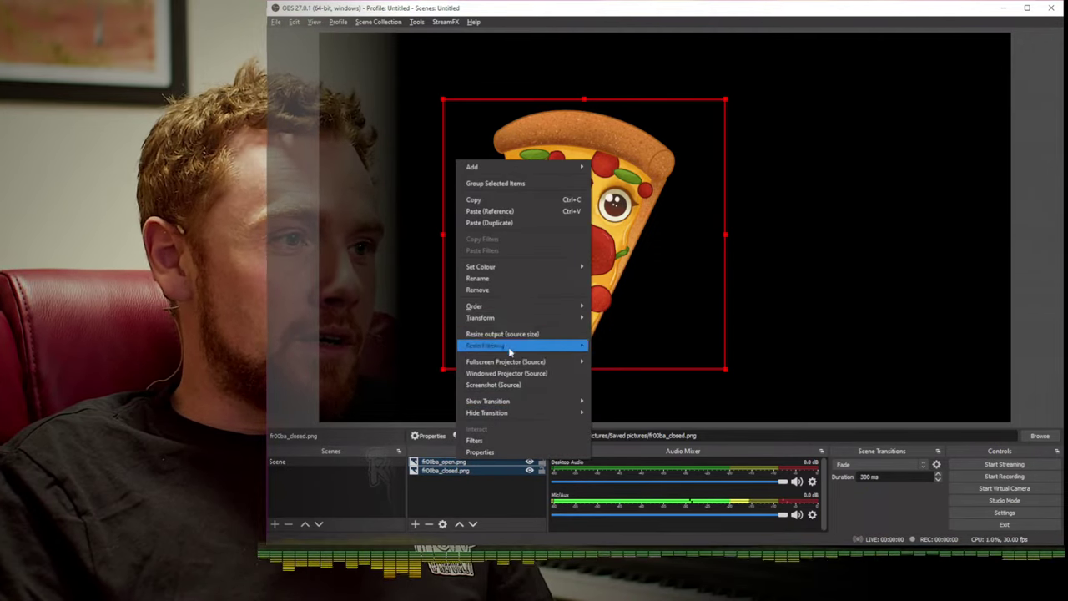
click(511, 184)
text(fr00b)
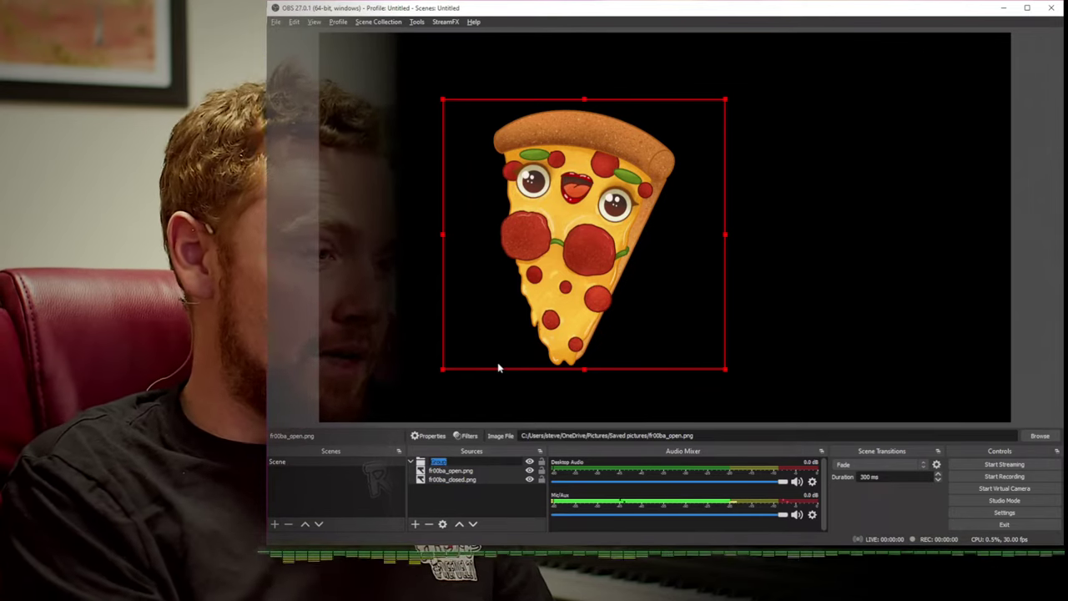
text(a)
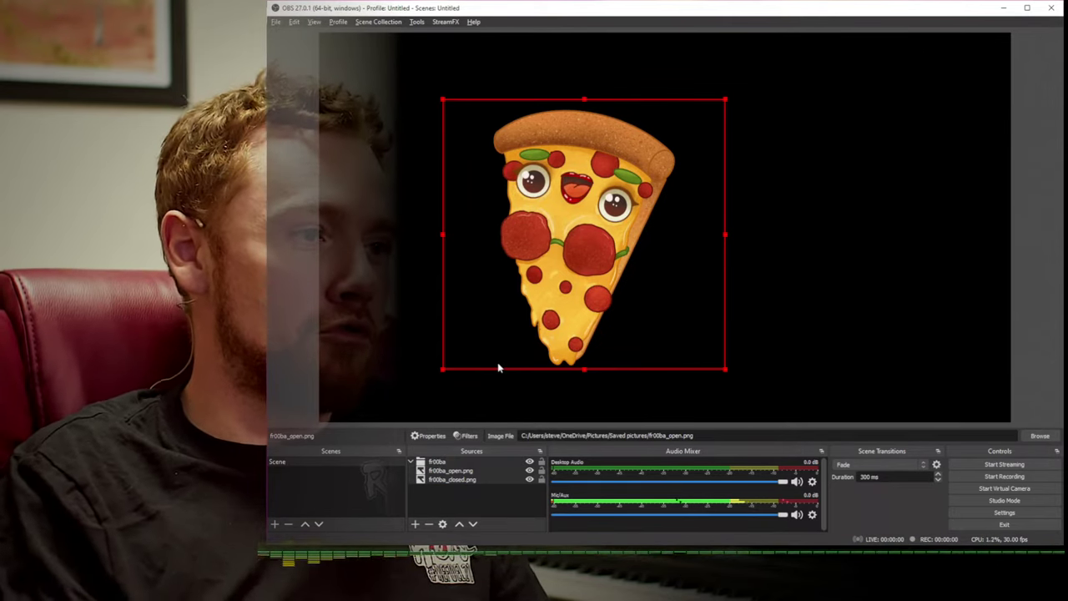
Step: Lock both image sources inside the fr00ba group and move the group slightly up towards the canvas centre
click(518, 408)
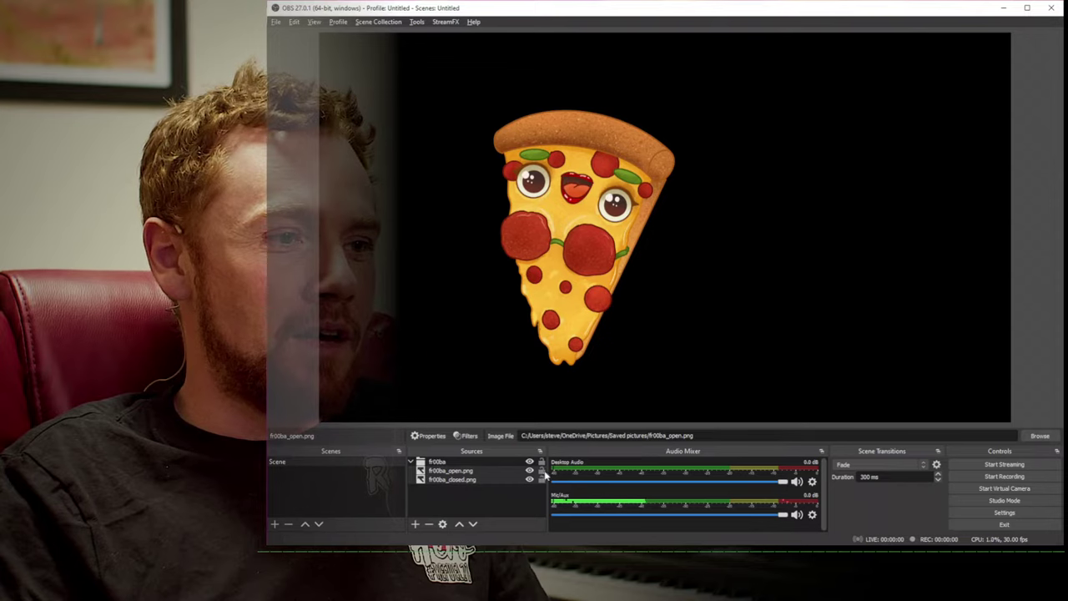
click(632, 292)
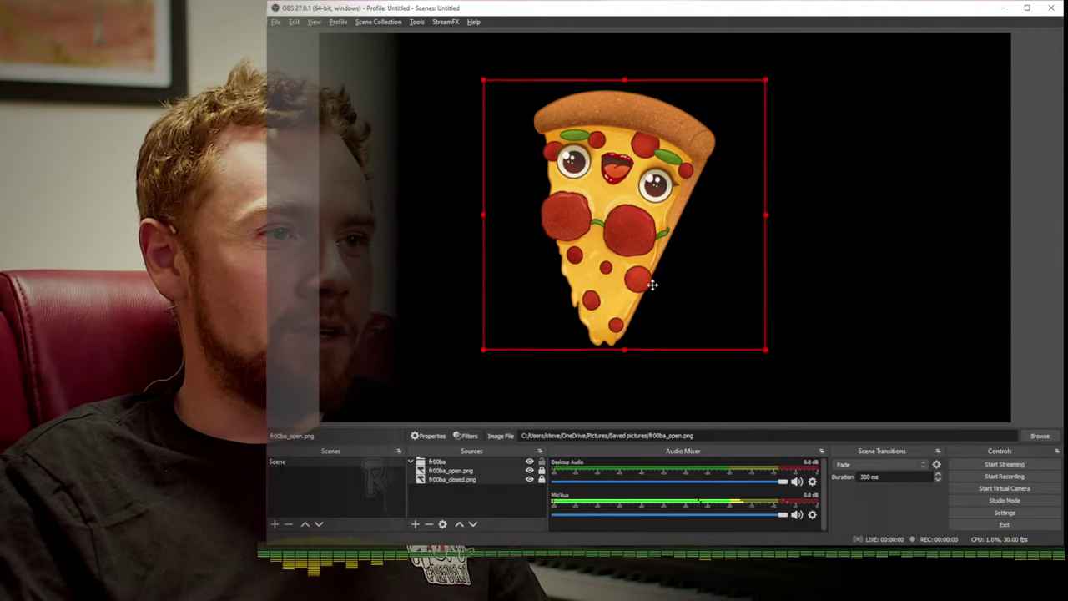
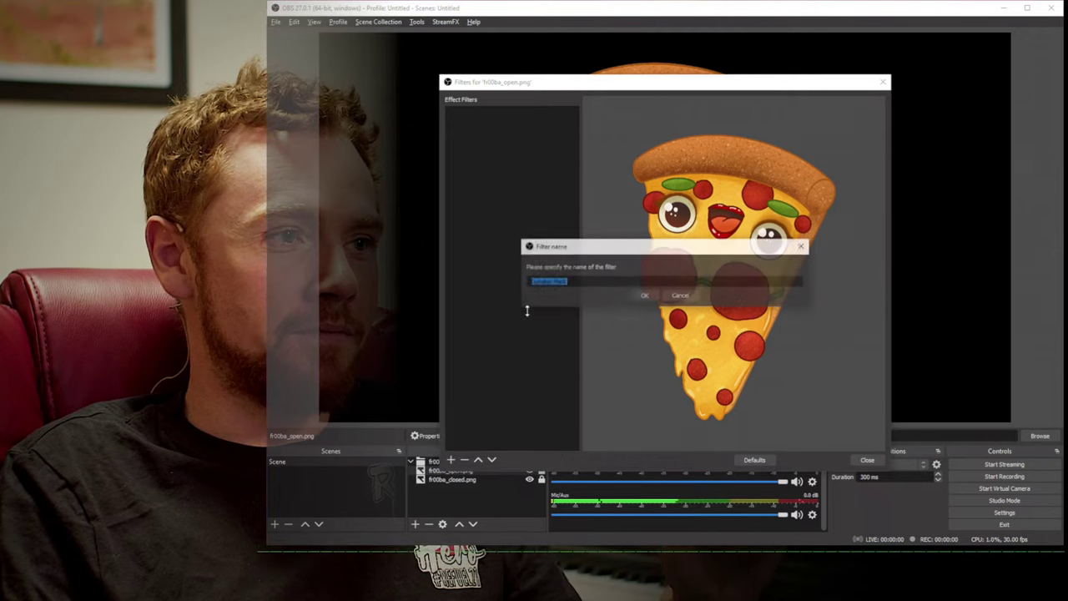
Step: Add a Dynamic Mask filter to fr00ba_open.png and set its input source to fr00ba_open.png
click(643, 296)
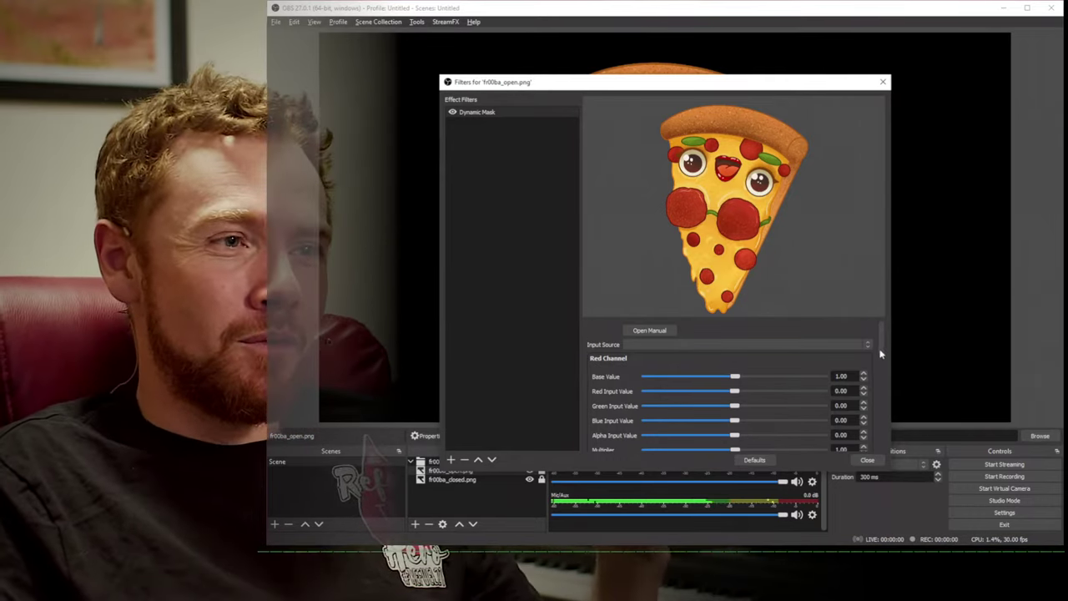
click(869, 346)
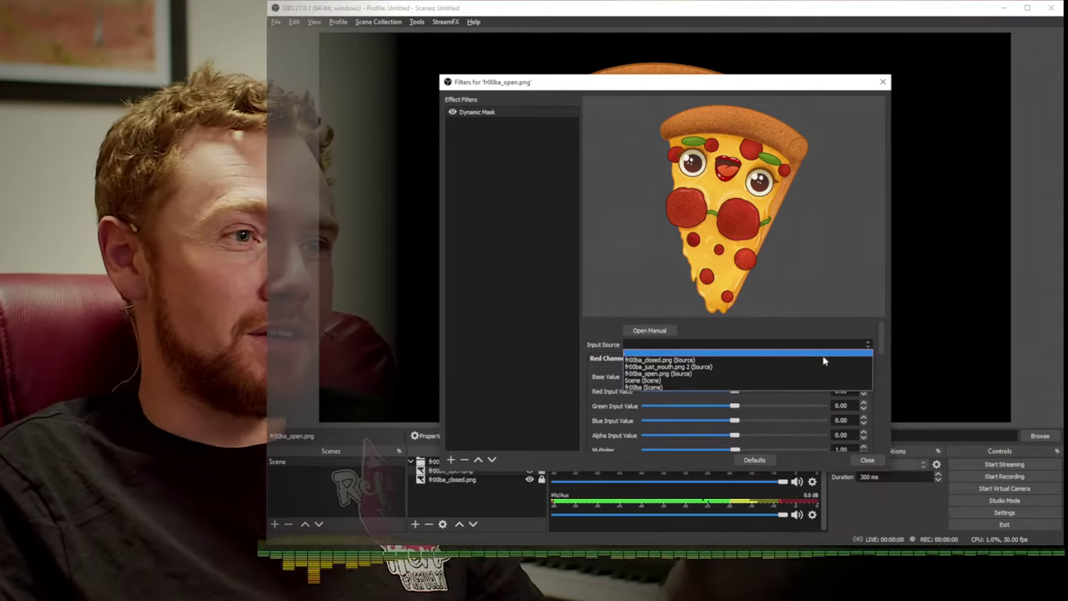
click(653, 375)
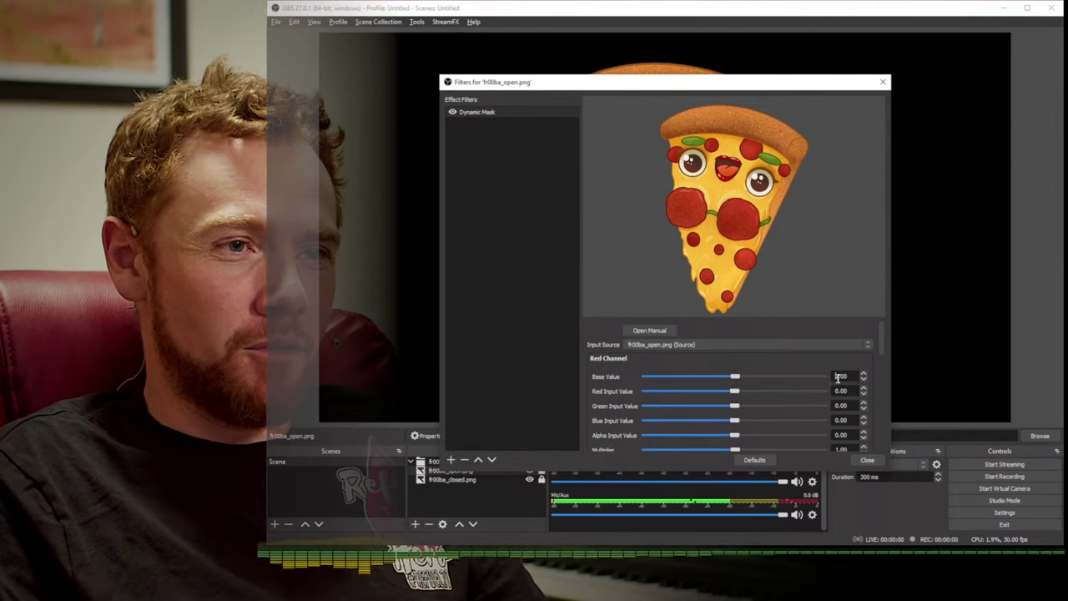
Step: Set the mask's red channel base value to 0 and switch its input source to fr00ba_closed.png
key(Return)
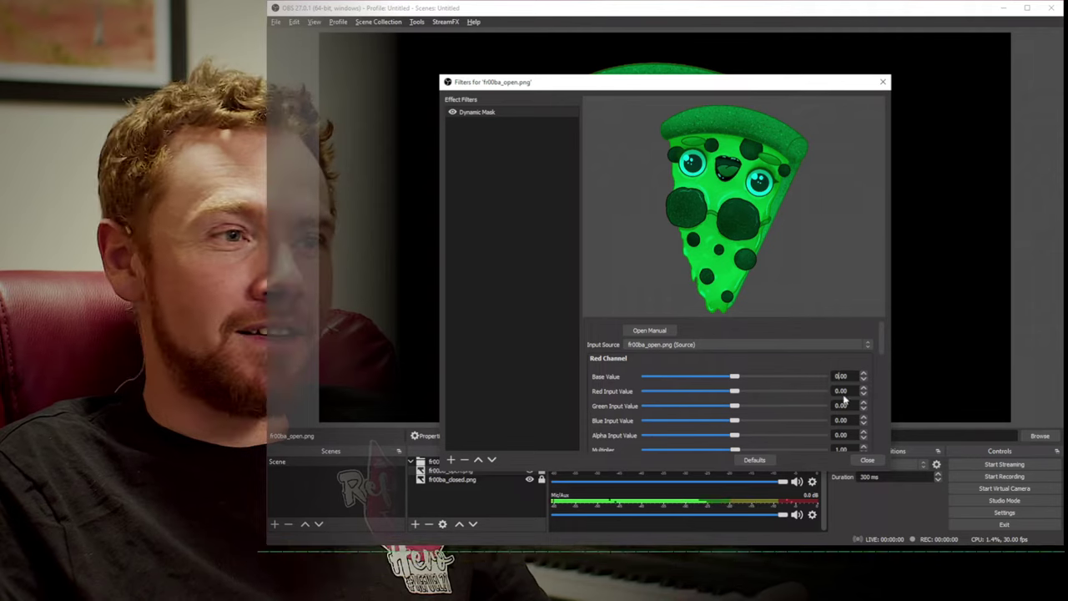
click(836, 346)
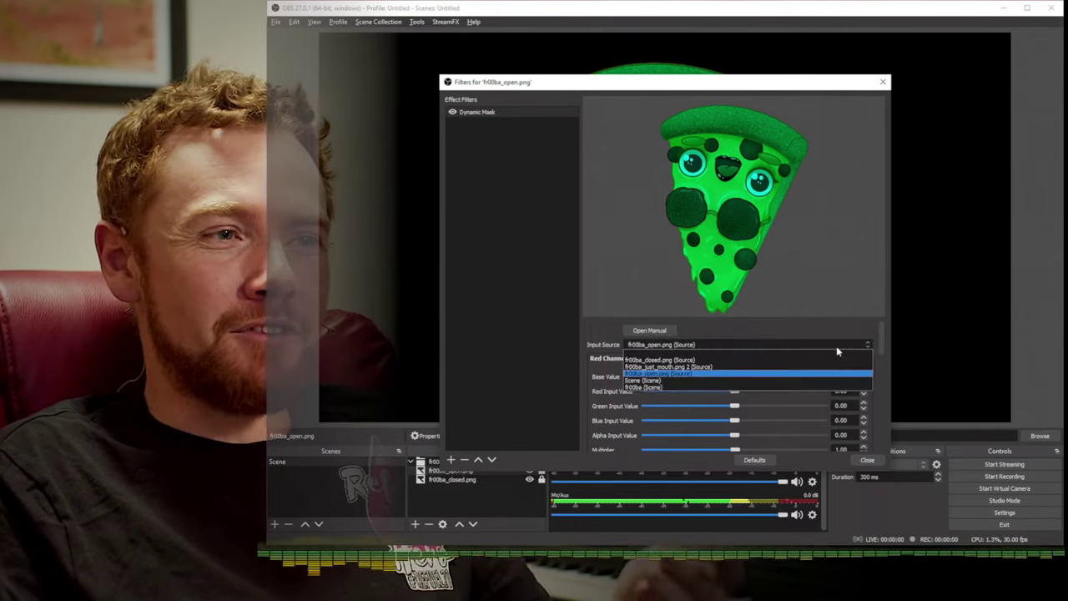
click(793, 360)
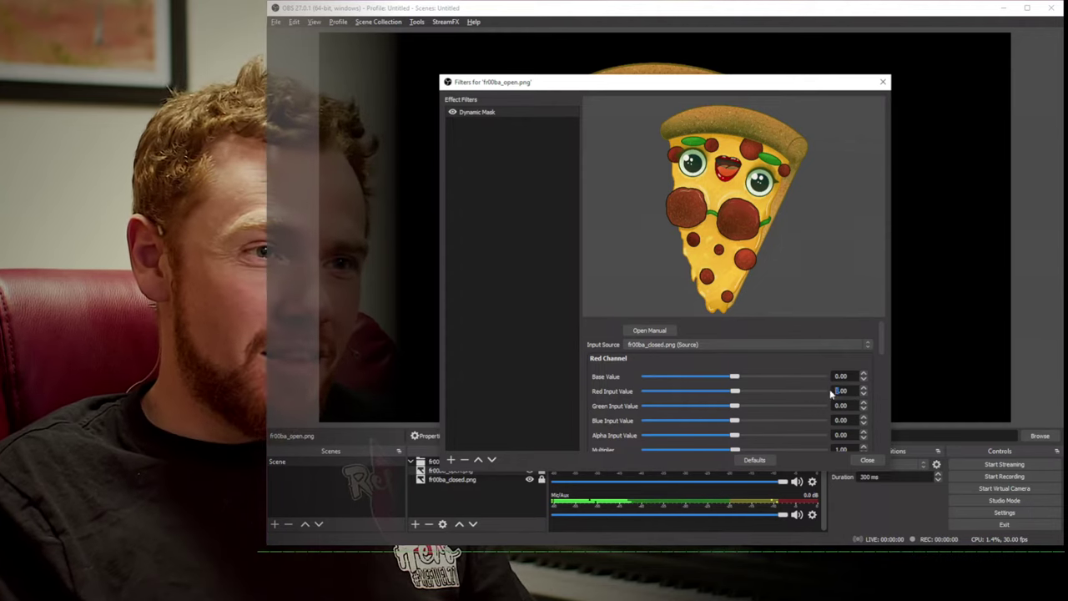
Step: Set the red channel base value back to 1 and the mask's input source to fr00ba_open.png, and close the filters
click(840, 377)
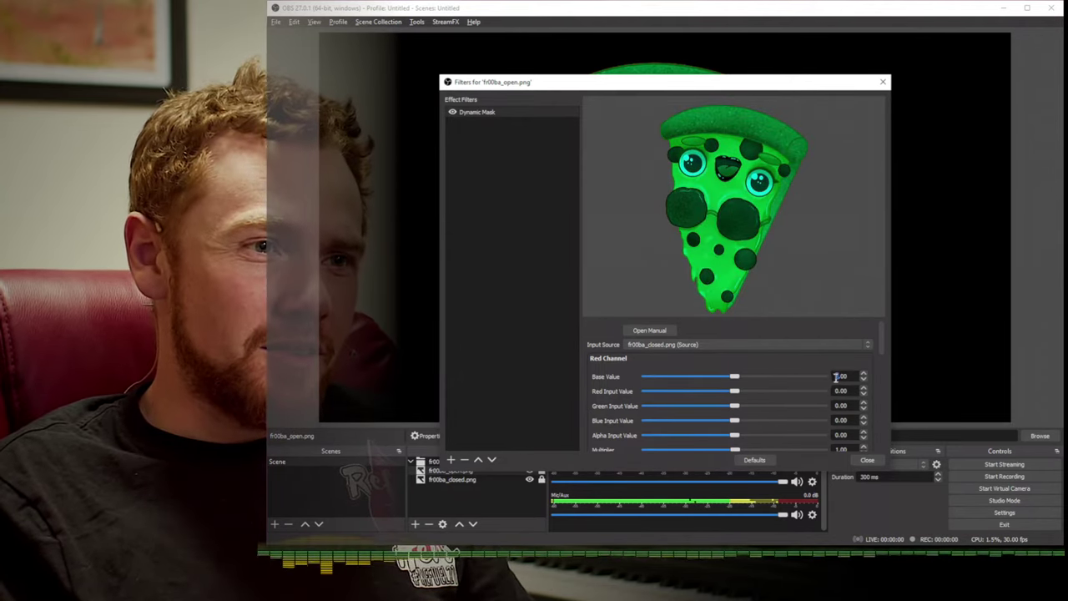
text(1)
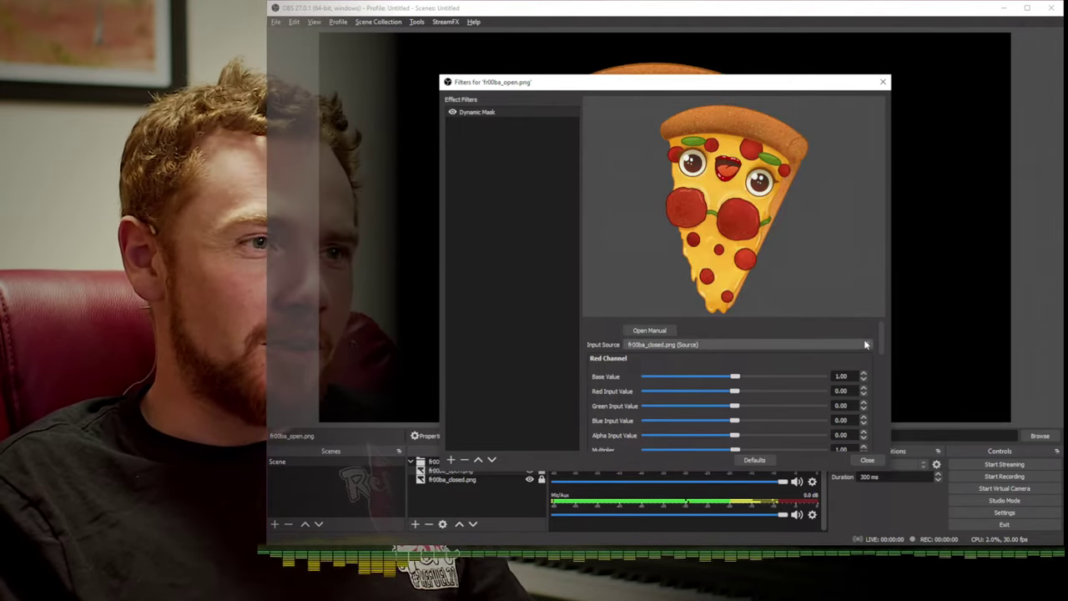
click(865, 344)
click(868, 363)
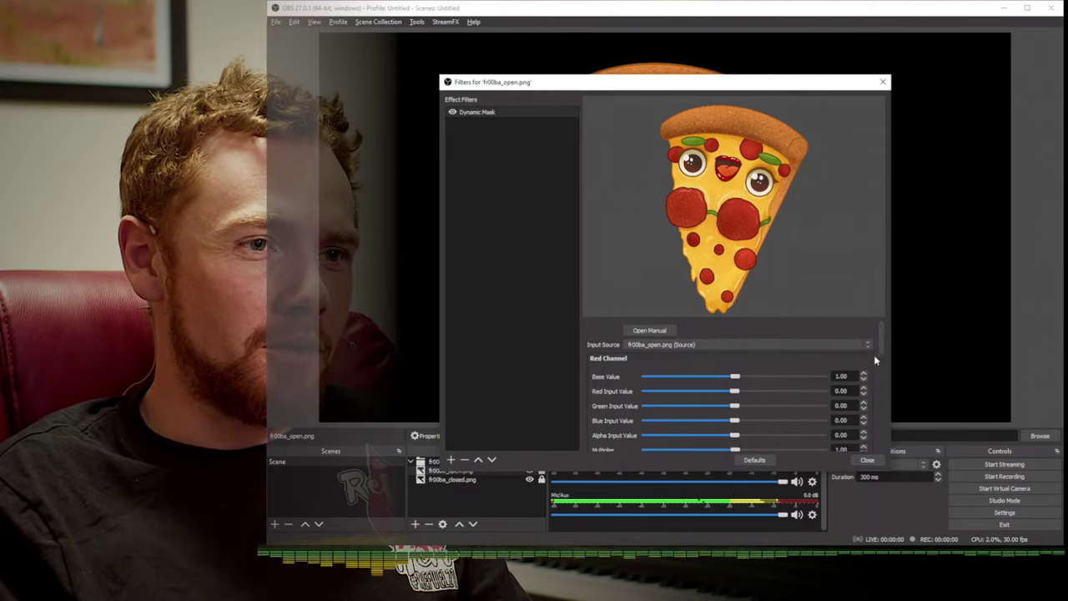
click(868, 459)
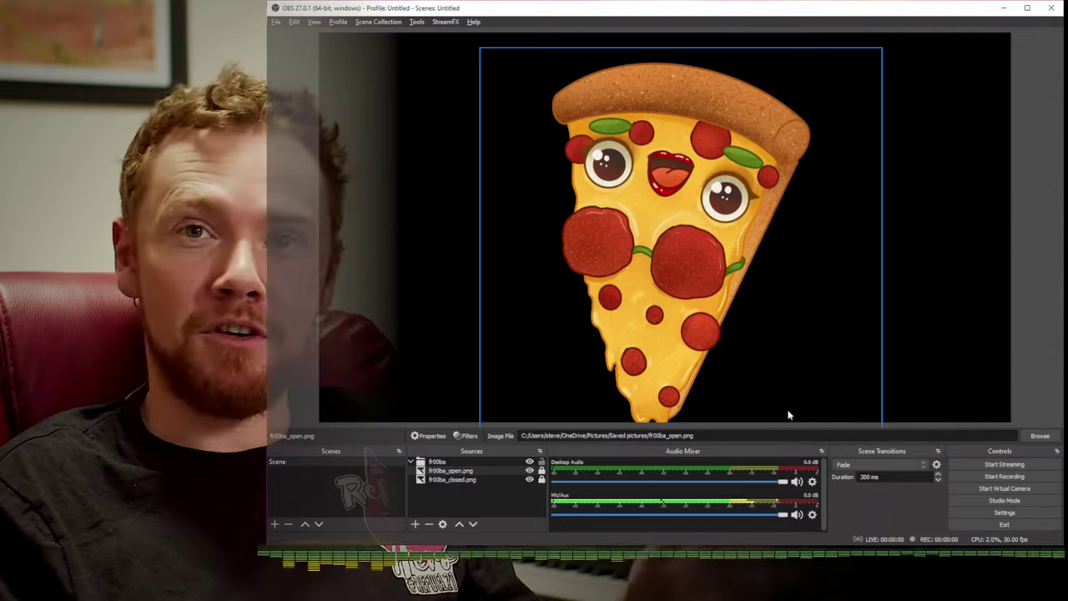
Step: Add a new Audio Input Capture source using the Default device and check its level in the audio mixer
click(468, 494)
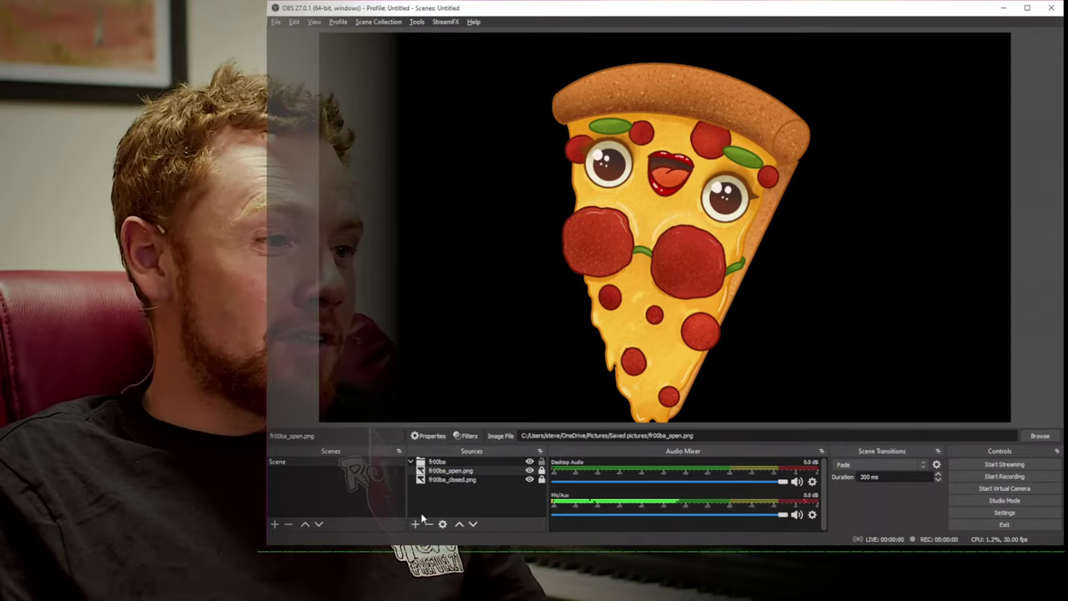
click(415, 524)
click(479, 306)
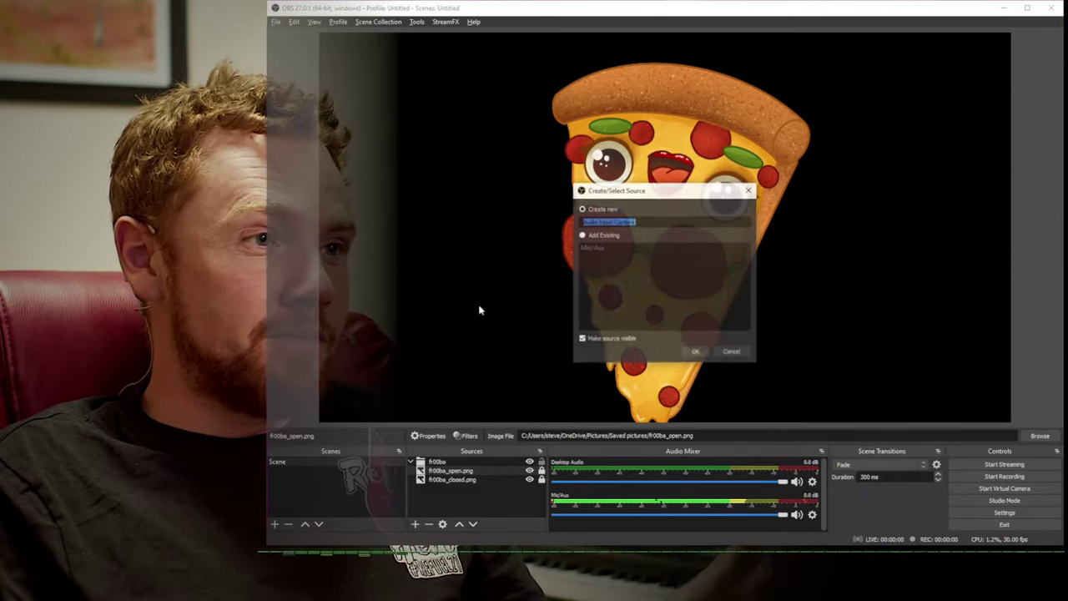
click(698, 350)
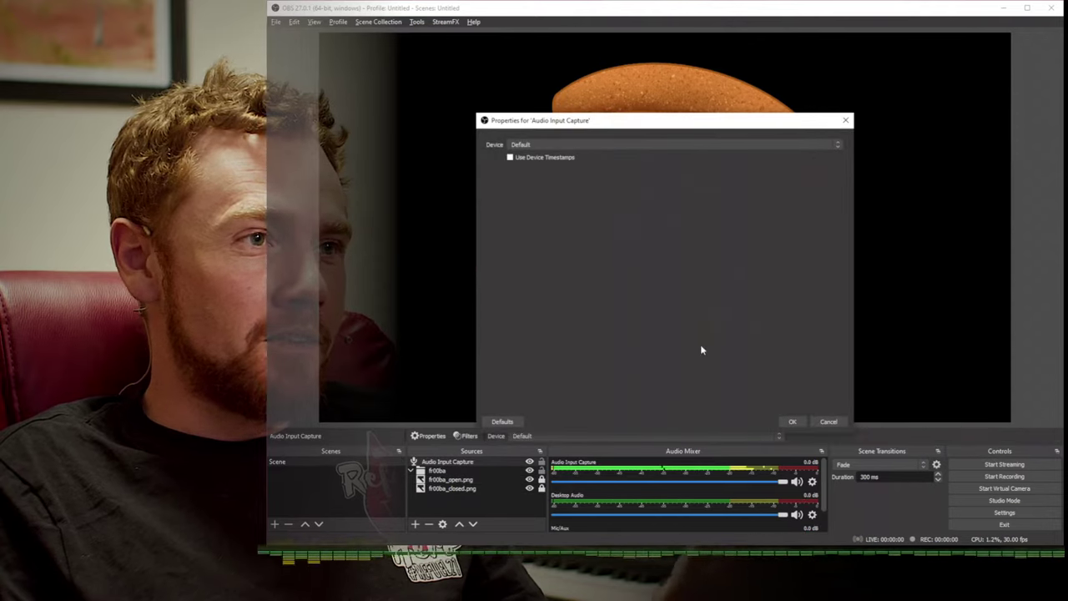
click(792, 420)
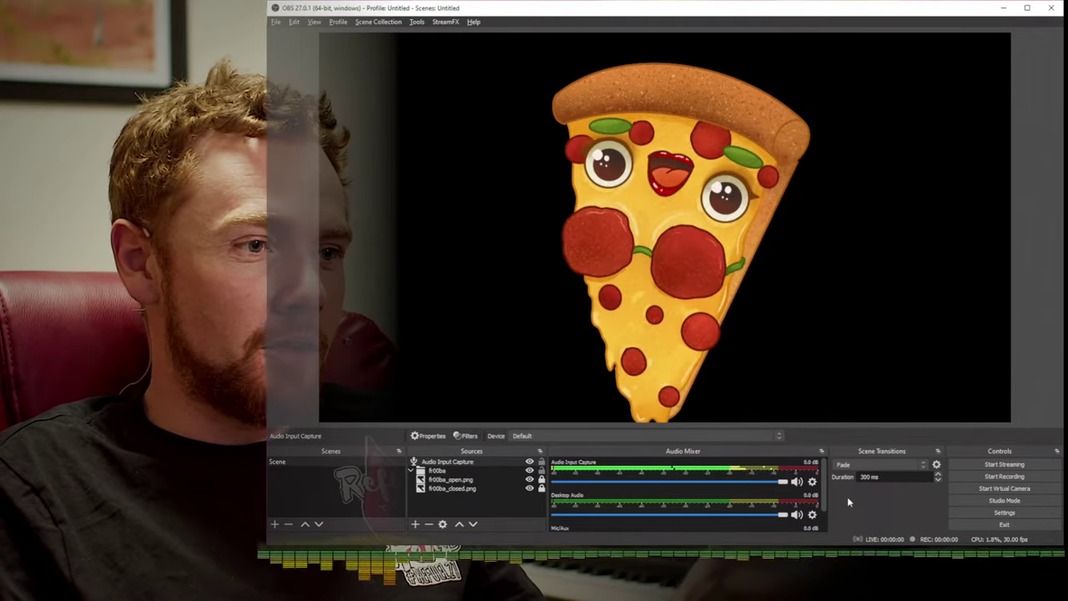
scroll(822, 507, down, 2)
scroll(822, 507, down, 1)
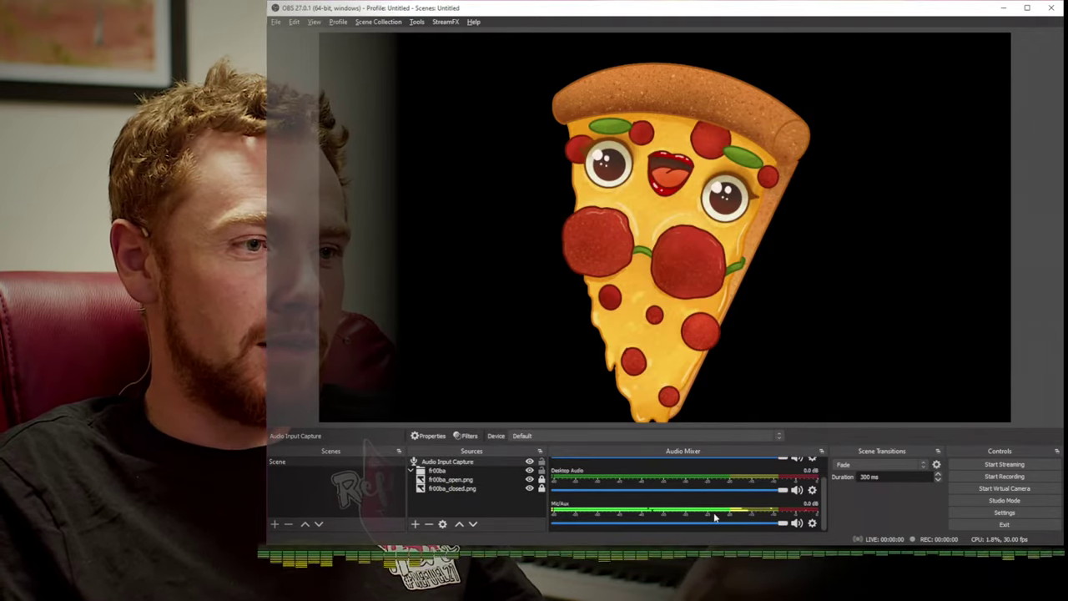
scroll(734, 511, up, 3)
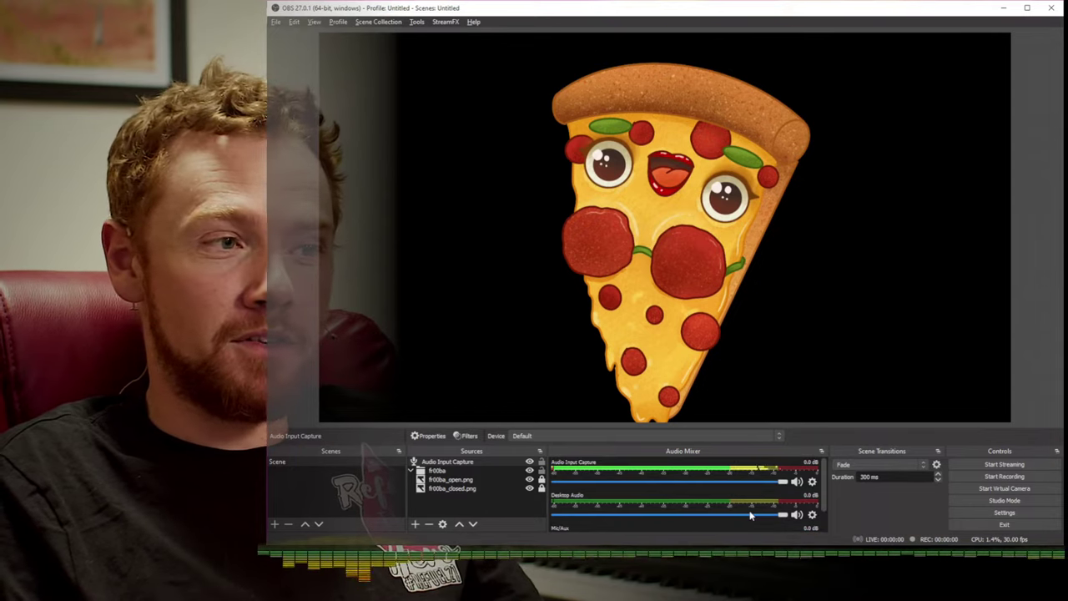
double_click(460, 464)
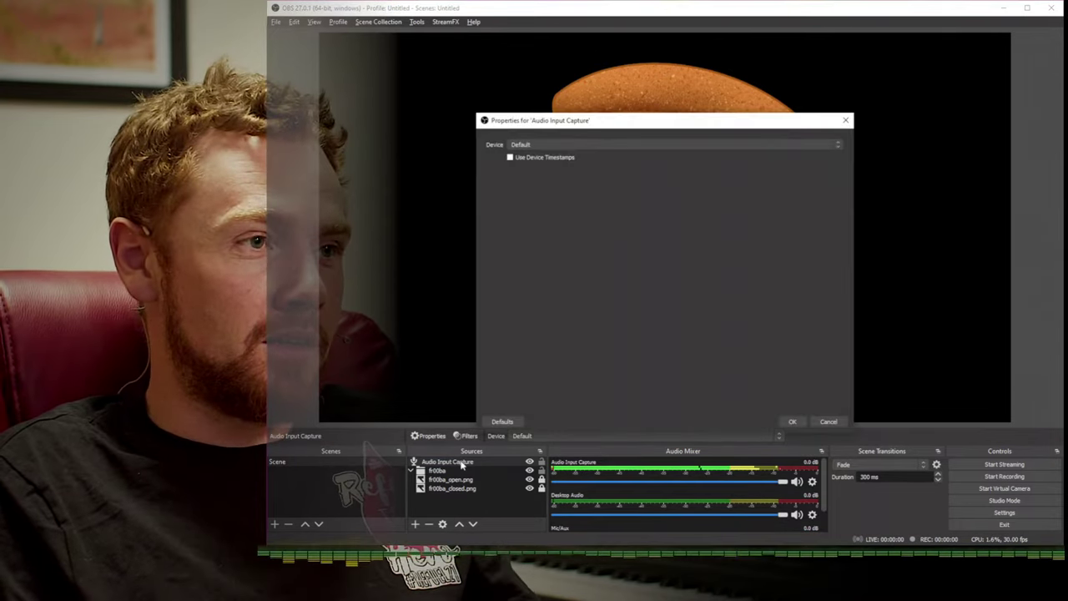
key(Escape)
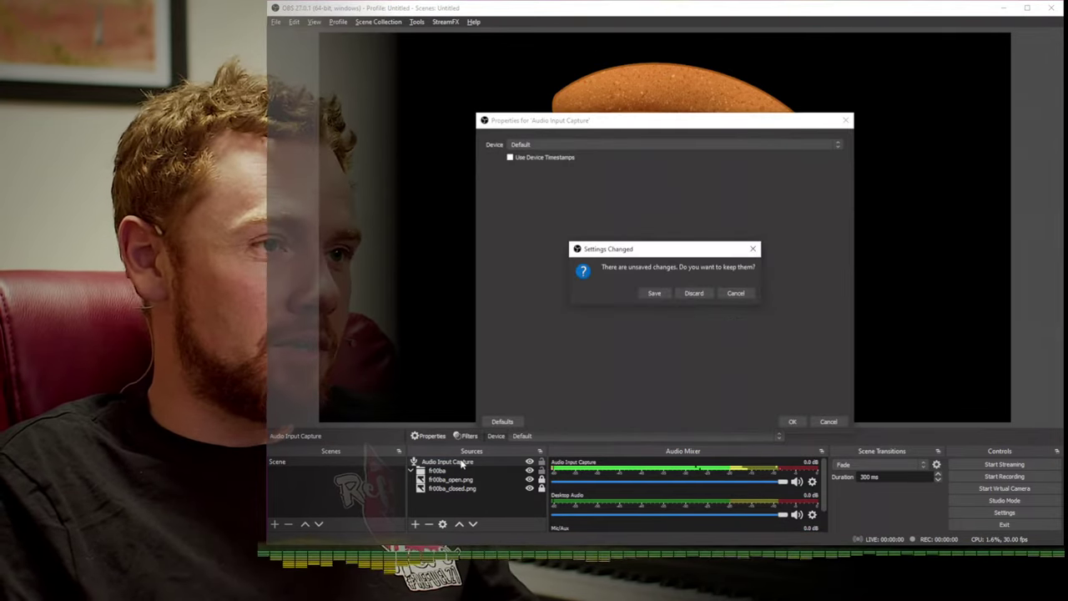
click(693, 293)
Step: Rename the Audio Input Capture source as fr00ba Mic
text(fr0)
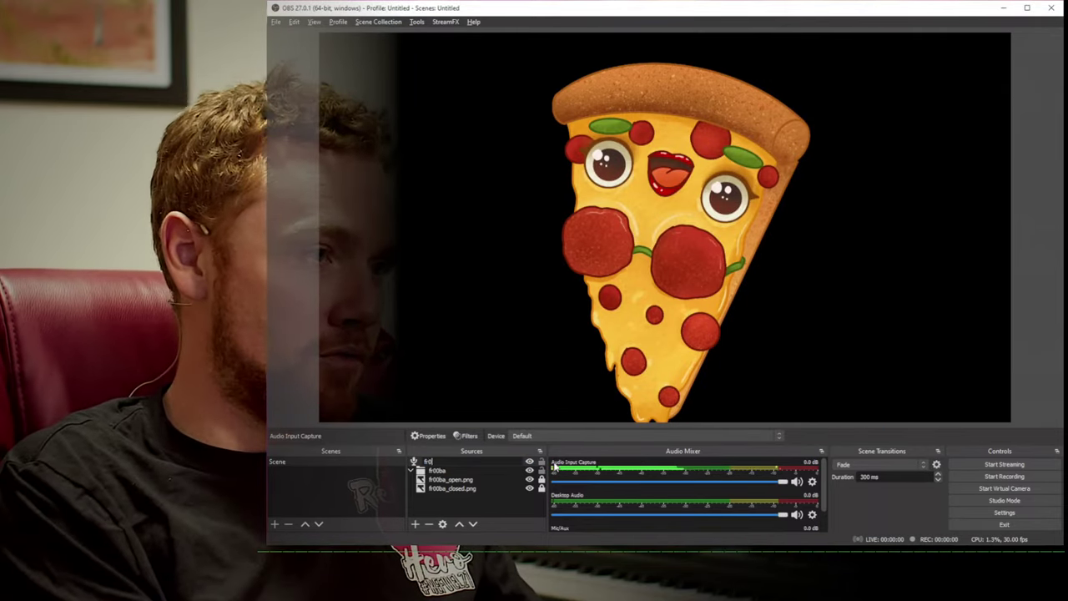
text(0ba Mic)
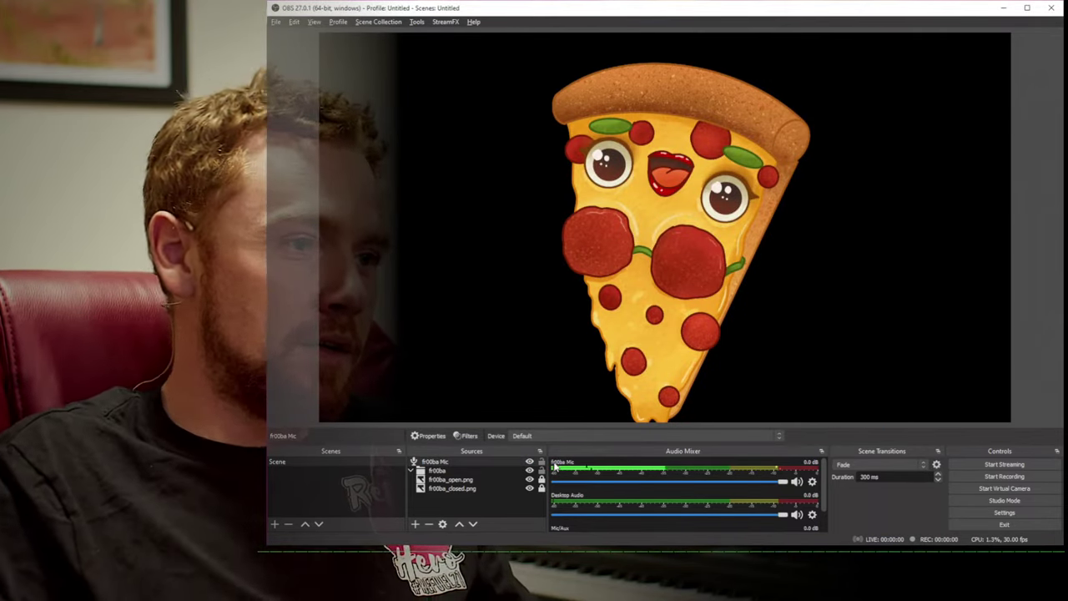
Step: Commit the fr00ba Mic source's name and move the source into the fr00ba group
key(Return)
drag(440, 474, 447, 474)
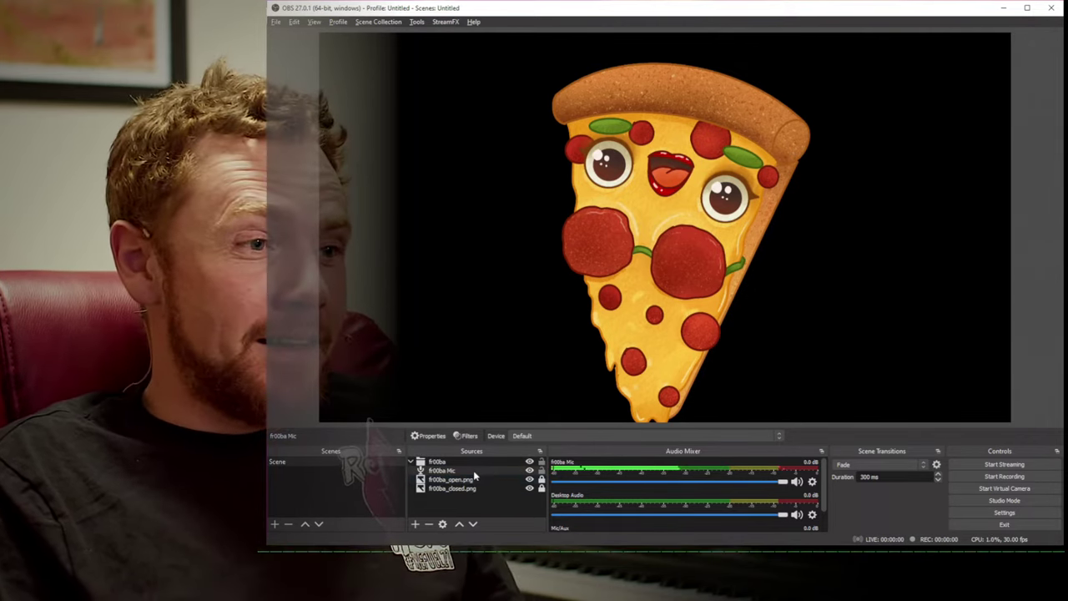
Step: Disable audio tracks 1 to 6 for fr00ba Mic in the Advanced Audio Properties, and close the dialog
click(813, 482)
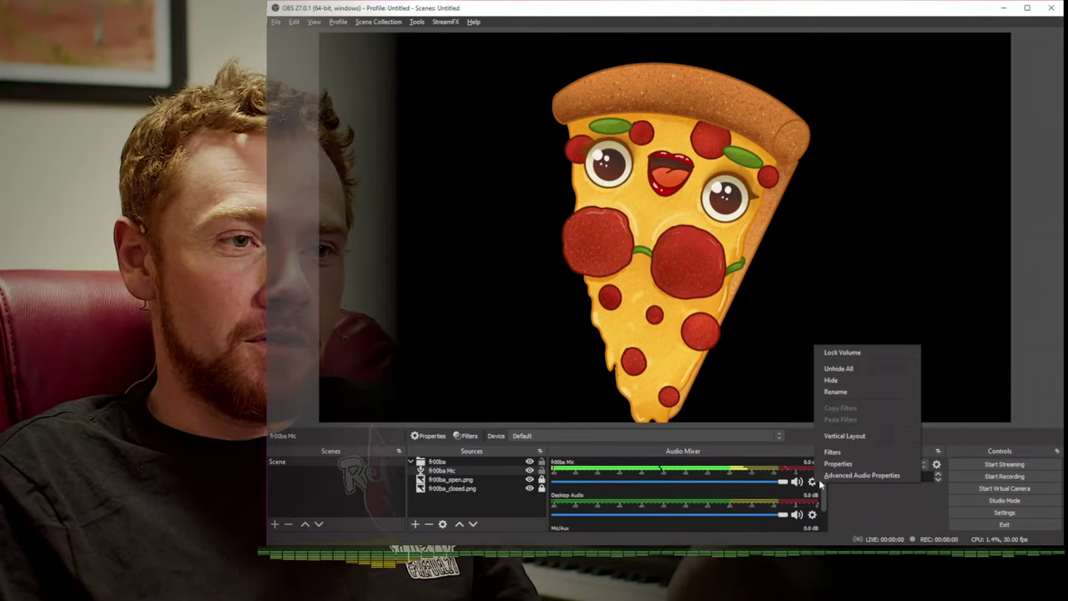
click(862, 475)
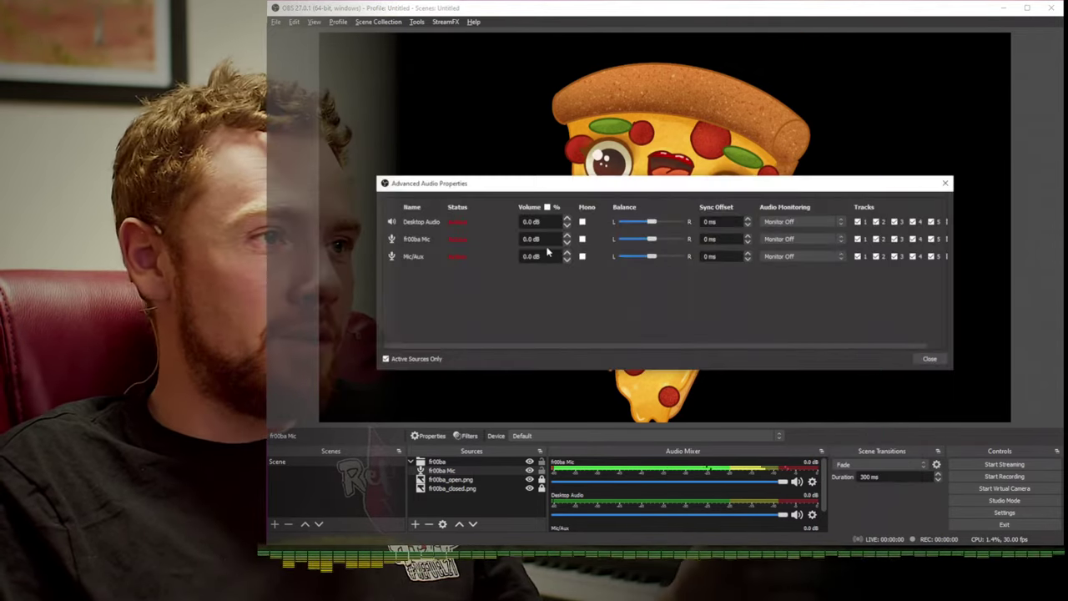
drag(887, 345, 906, 345)
click(857, 239)
click(875, 238)
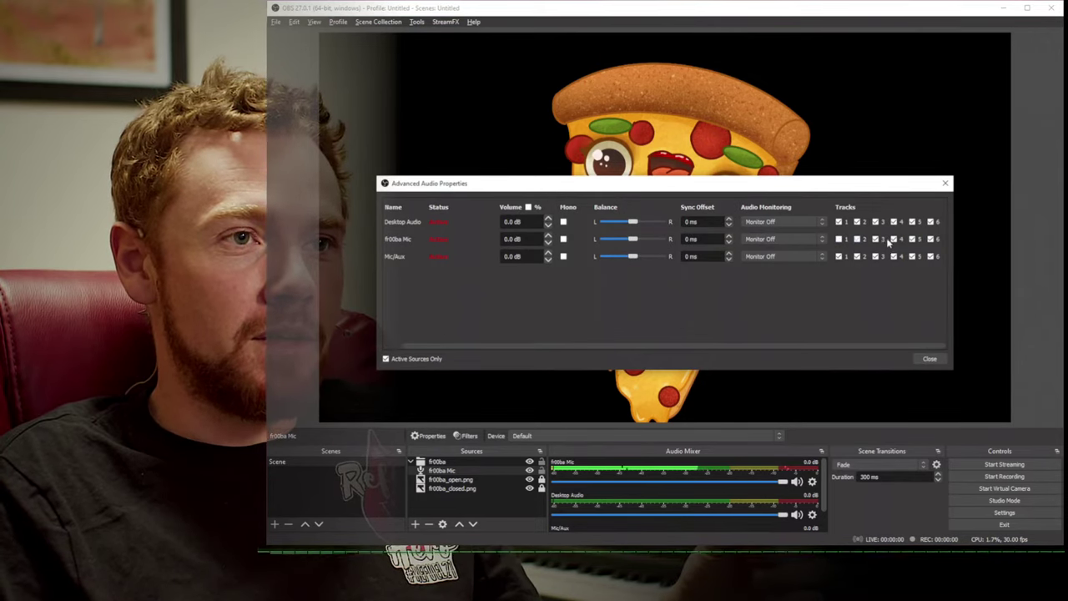
click(931, 239)
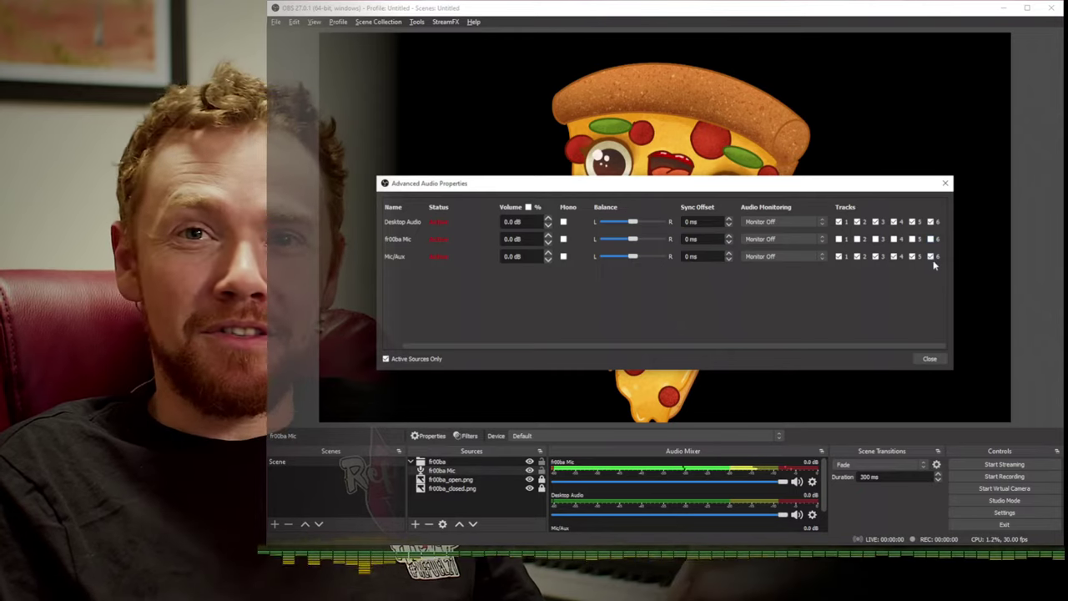
click(930, 359)
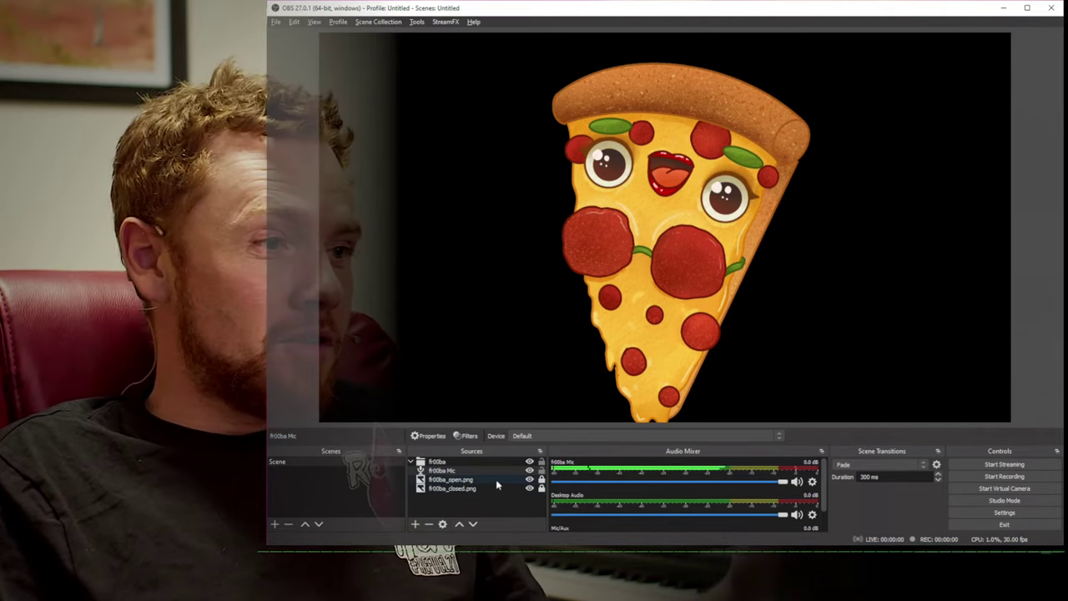
Step: Add an Audio Move filter to the fr00ba Mic source and shift the filters window aside to uncover the preview
click(464, 434)
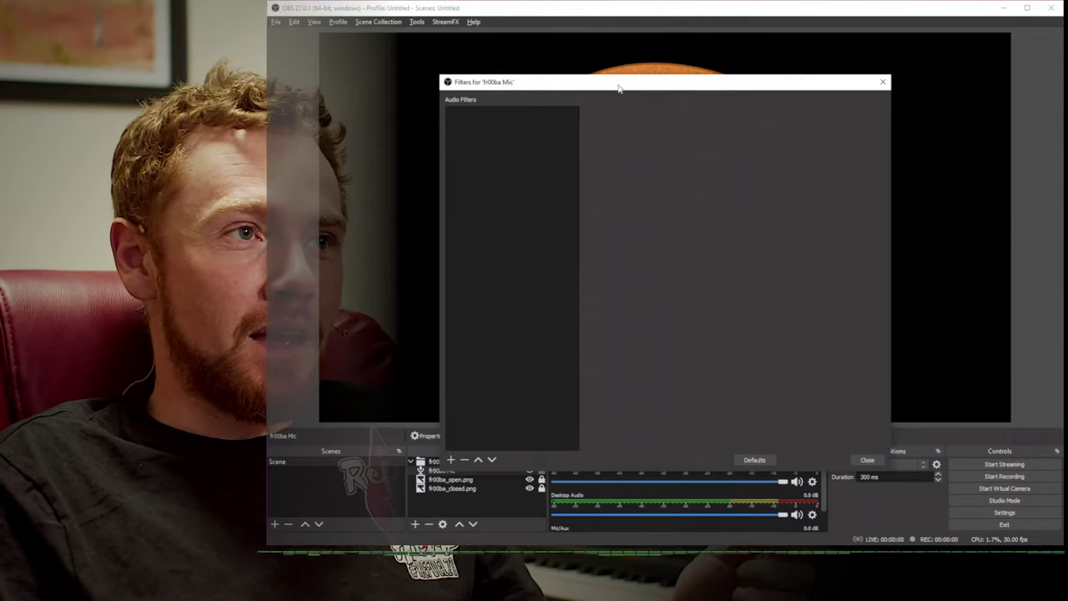
drag(619, 87, 688, 90)
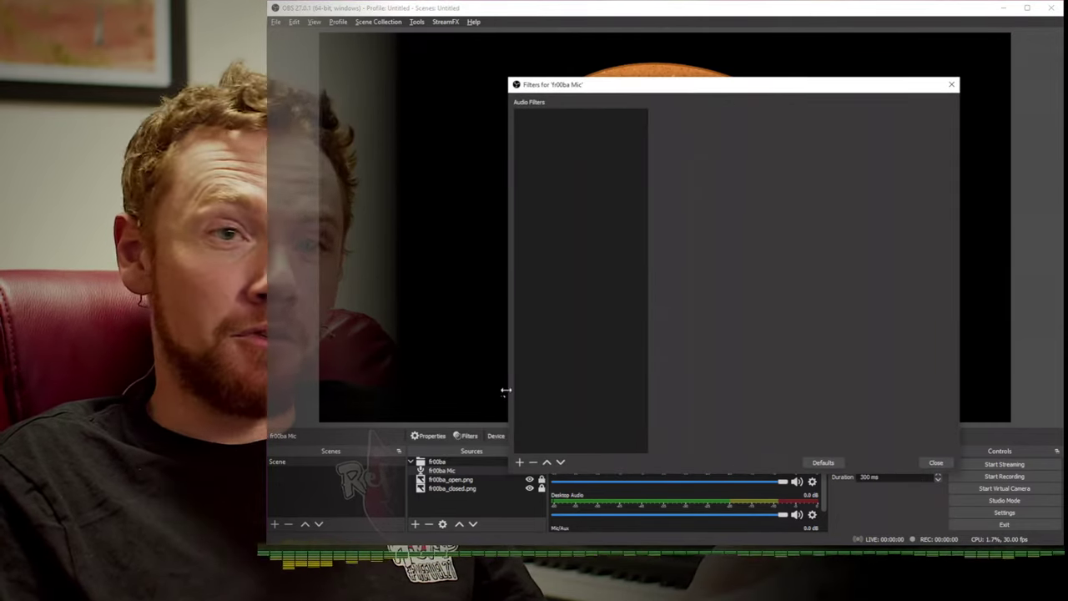
click(519, 461)
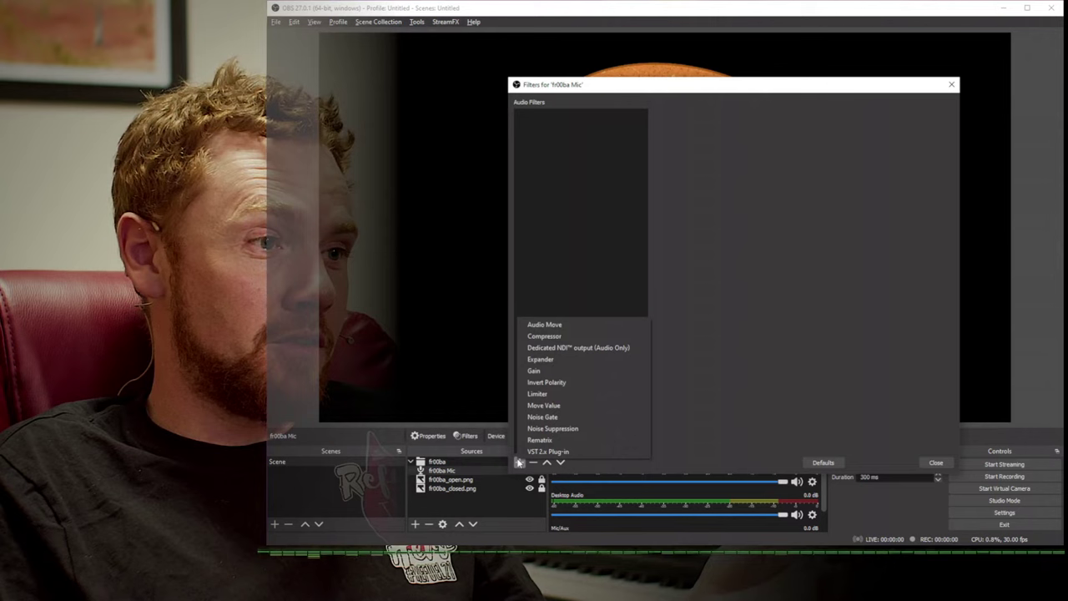
click(586, 324)
click(711, 299)
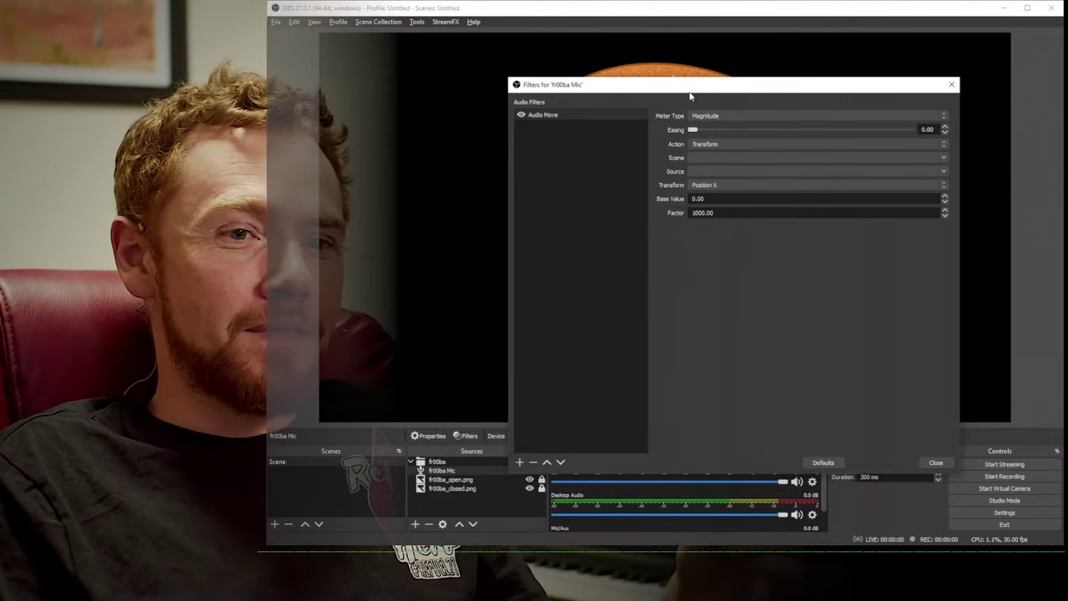
drag(689, 97, 806, 124)
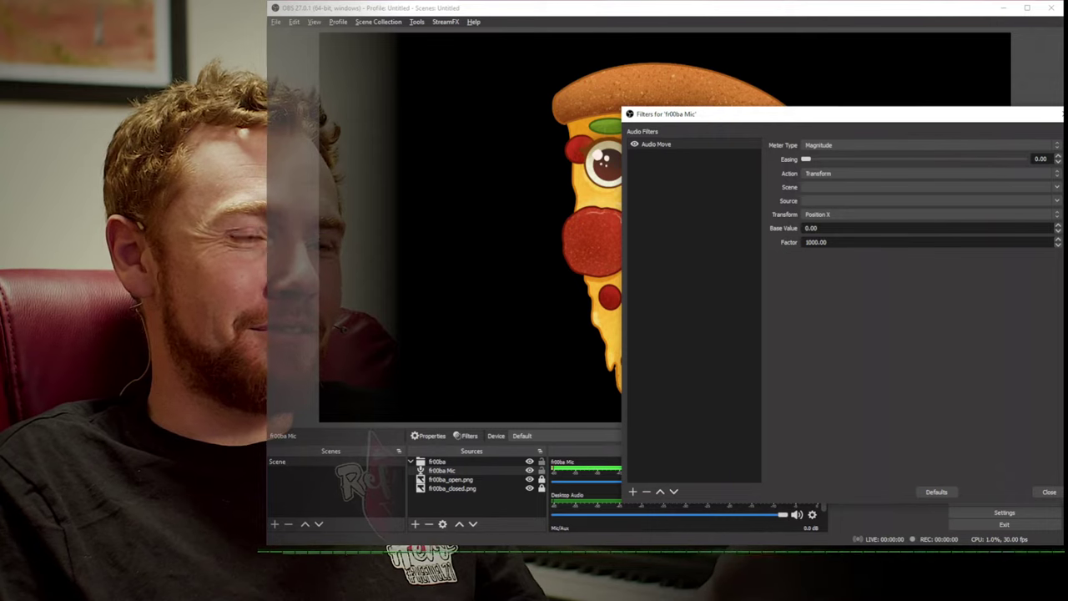
drag(668, 114, 687, 100)
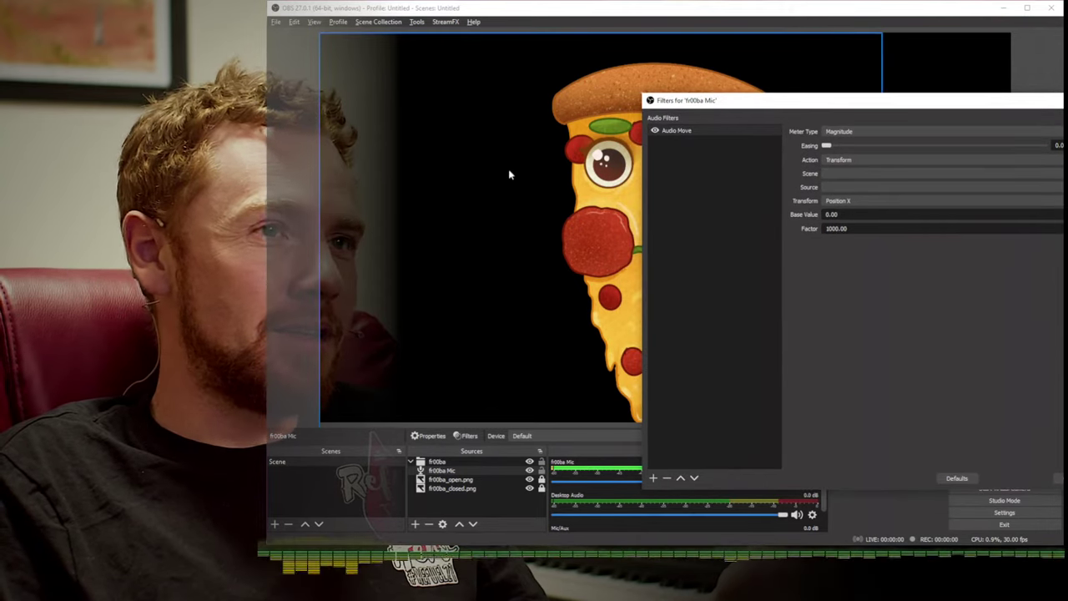
Step: Move fr00ba Mic out of the fr00ba group to the end of the source list
click(439, 461)
click(443, 471)
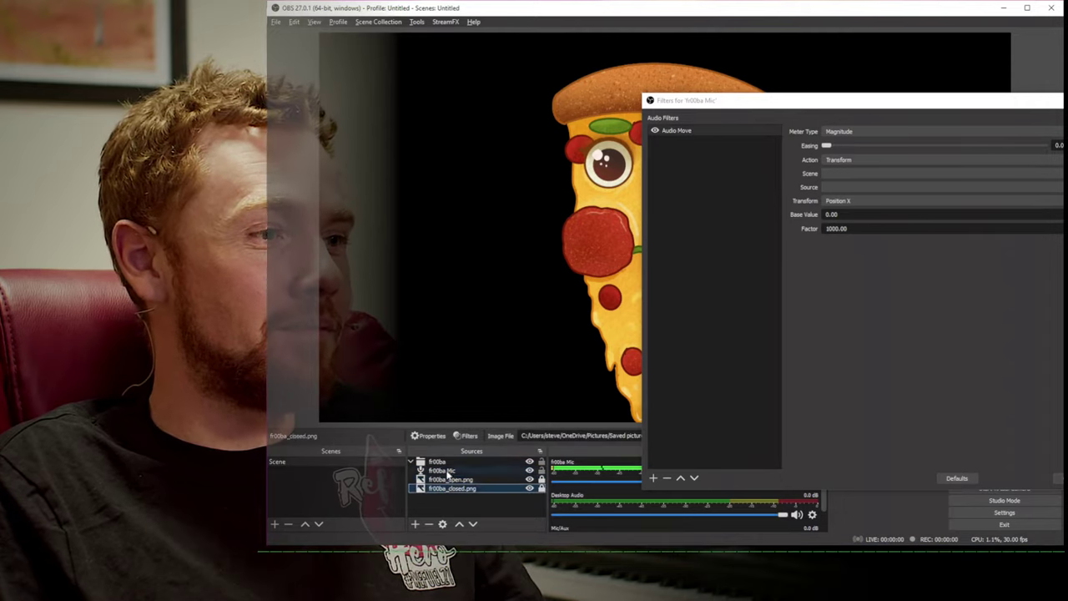
click(439, 462)
mouse_move(443, 471)
mouse_down()
mouse_move(441, 504)
mouse_move(436, 488)
mouse_up()
Step: Reposition the fr00ba group in the canvas's upper-left corner and move the filters window clear of the audio mixer
click(432, 462)
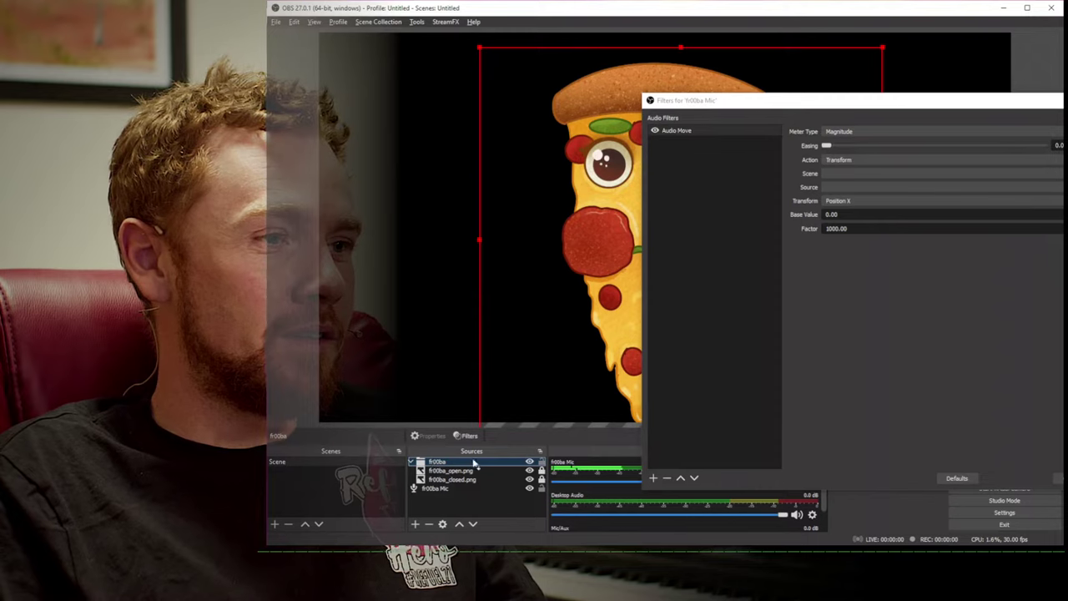
drag(553, 332, 386, 319)
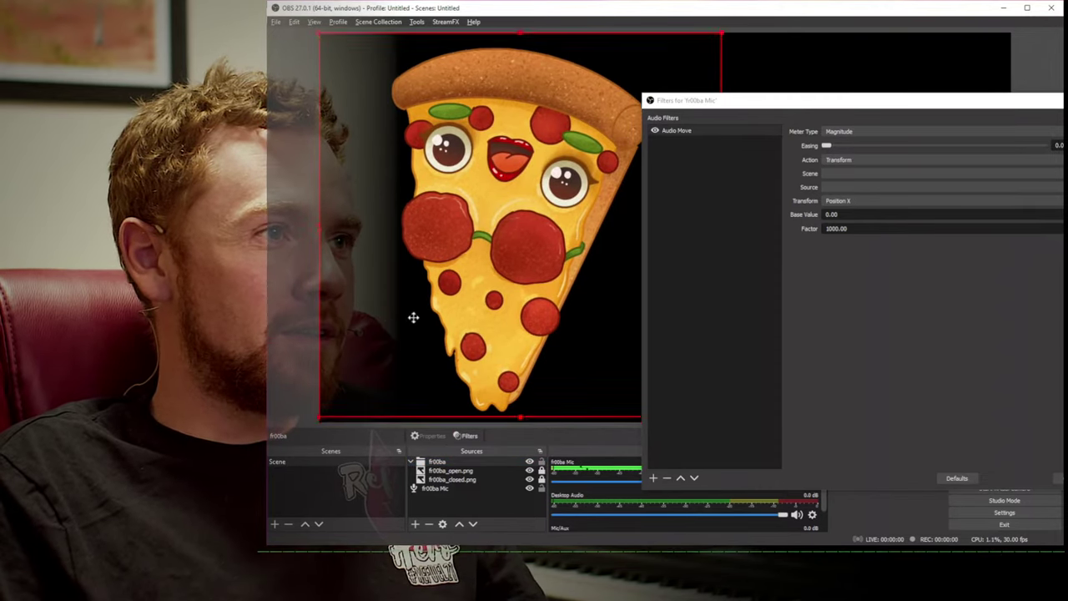
click(773, 105)
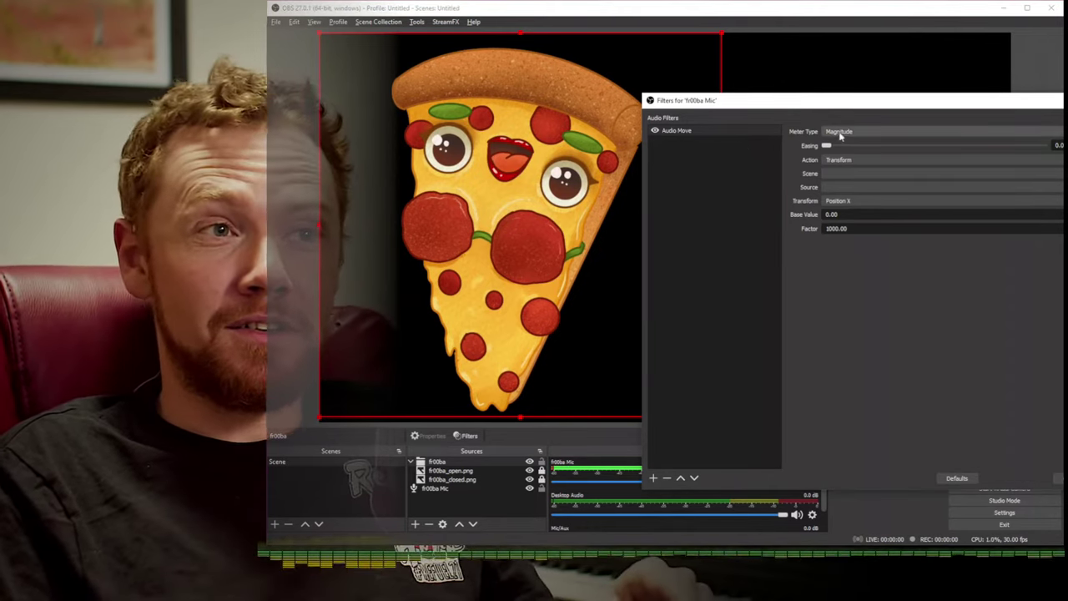
drag(774, 102, 760, 38)
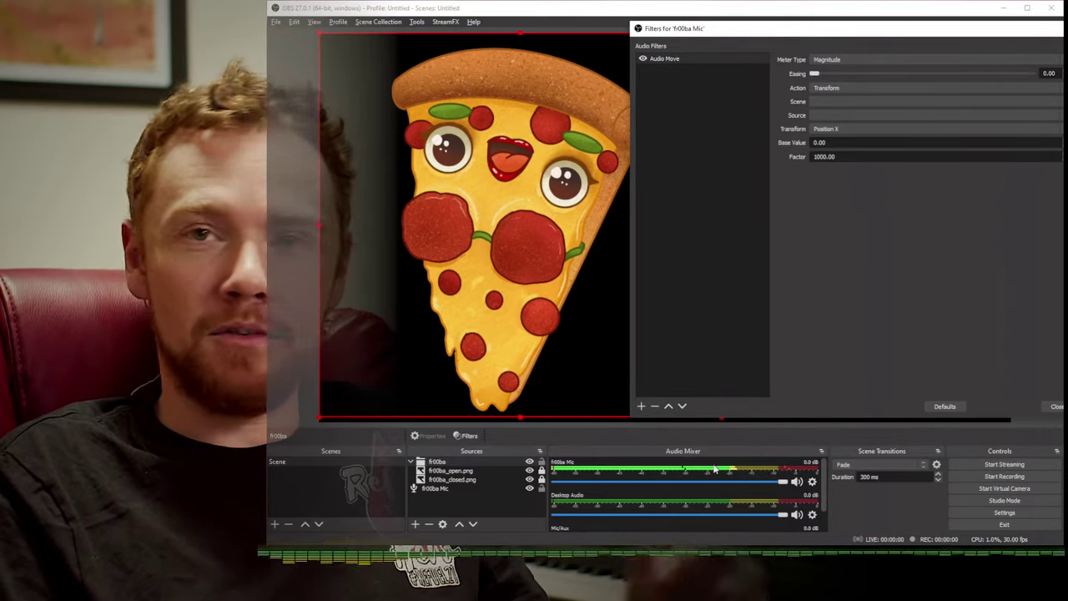
Step: Try the Setting, Source Visibility and Filter Enable actions in the Audio Move filter
click(834, 88)
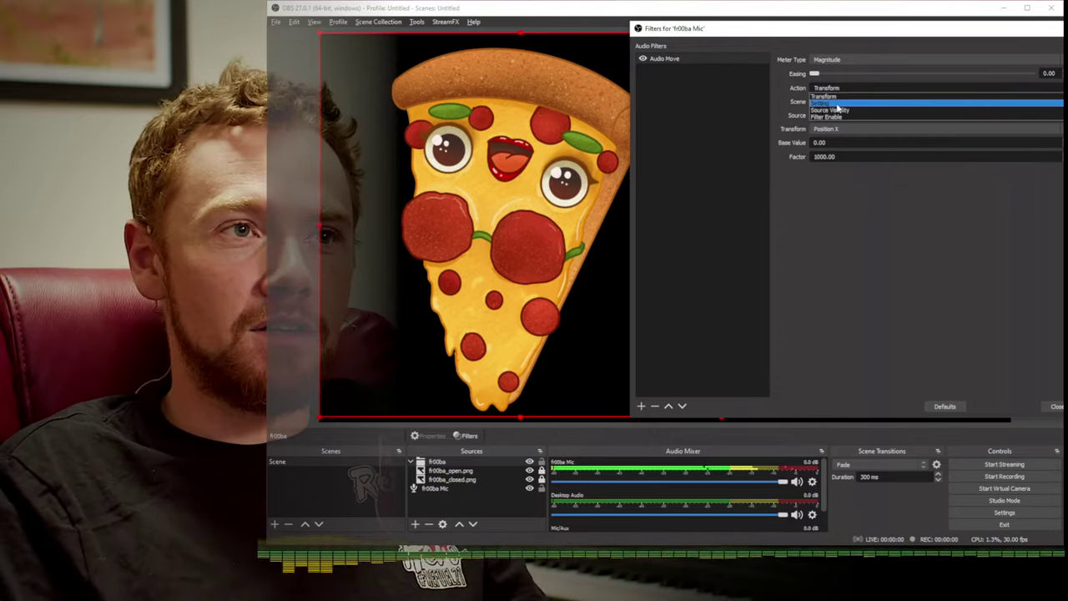
click(836, 103)
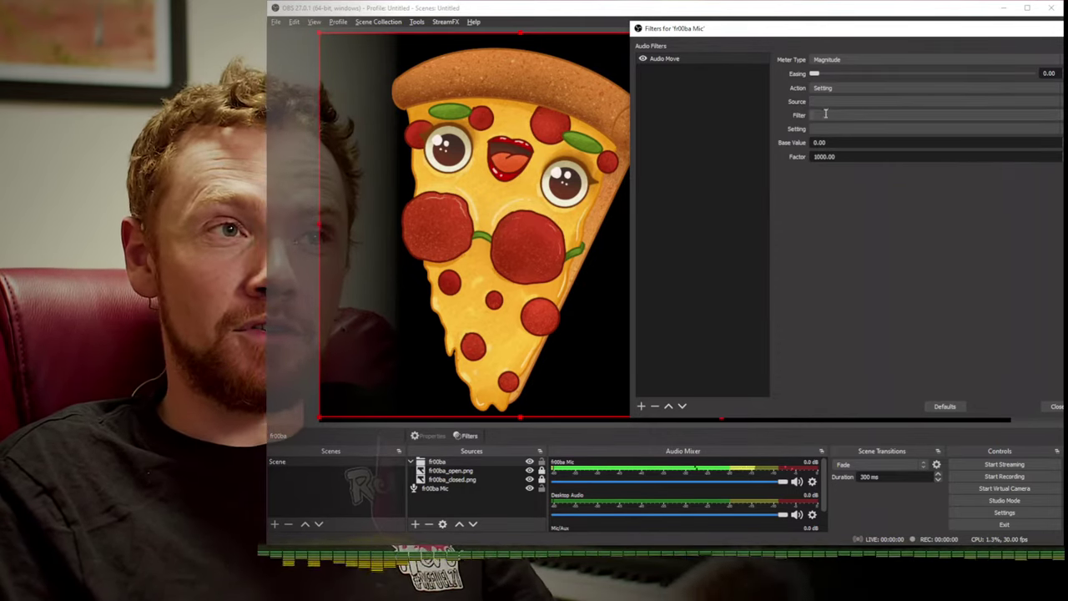
click(840, 89)
click(839, 114)
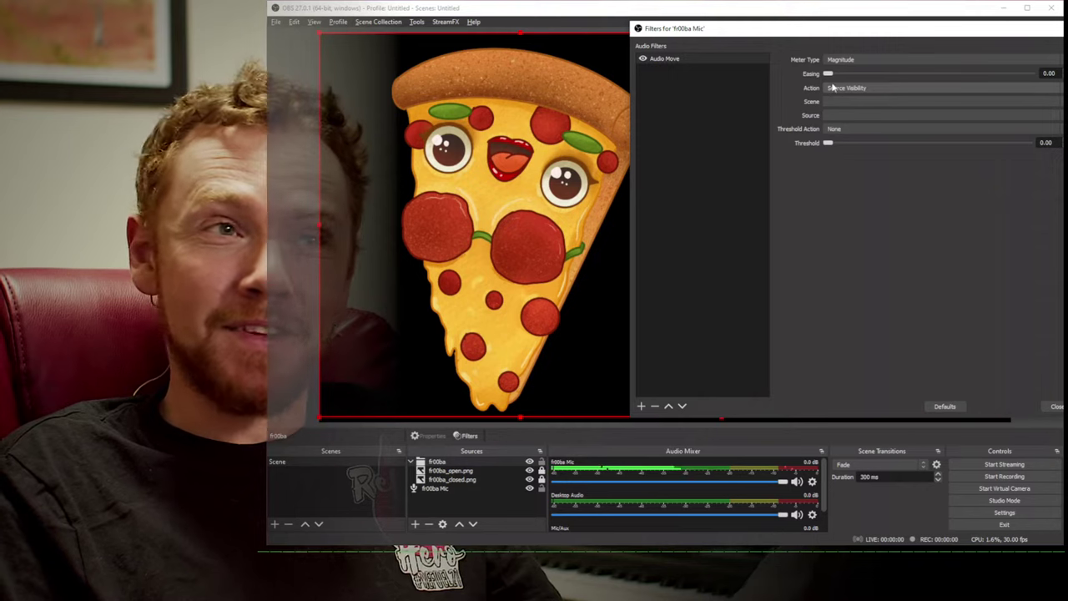
click(839, 88)
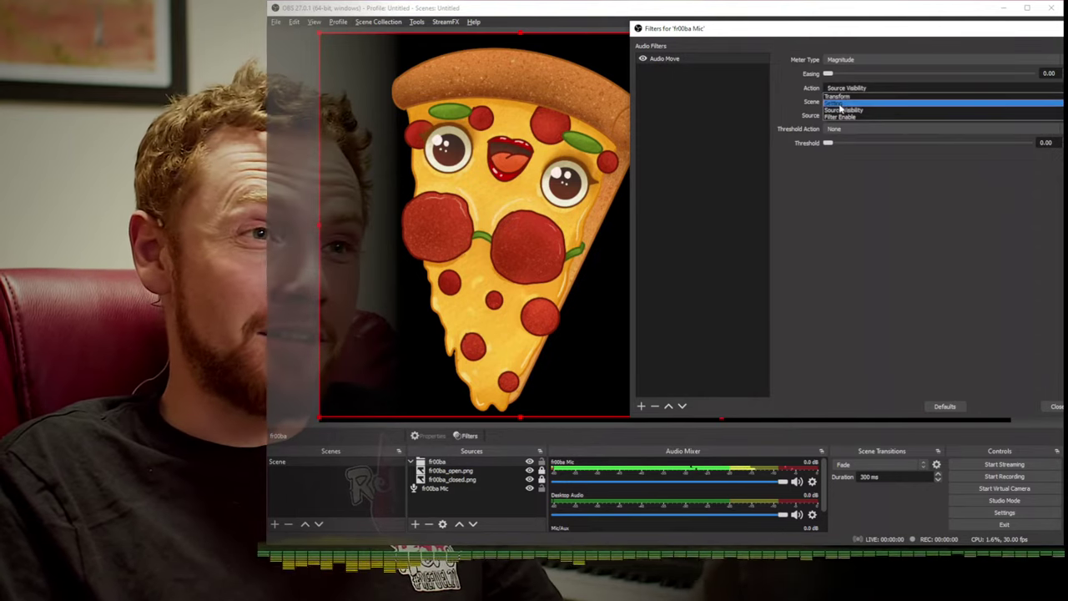
click(837, 118)
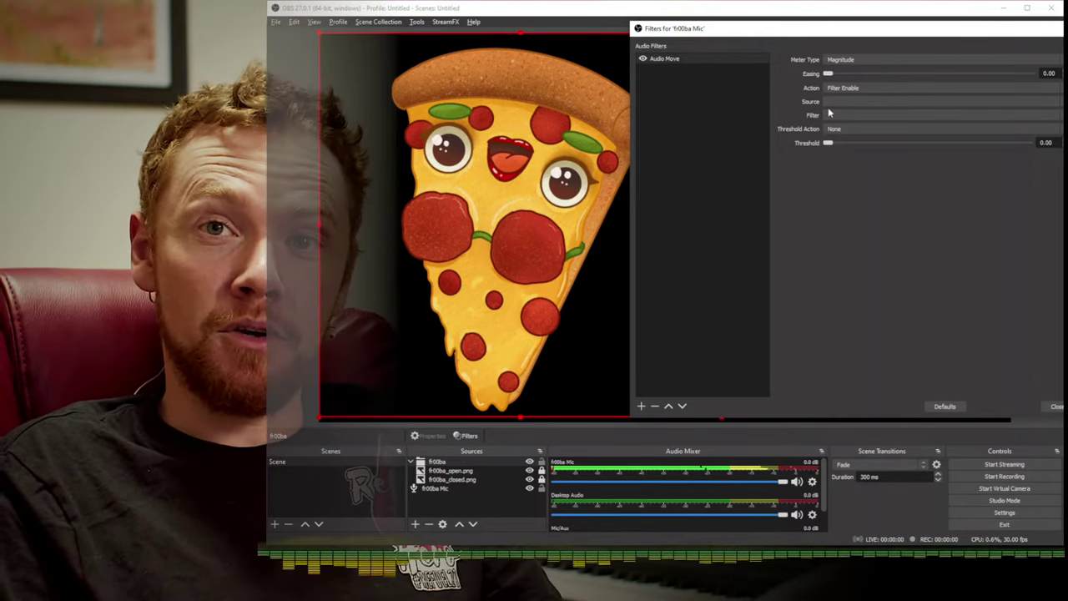
Step: Set the Audio Move filter's action to Setting and turn the filter off
click(845, 88)
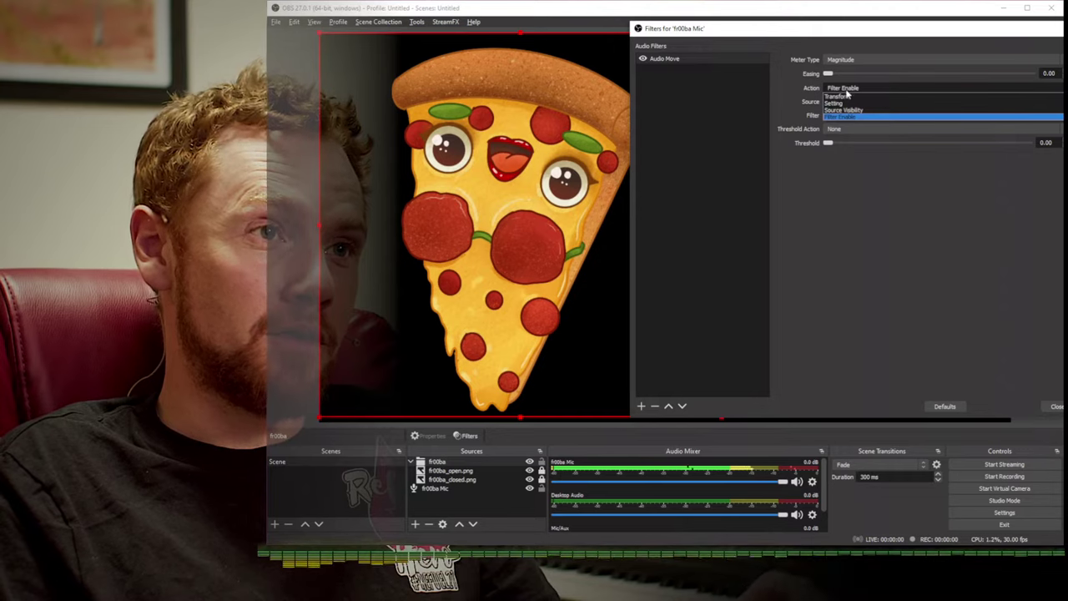
click(851, 103)
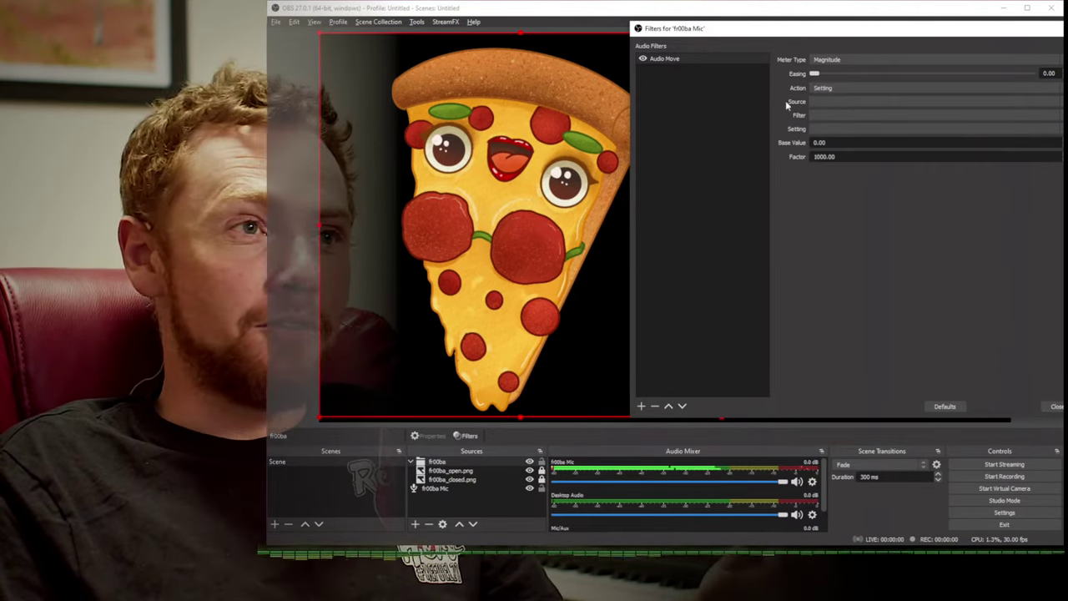
click(642, 59)
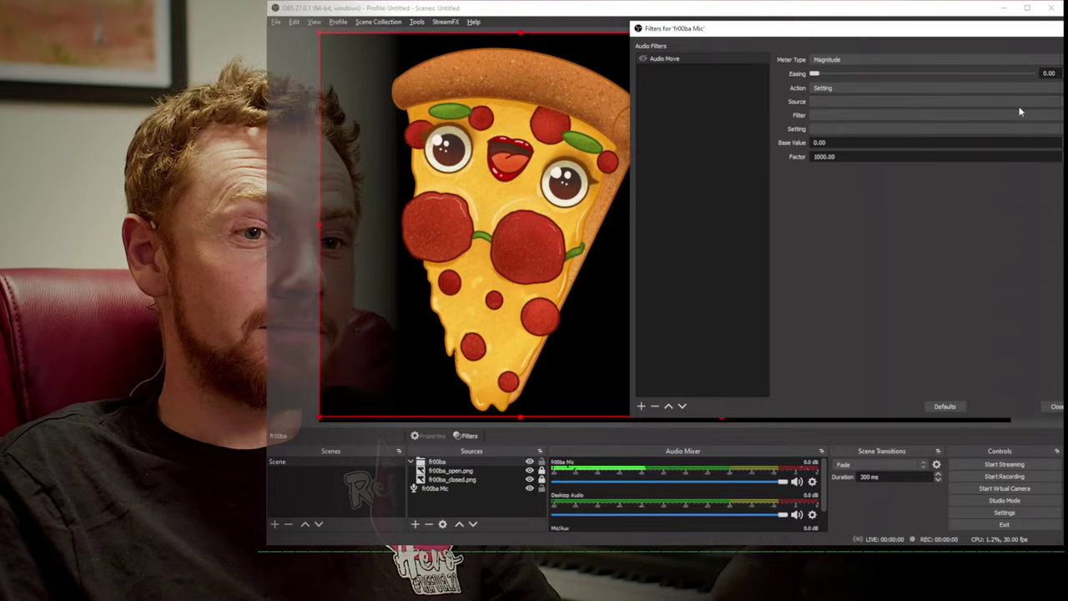
Step: Target the Dynamic Mask filter of fr00ba_open.png in Audio Move and choose the fourth Base Value entry as the setting
click(1062, 101)
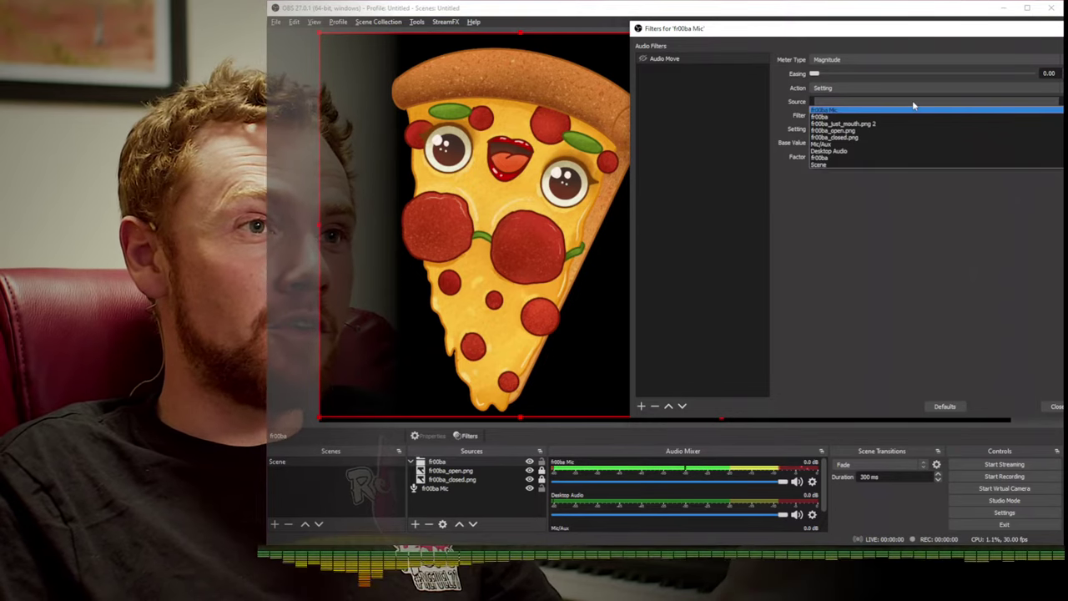
click(861, 132)
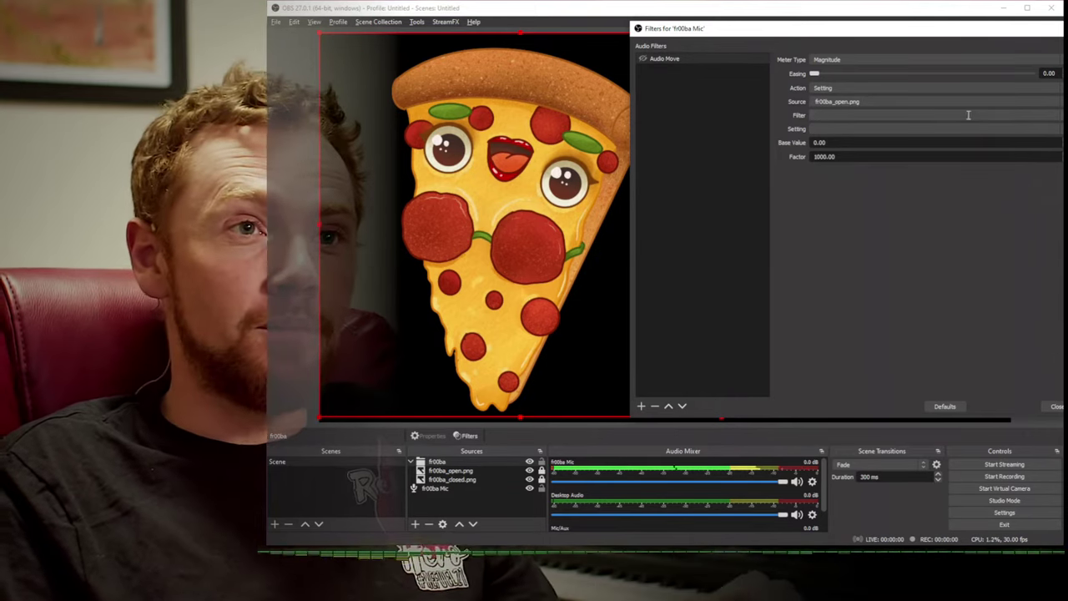
click(964, 115)
click(938, 124)
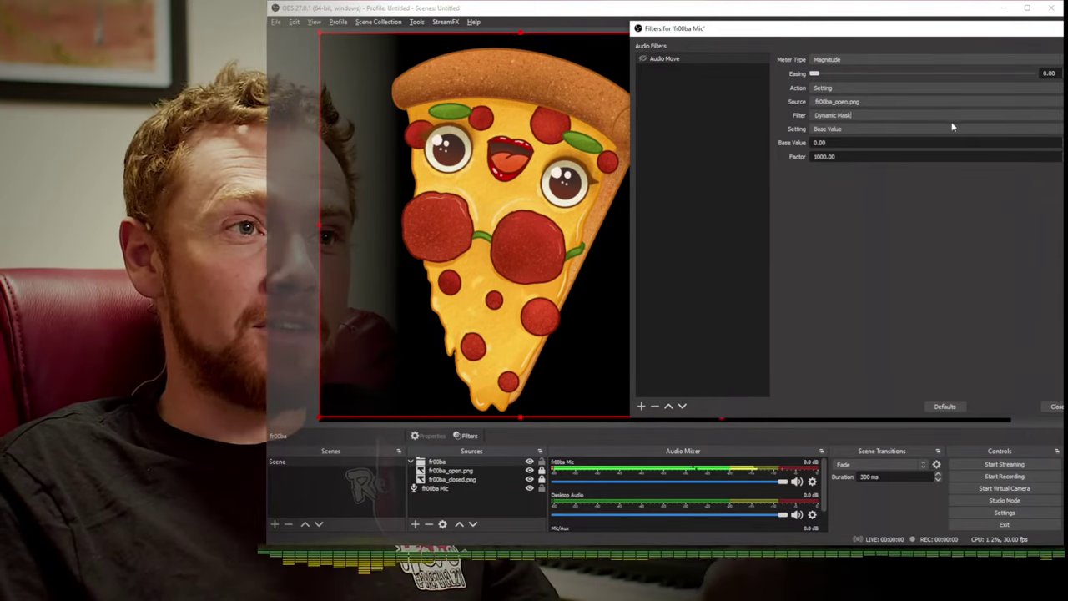
click(851, 129)
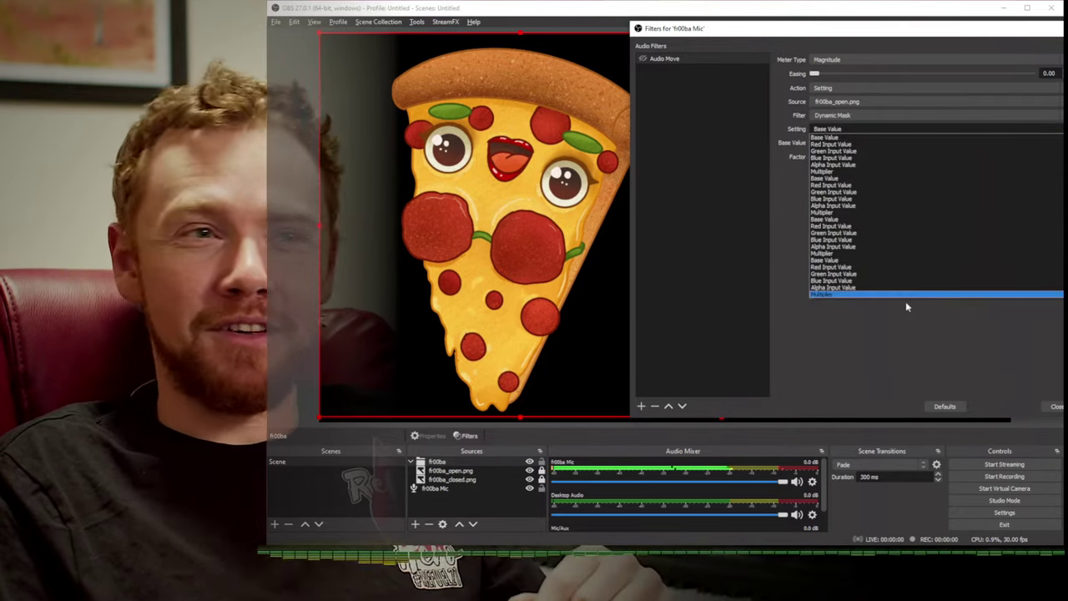
click(845, 262)
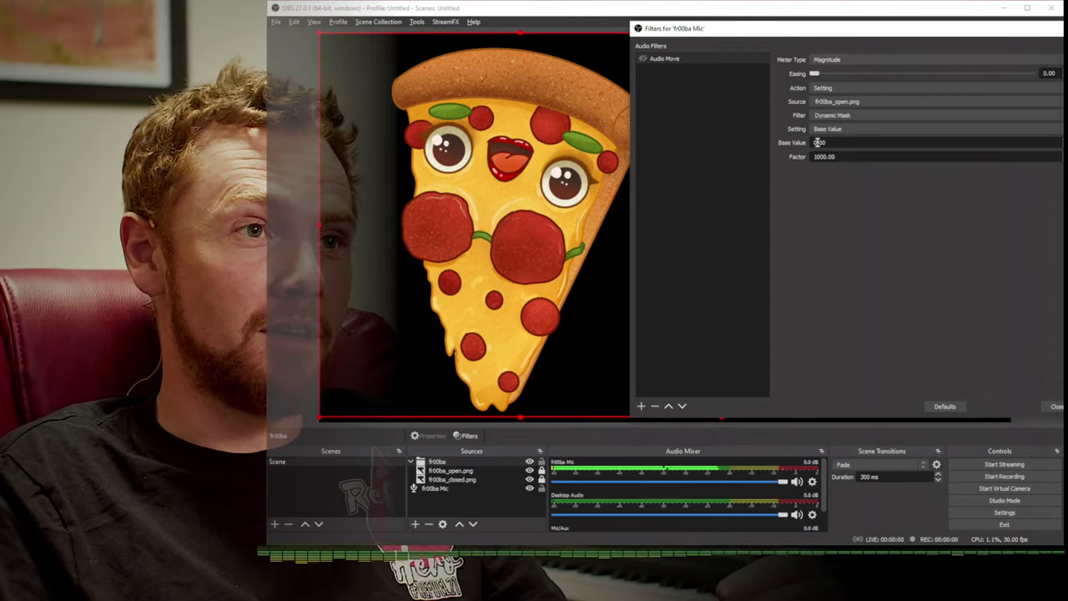
Step: Set the Audio Move factor to 1, turn the filter back on, and hide fr00ba_closed.png
drag(819, 162, 826, 163)
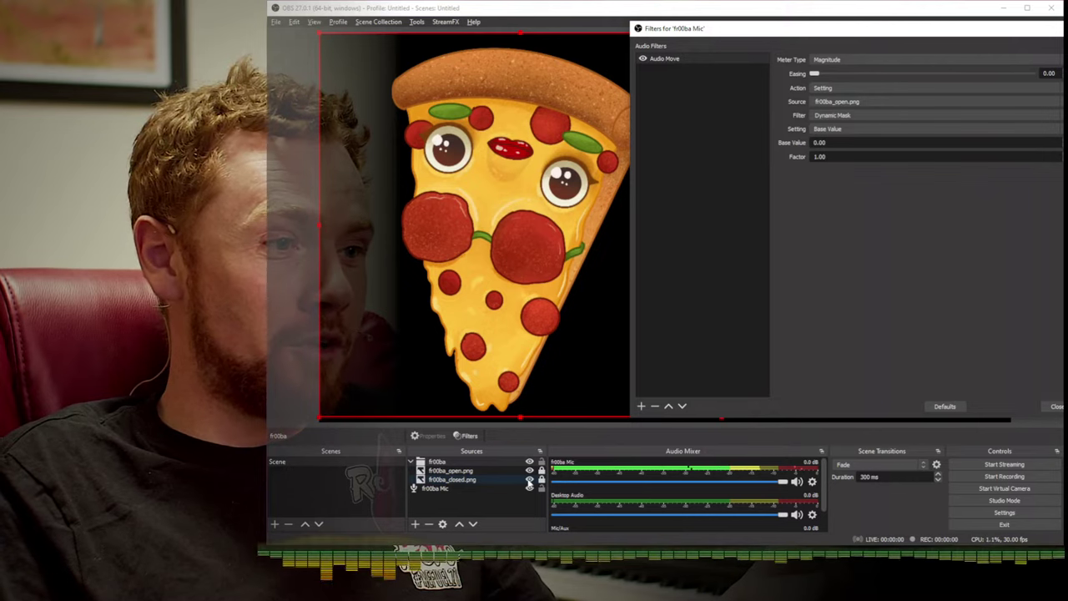
click(529, 480)
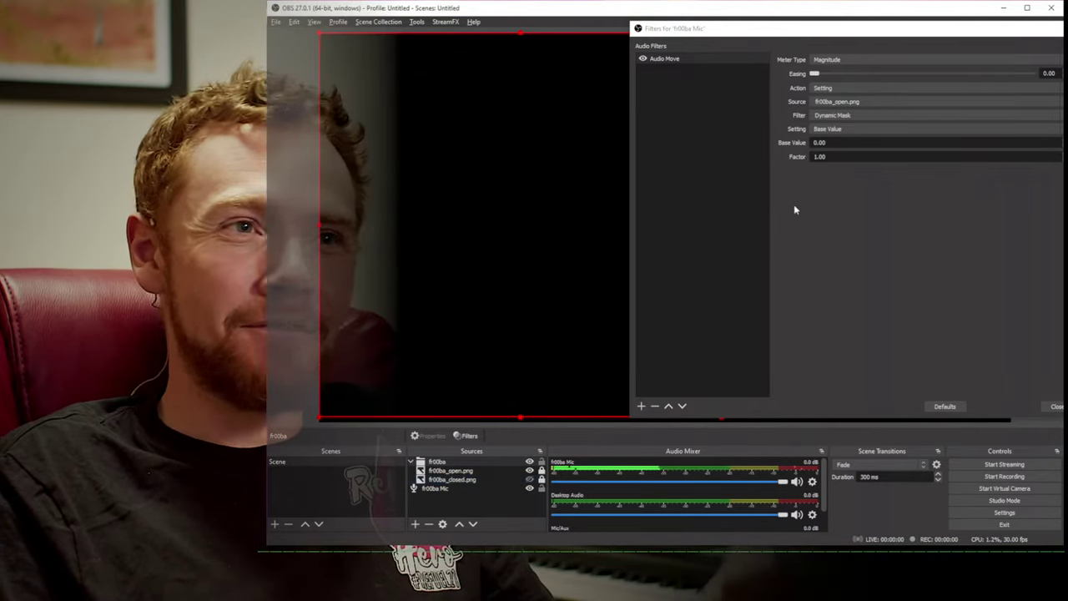
Step: Set the Audio Move factor to 10 and show fr00ba_closed.png again
click(816, 157)
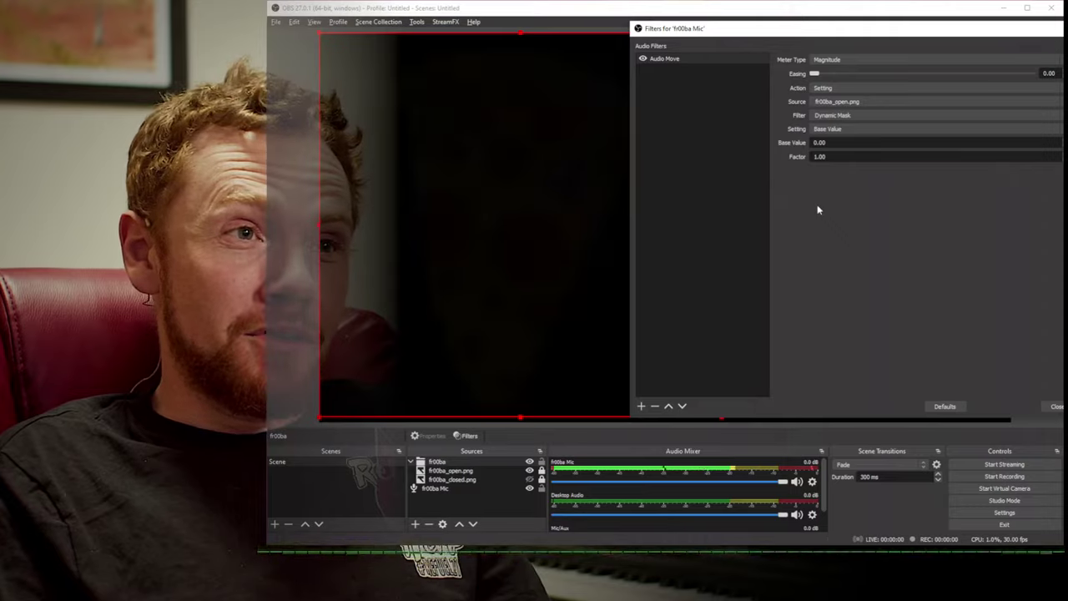
text(0)
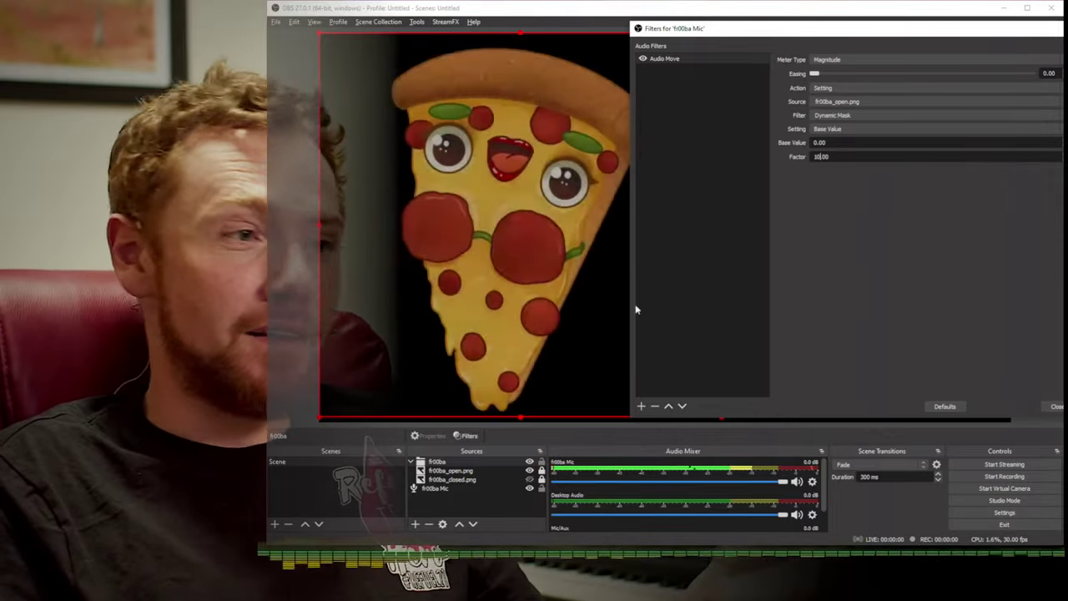
click(543, 480)
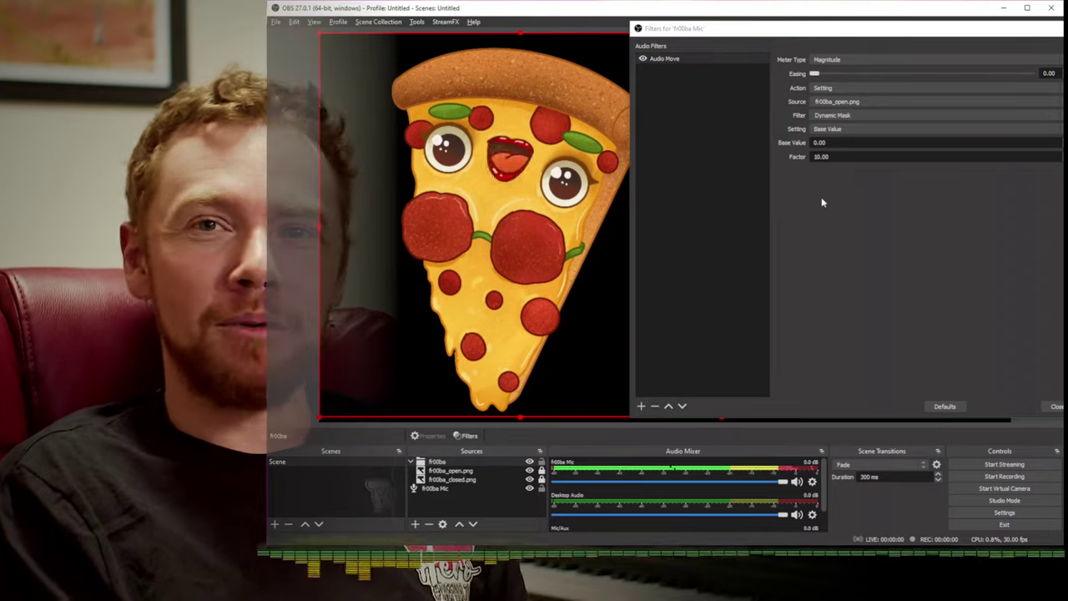
Step: Close the microphone's filters and add a Colour Correction filter to fr00ba_open.png
click(1053, 406)
right_click(468, 472)
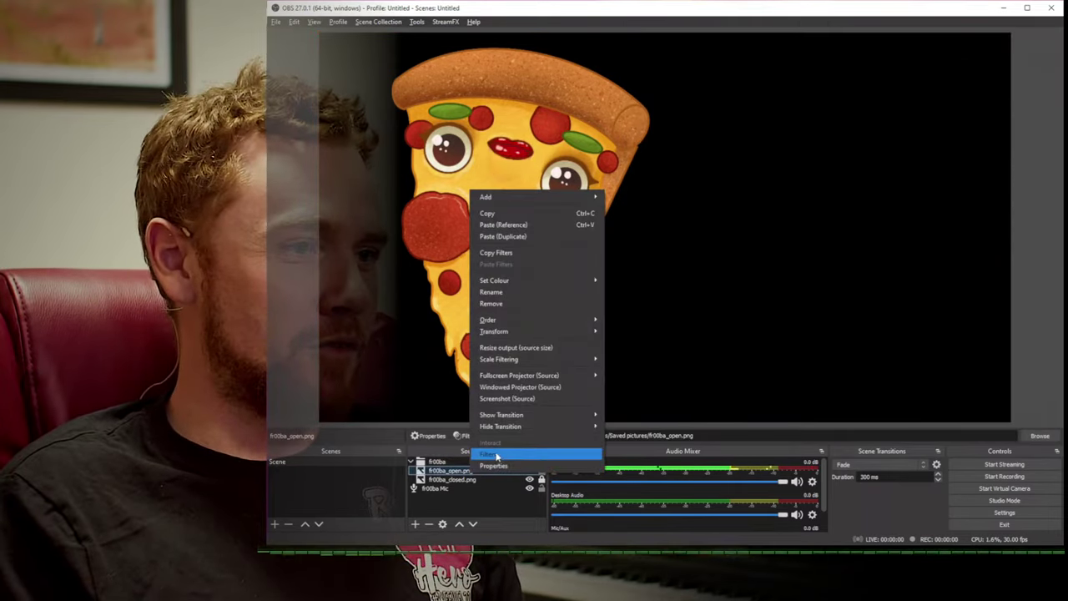
click(501, 456)
click(451, 459)
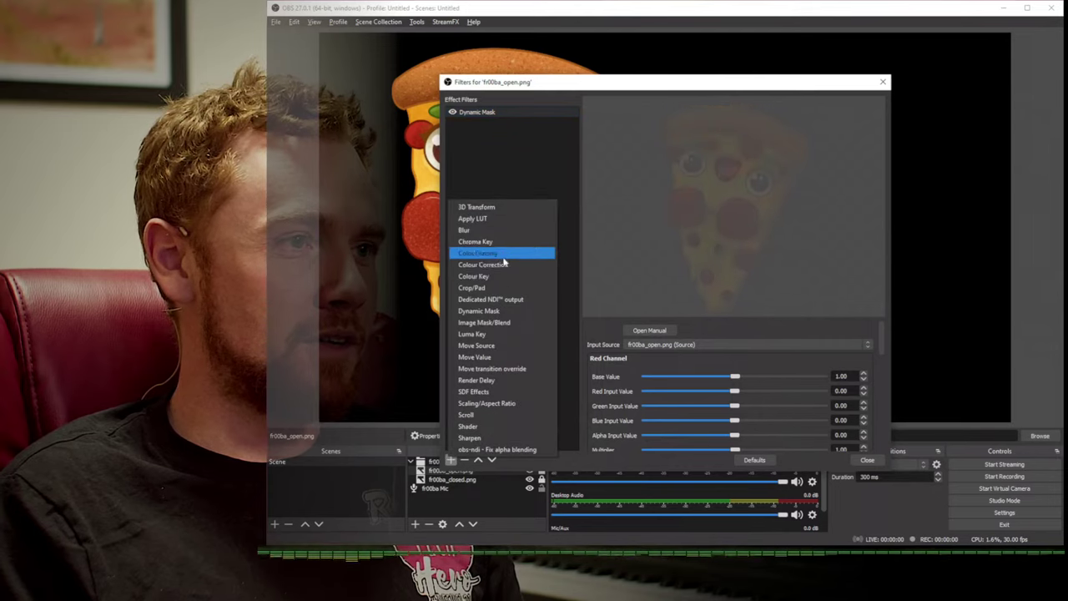
click(510, 248)
click(644, 294)
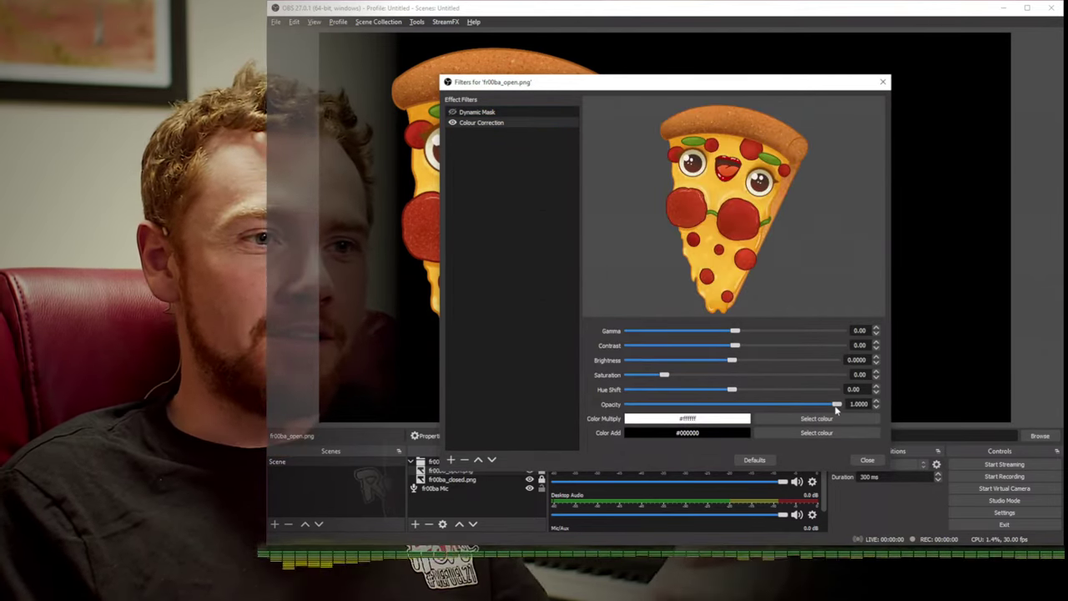
Step: Try the Colour Correction opacity and a brightness of 0.9490, and remove the Colour Correction filter
drag(836, 409, 876, 405)
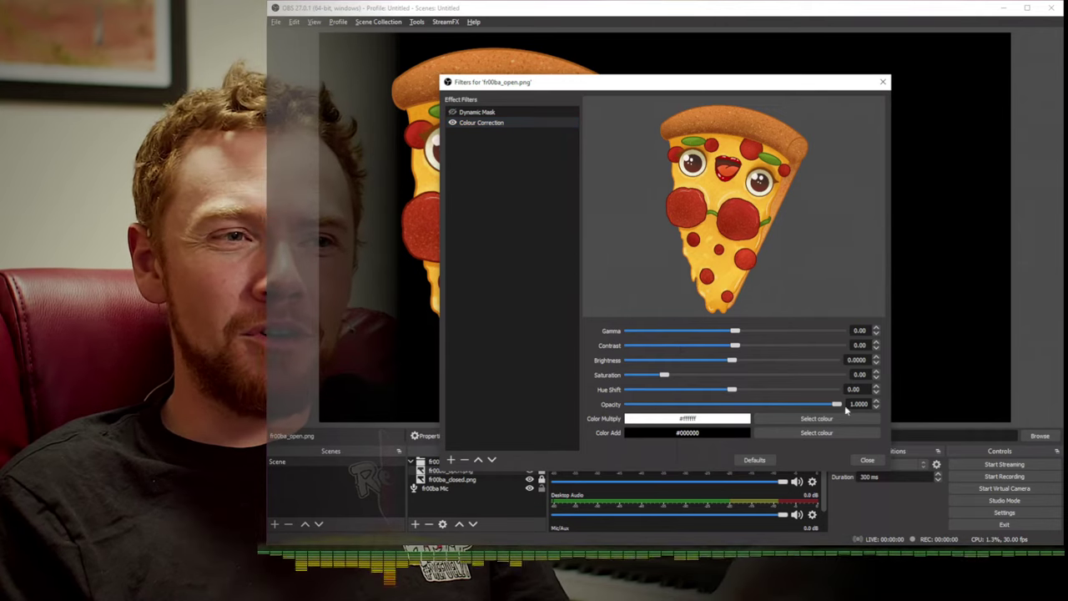
drag(732, 364, 829, 359)
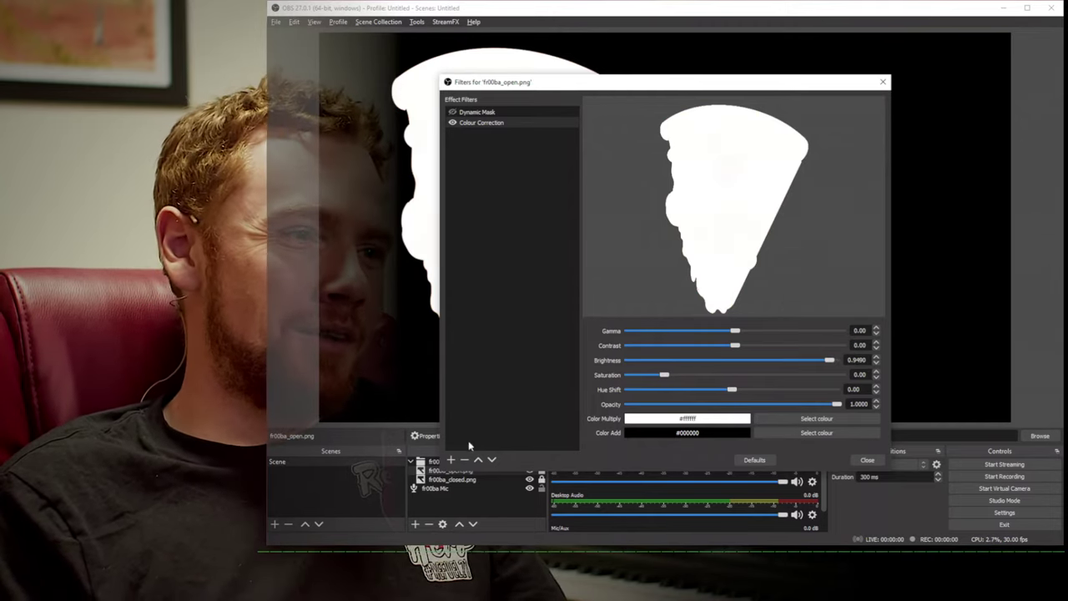
click(464, 459)
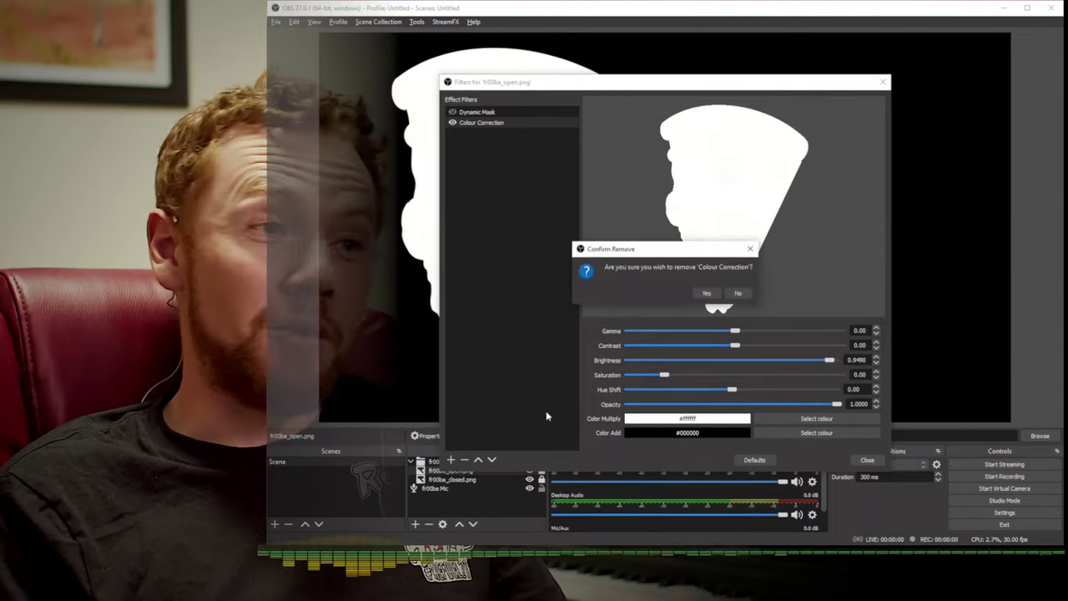
click(705, 292)
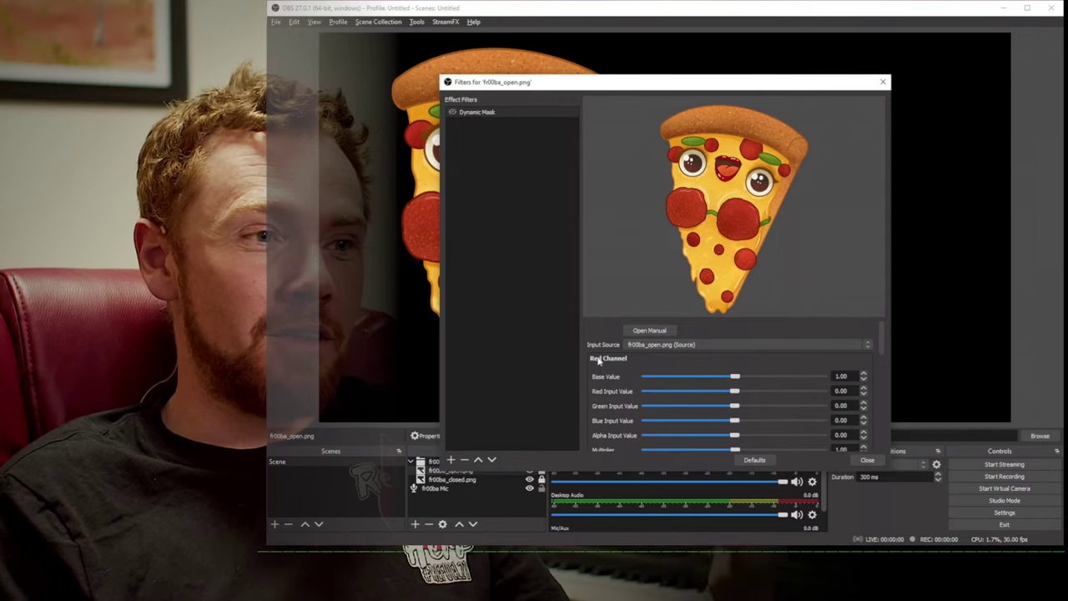
Step: Turn the Dynamic Mask filter of fr00ba_open.png back on and check its Alpha Channel base value
click(453, 112)
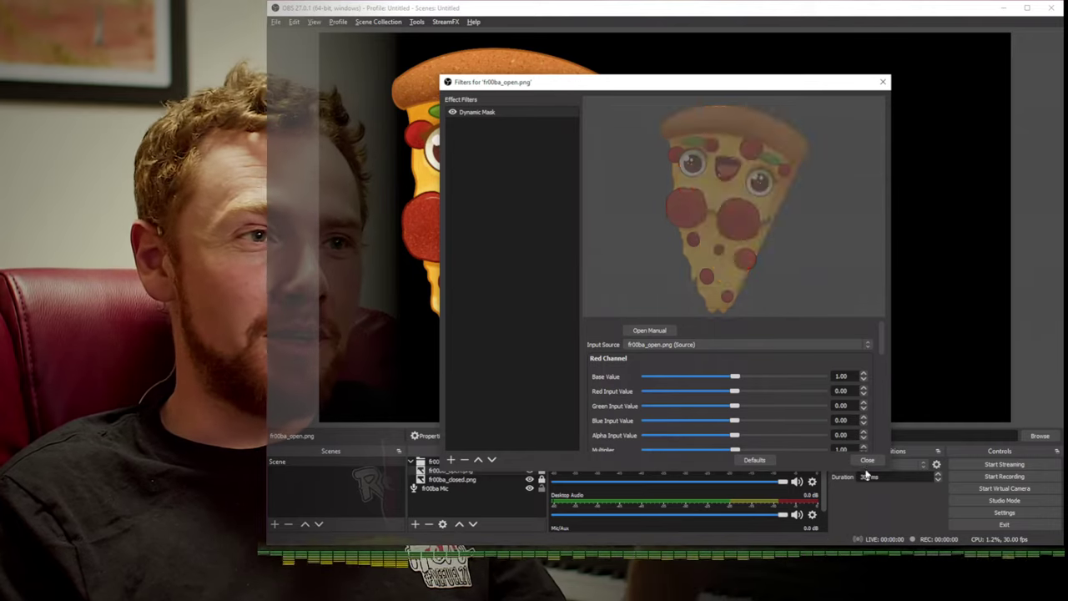
drag(880, 350, 884, 449)
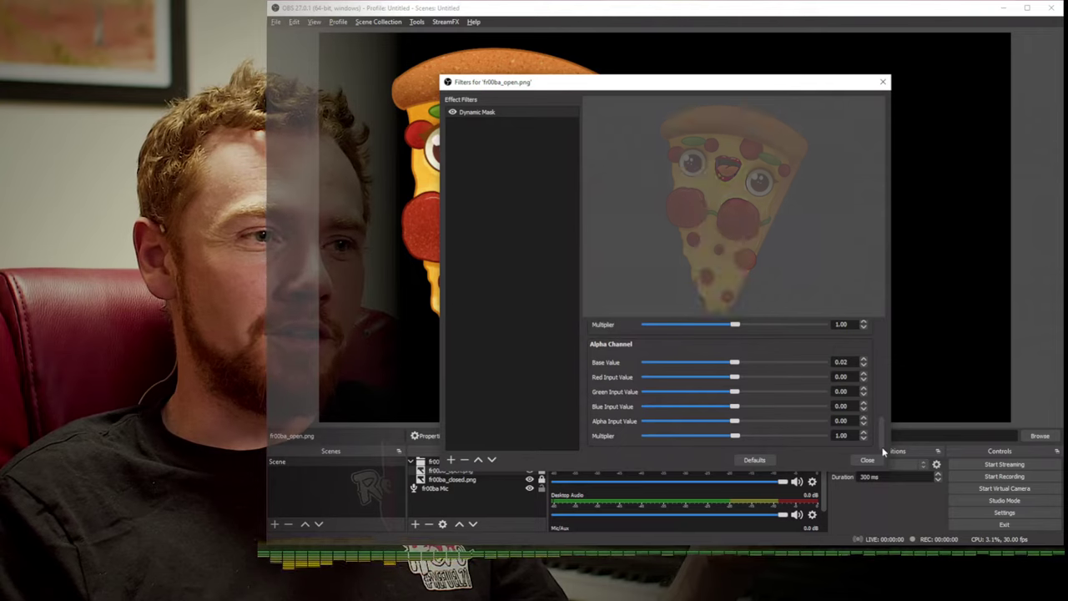
click(868, 460)
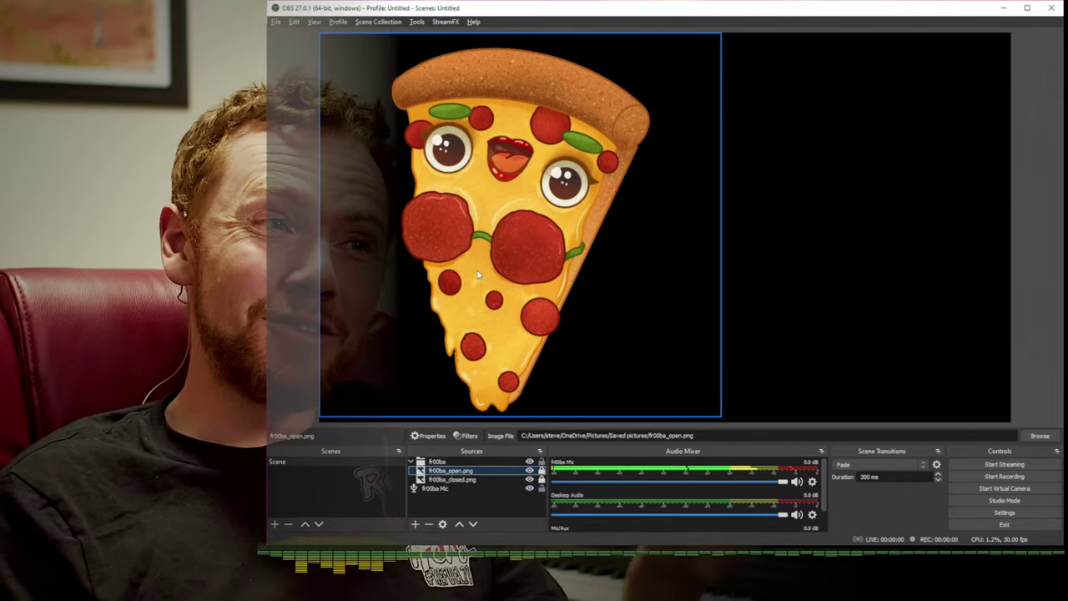
Step: Add an Expander filter with its default name to the fr00ba Mic source
click(448, 489)
click(467, 436)
drag(599, 101, 759, 75)
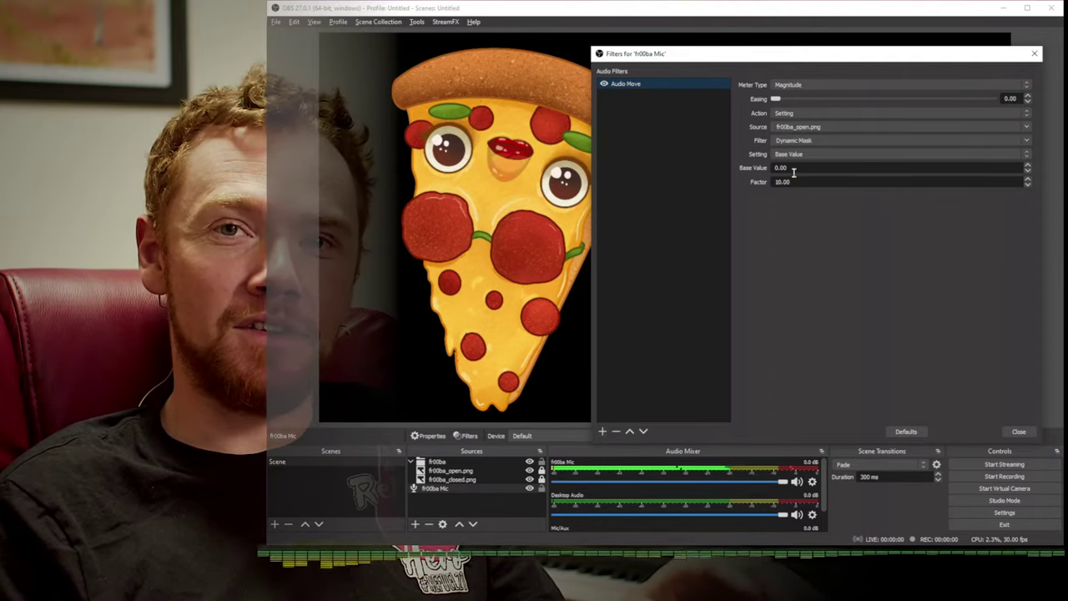
click(602, 433)
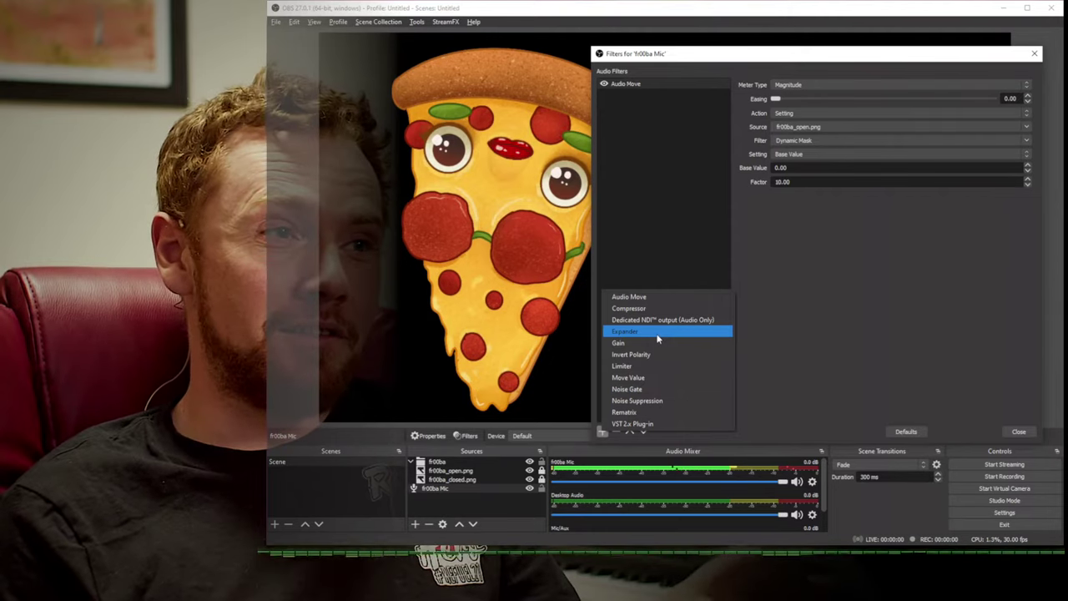
click(655, 332)
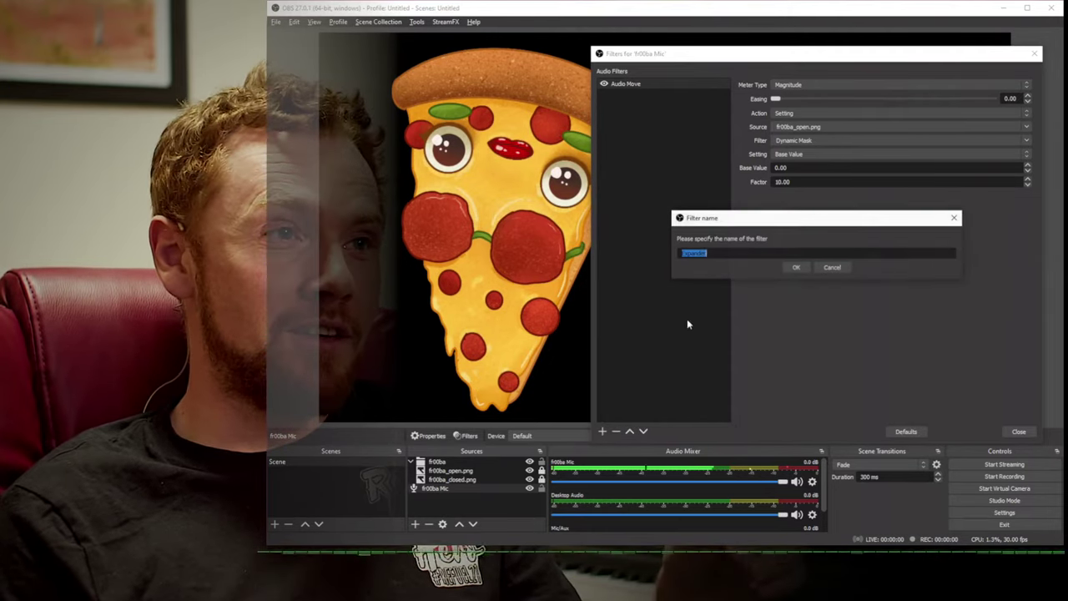
click(798, 268)
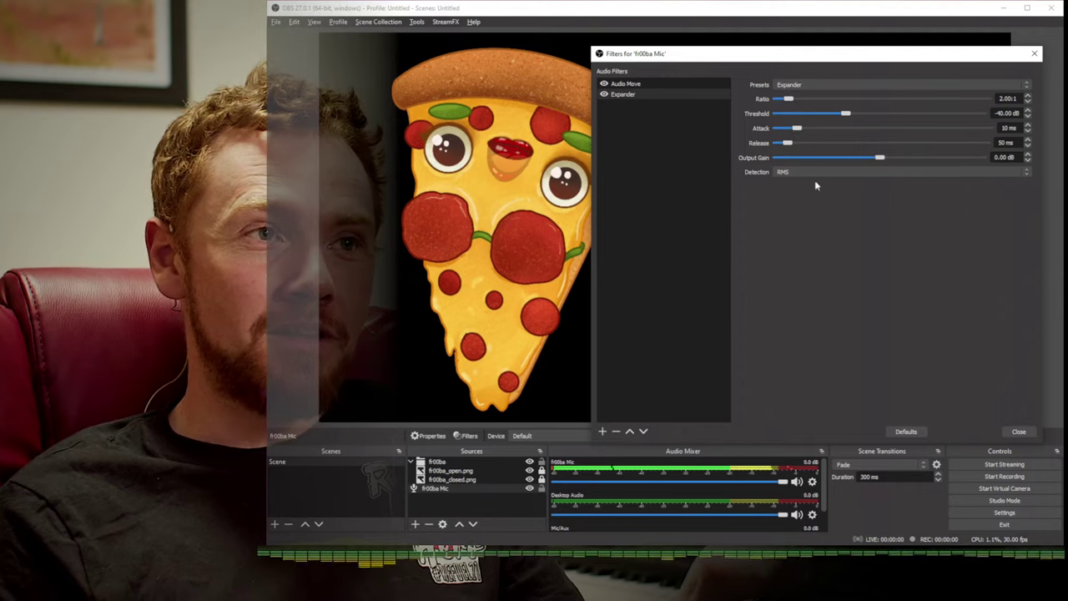
Step: Set the Expander ratio to 14.10:1 and compare the avatar's mouth with the Expander switched off and on
drag(791, 100, 921, 99)
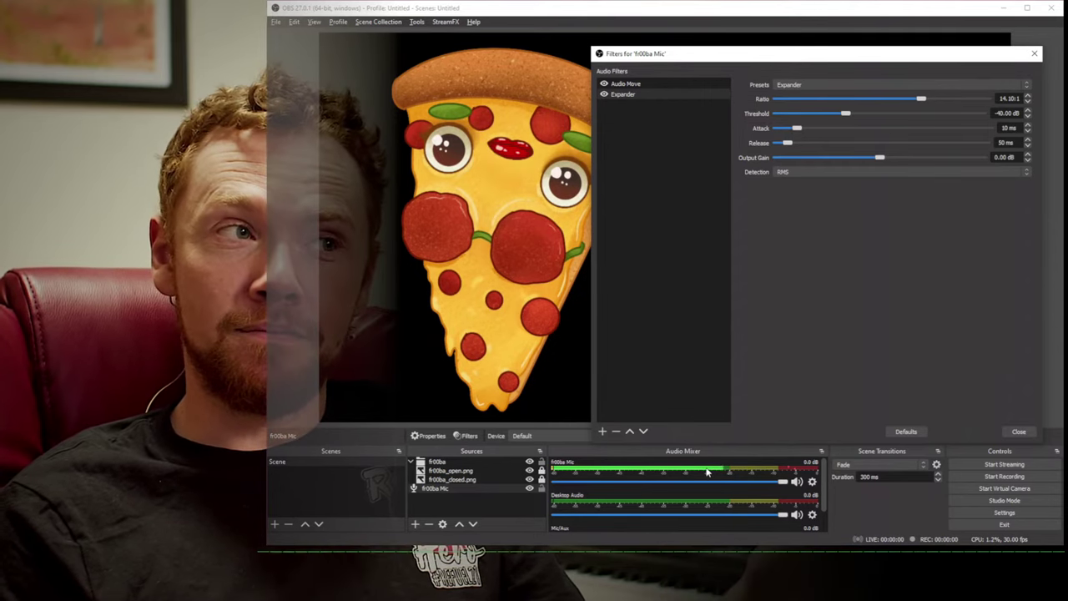
click(604, 94)
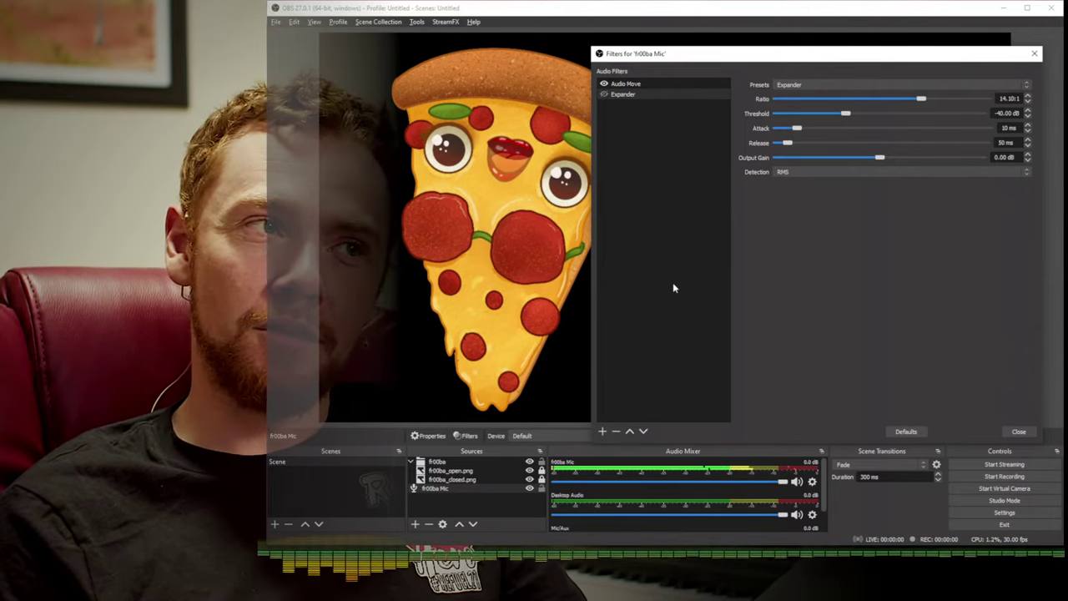
click(519, 174)
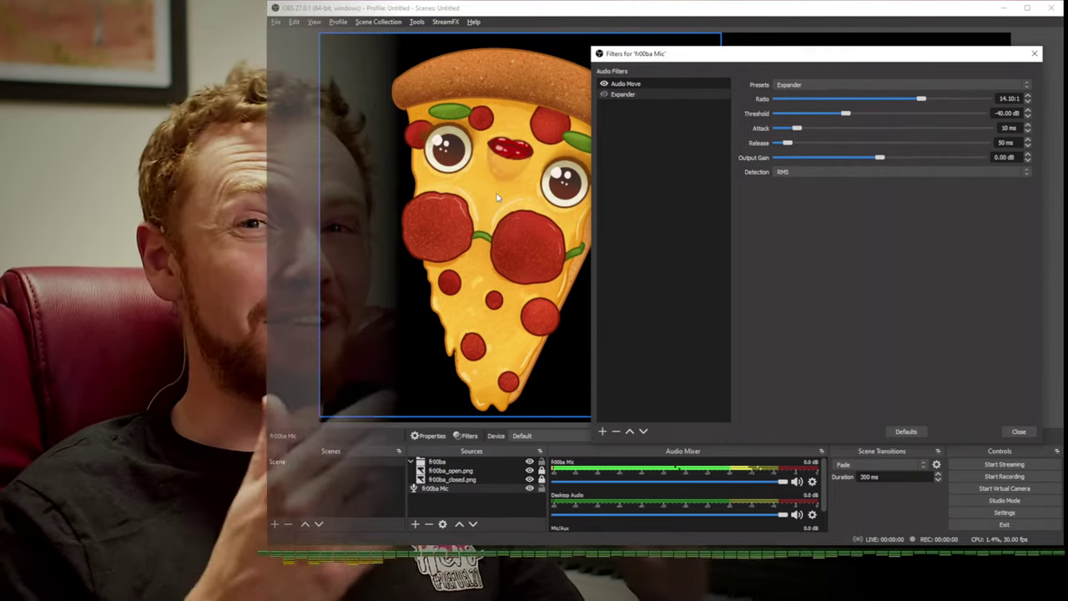
click(618, 97)
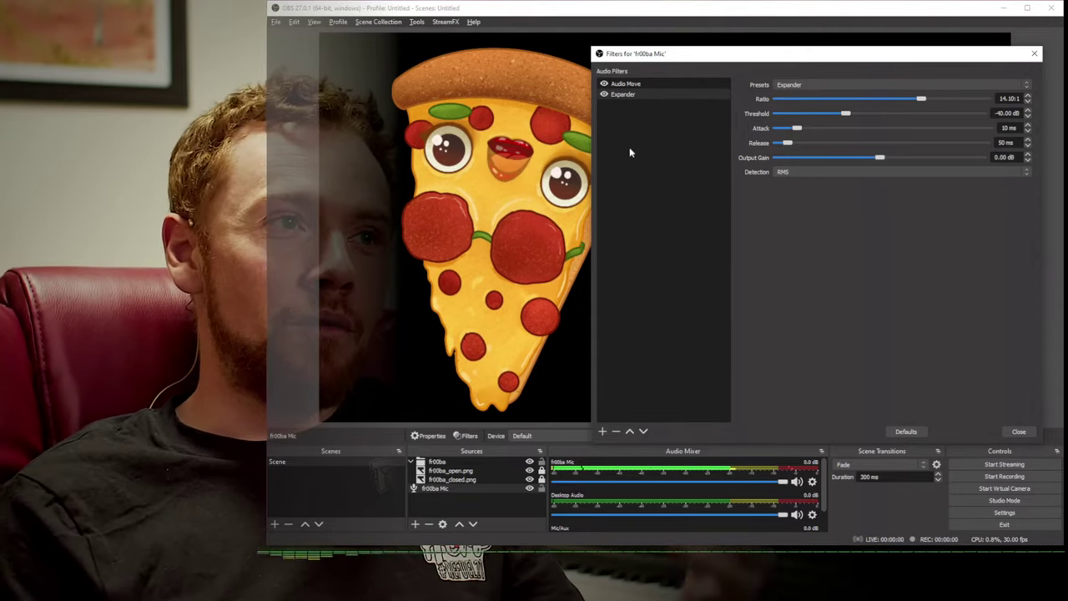
Step: Move the Audio Move filter below the Expander in the fr00ba Mic filter order
click(624, 85)
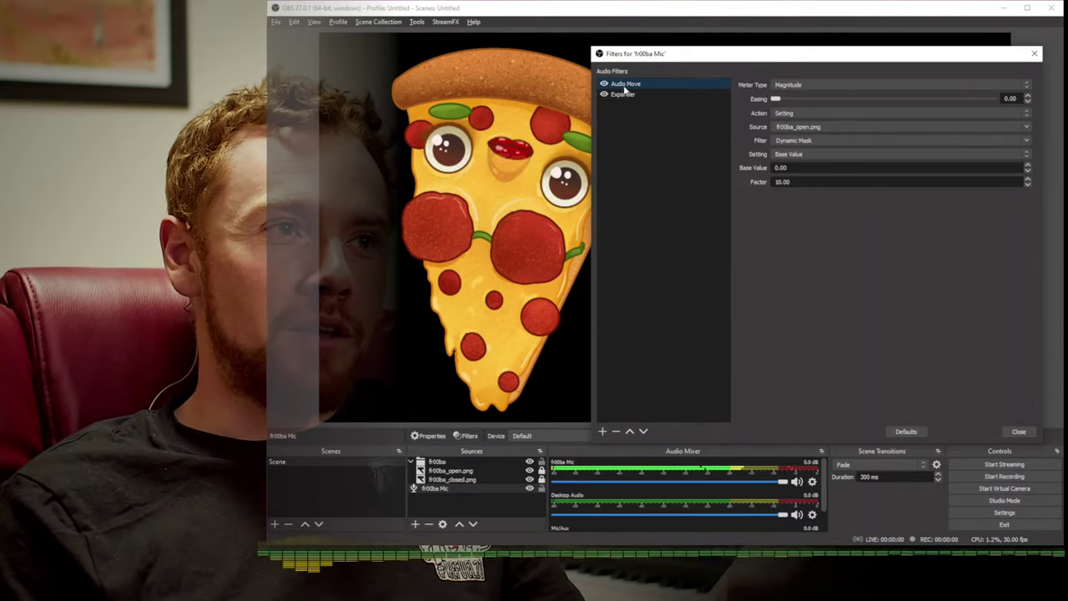
click(643, 432)
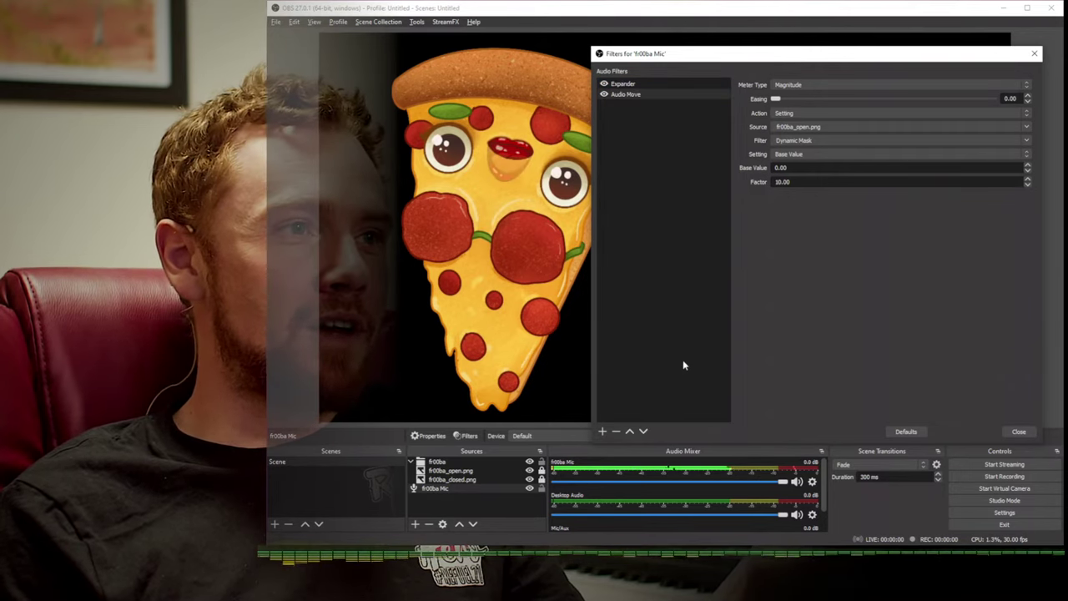
click(791, 86)
click(784, 78)
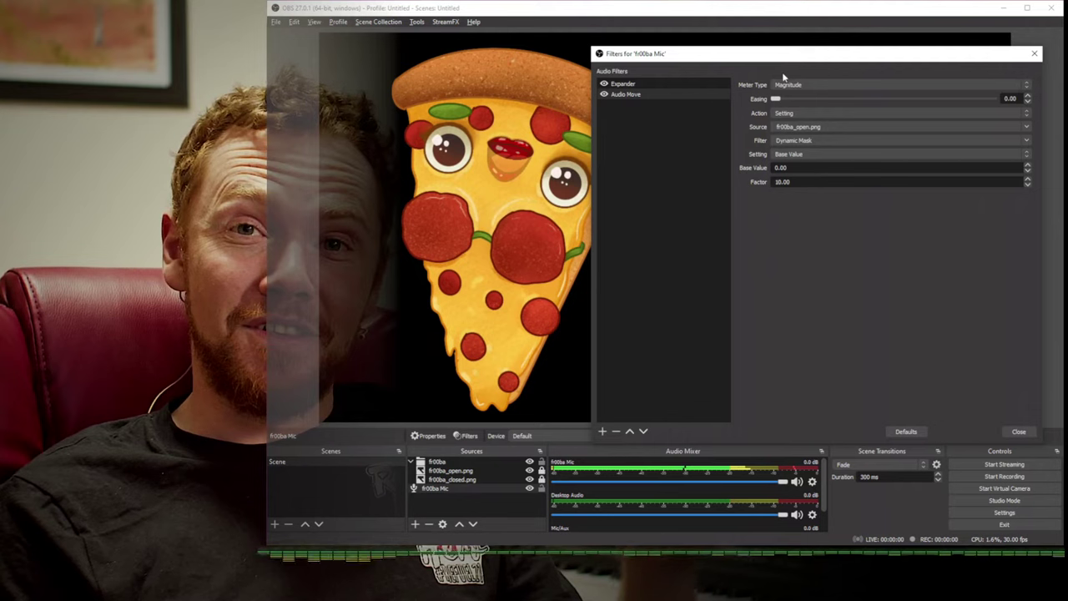
Step: Try the Audio Move meter types Peak Sample, Peak True, Input Peak Sample and Input Peak True in turn
click(797, 84)
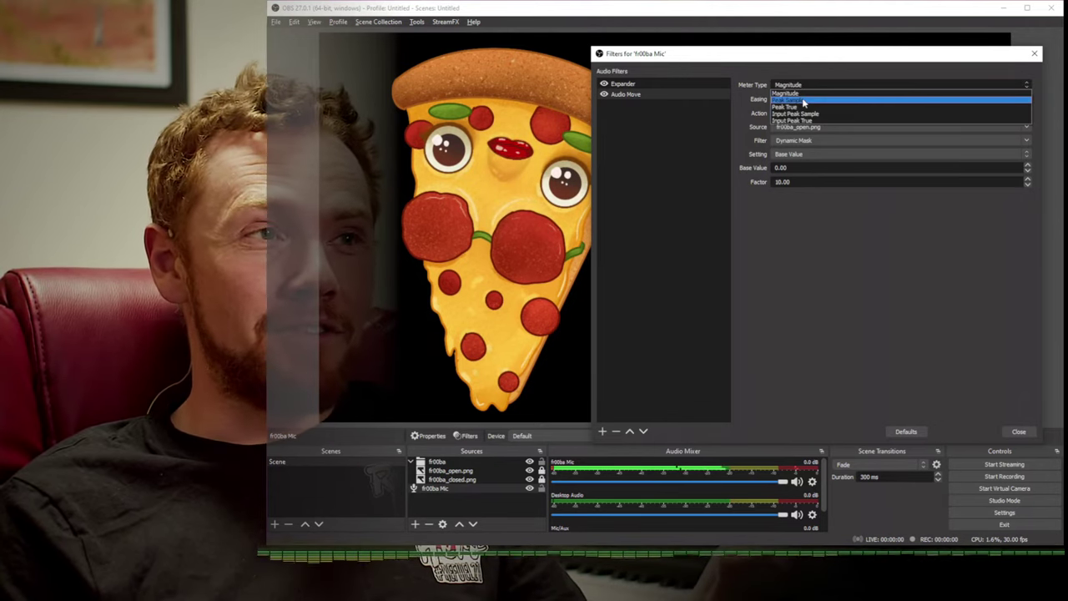
click(802, 100)
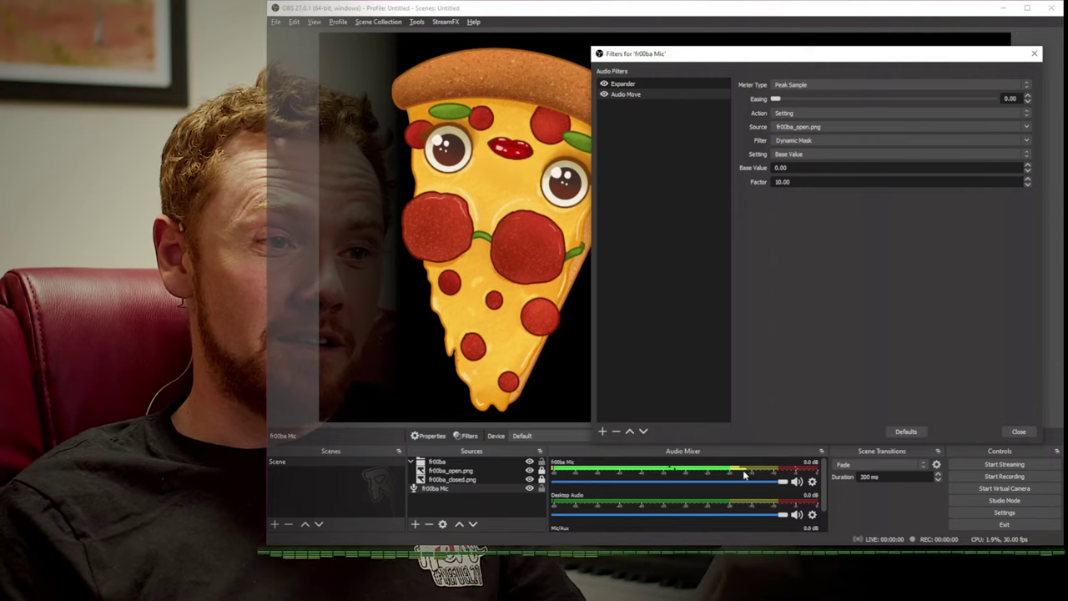
click(830, 84)
click(827, 111)
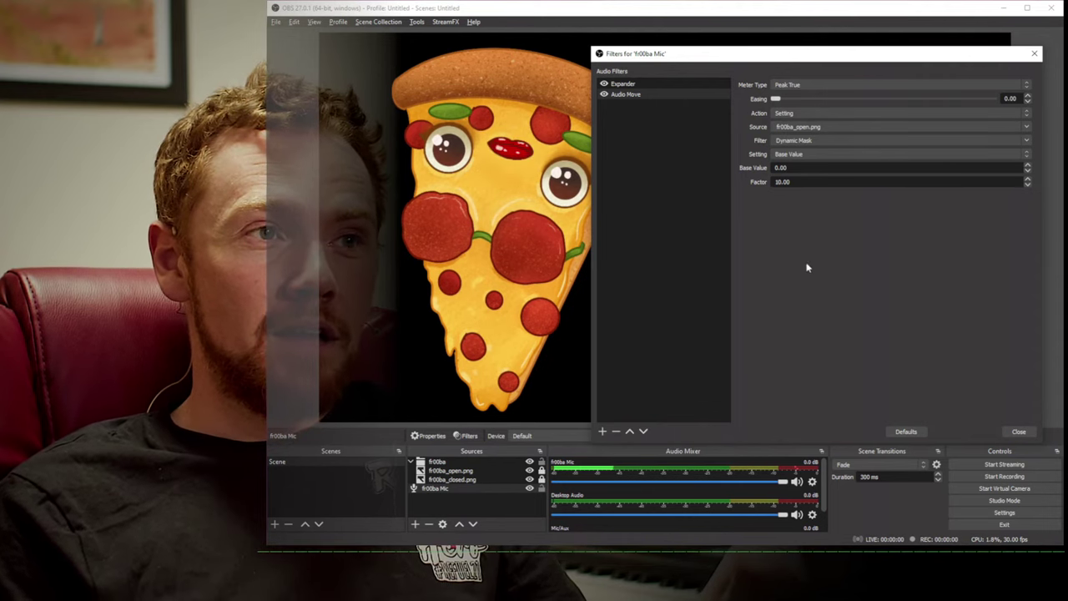
click(807, 85)
click(810, 113)
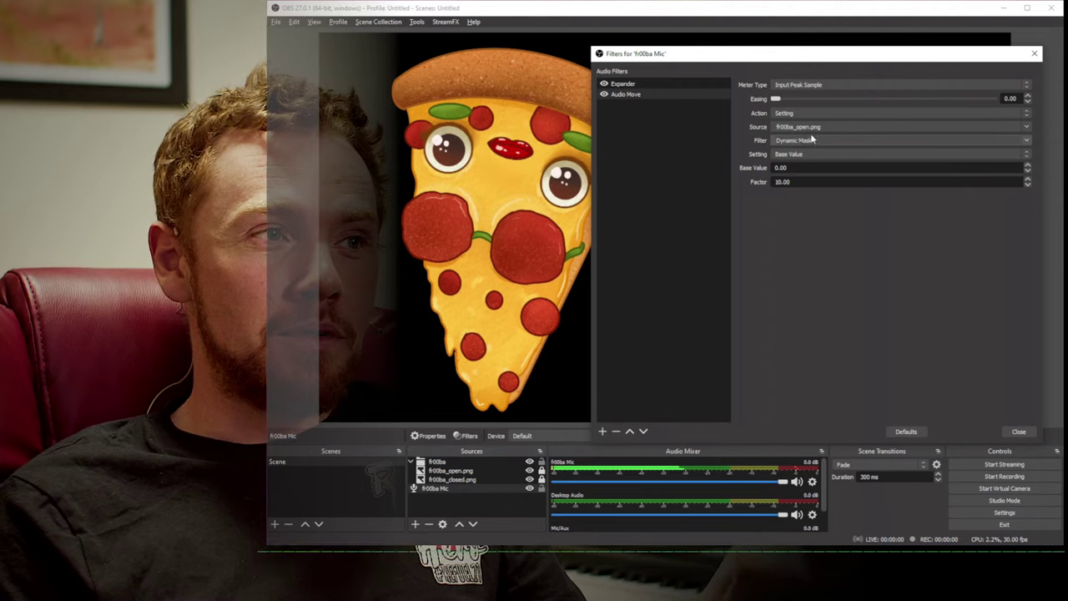
click(810, 85)
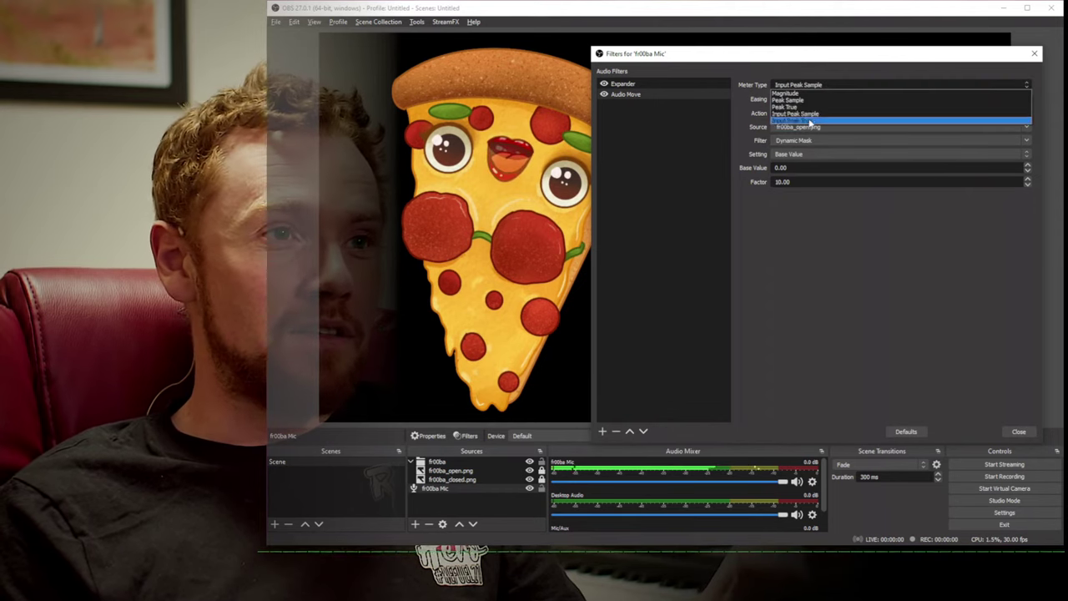
click(810, 121)
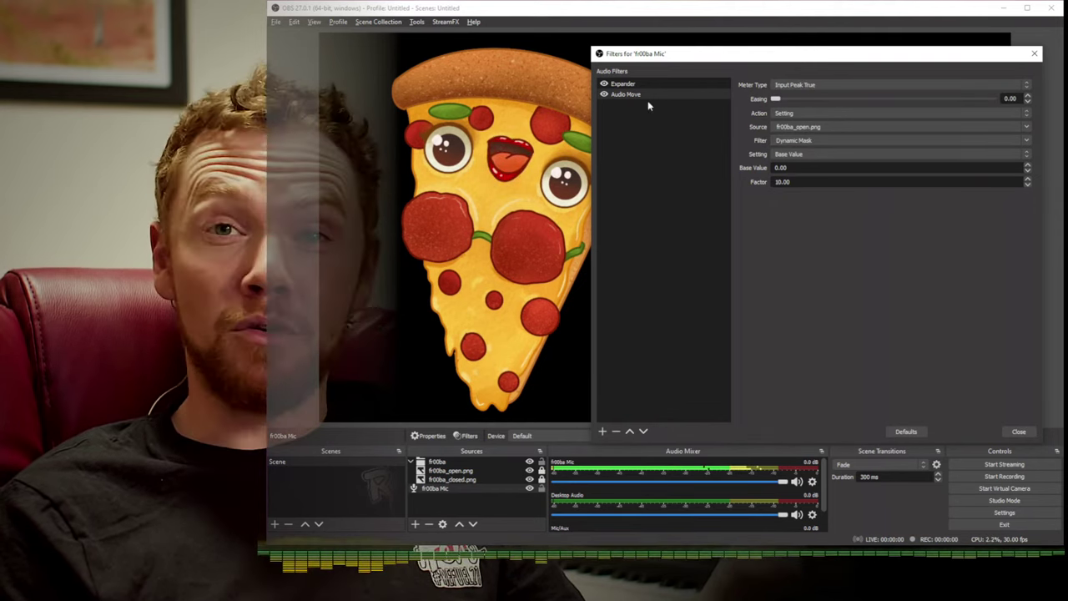
Step: Set the Audio Move meter type to Peak Sample and test it with the Expander off and on again
click(814, 85)
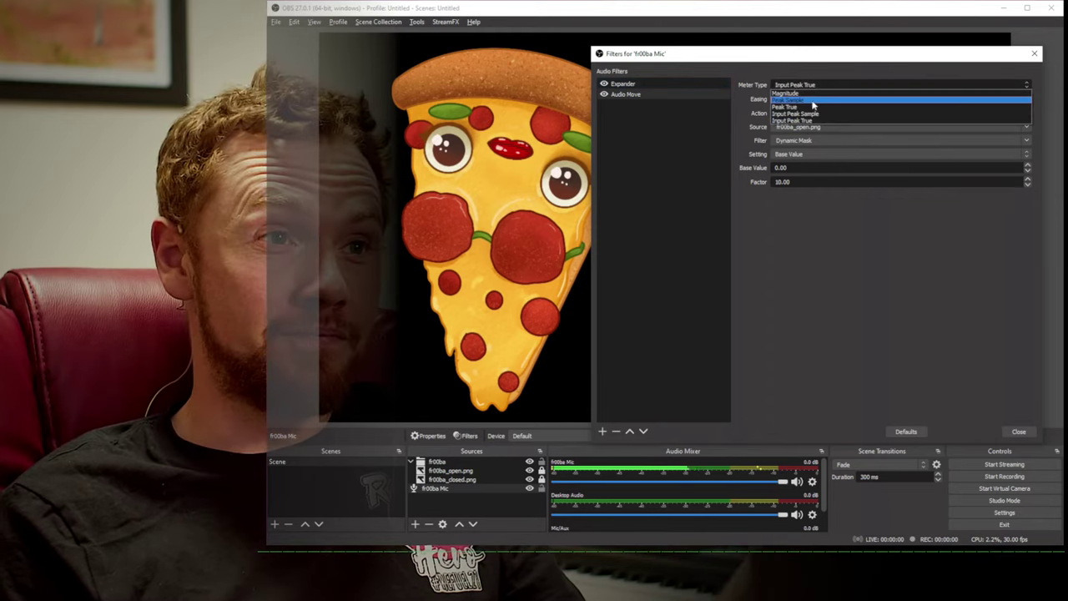
click(814, 101)
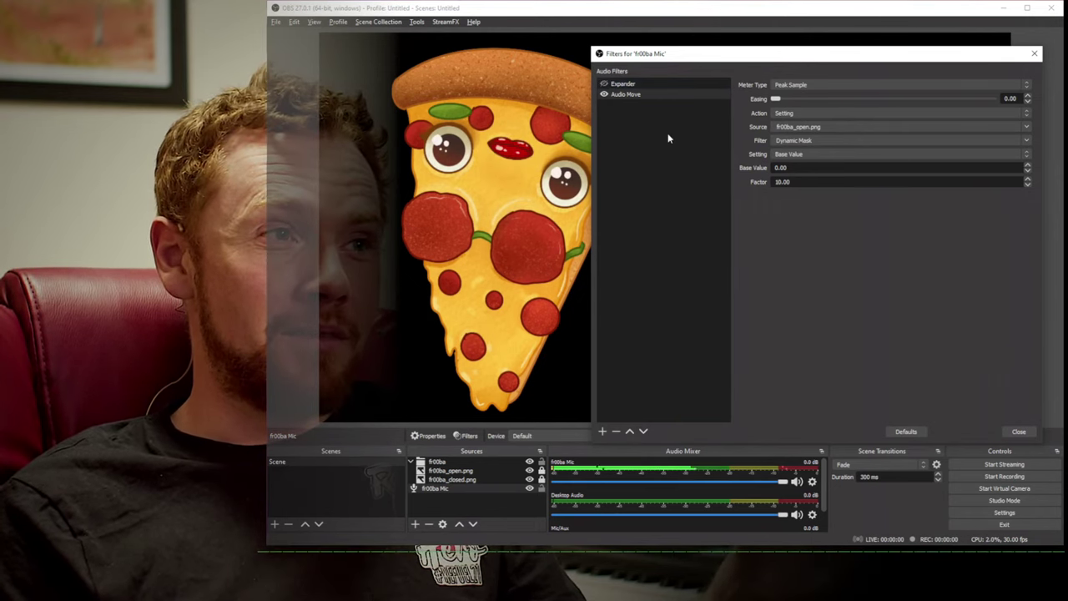
click(605, 83)
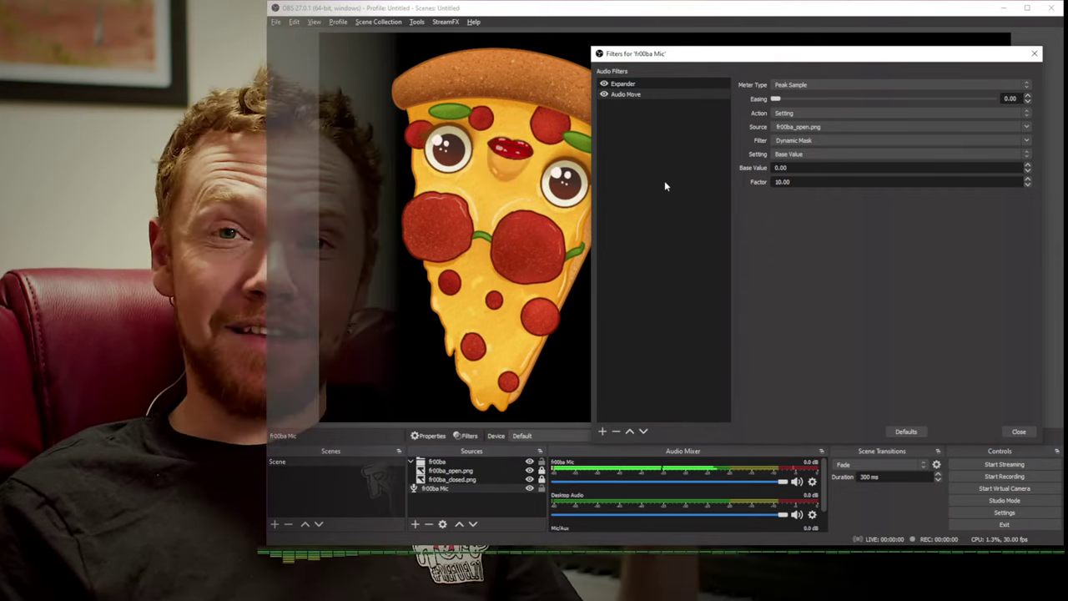
Step: Set the Audio Move factor to 20
click(818, 193)
text(2)
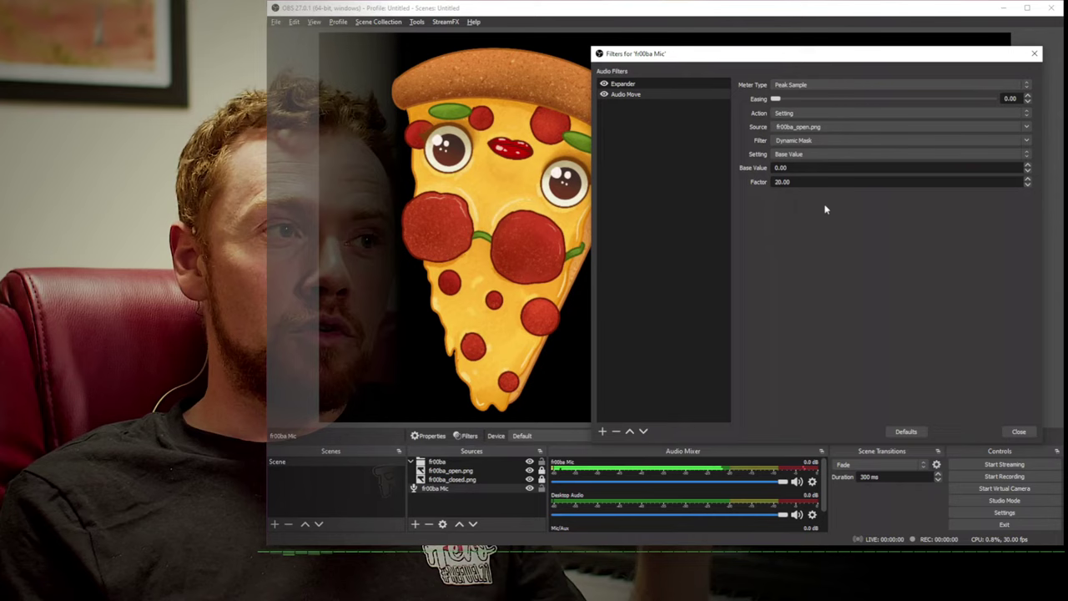
text(3)
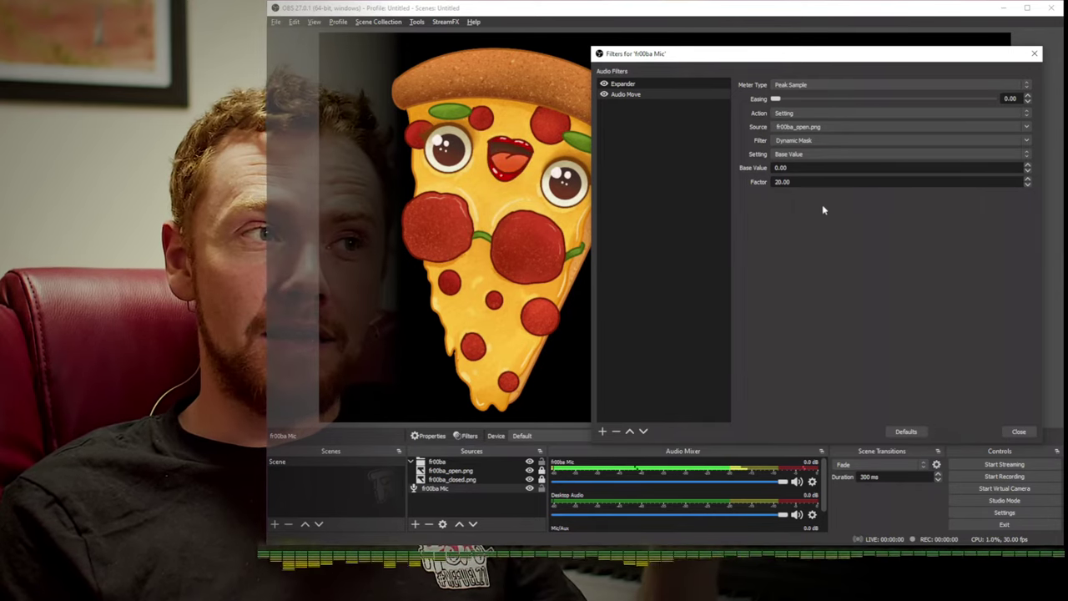
Step: Try an Audio Move base value of -5 and settle on -2
click(776, 168)
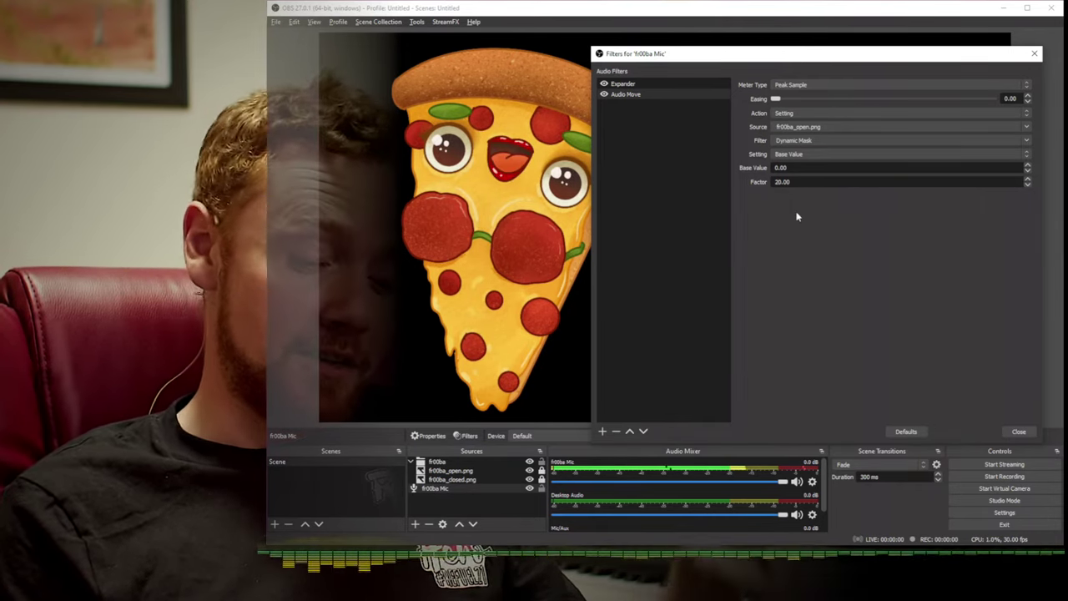
text(5)
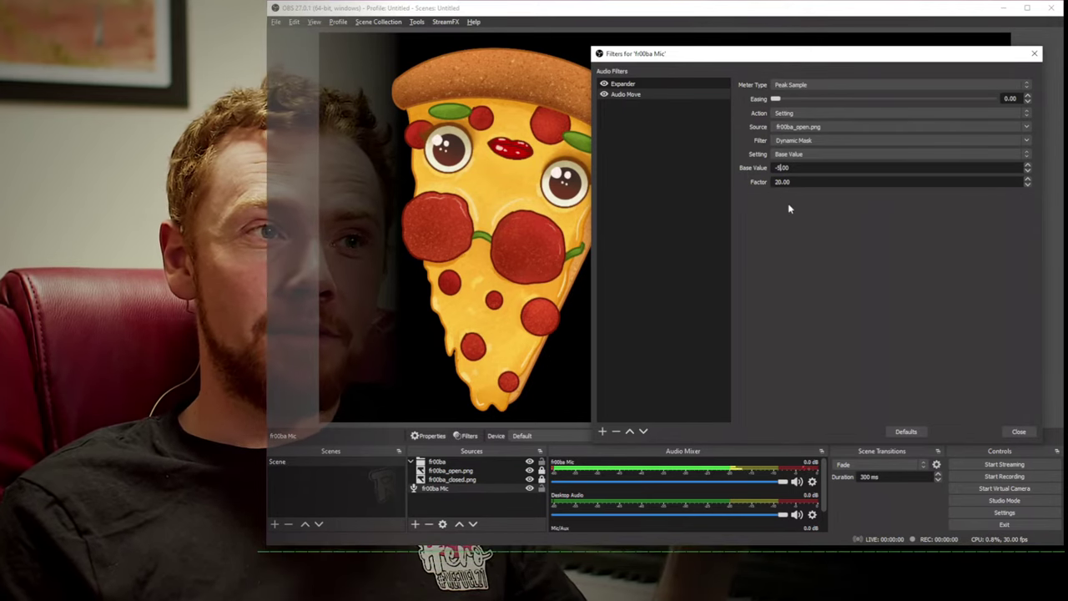
text(2)
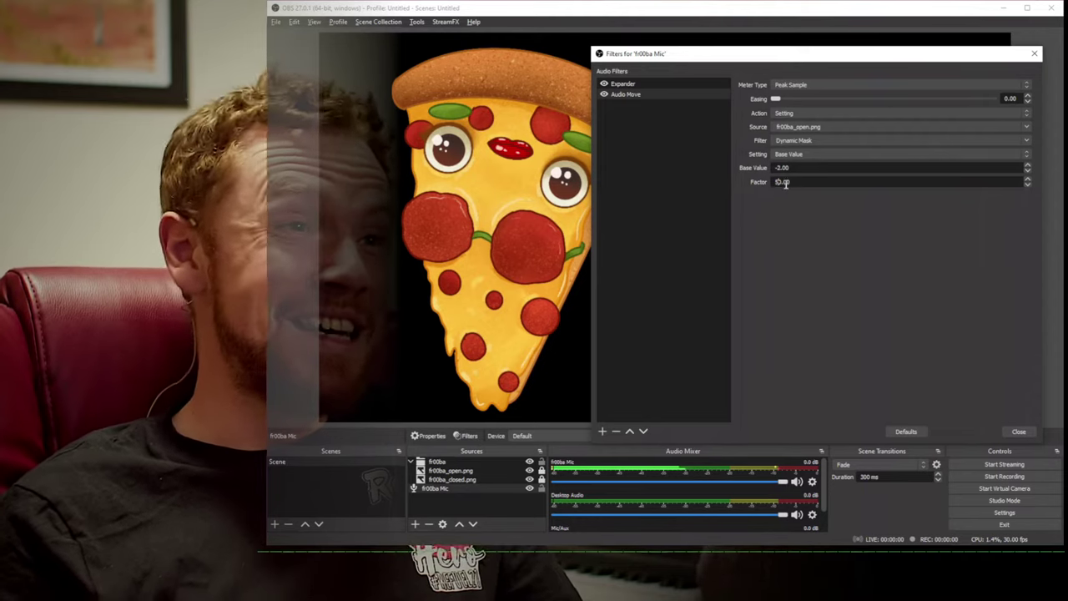
Step: Try the Magnitude meter type for the Audio Move filter and settle on Peak True
click(809, 85)
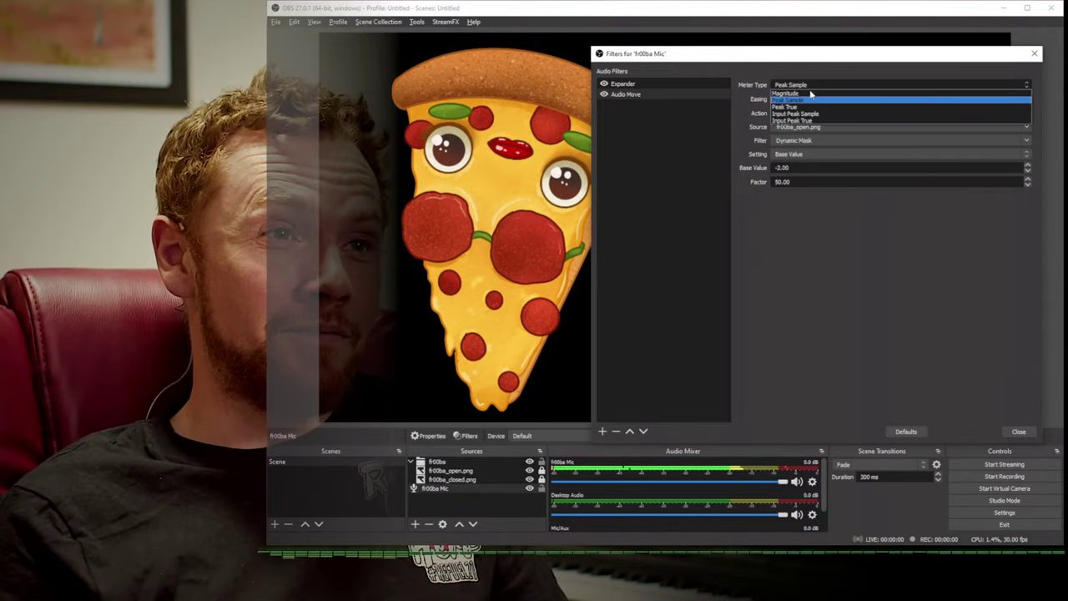
click(810, 93)
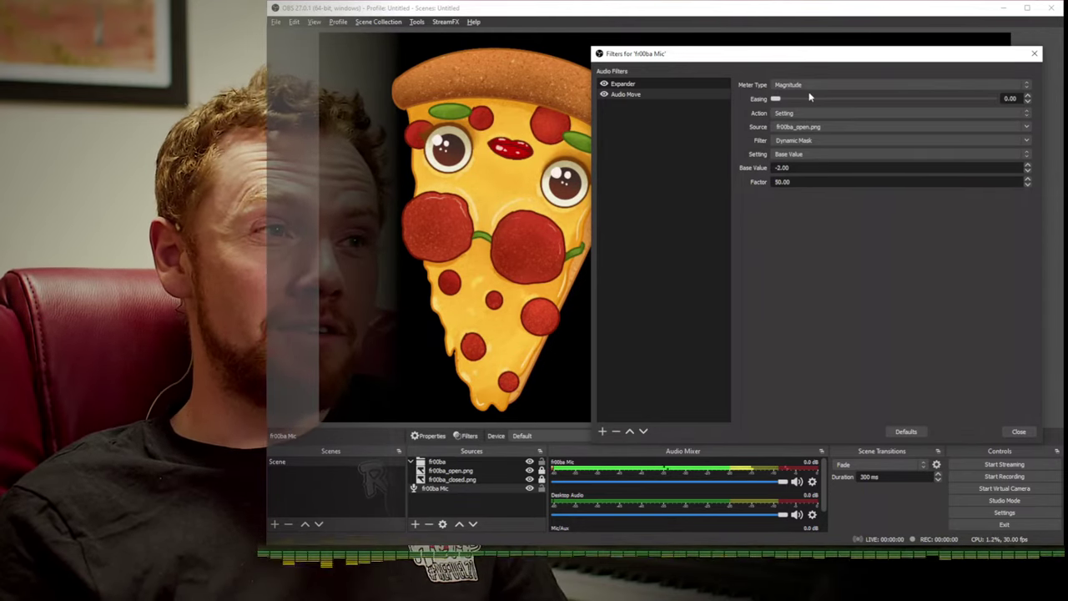
click(809, 84)
click(809, 110)
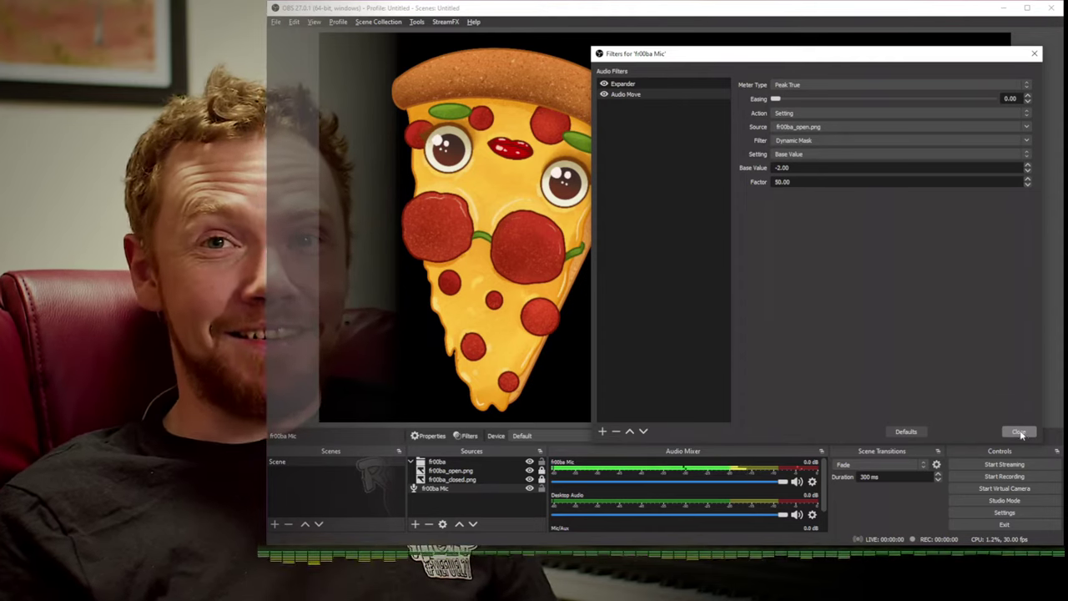
Step: Add a second Audio Move filter to the microphone with the suggested name and disable it
drag(776, 58, 796, 56)
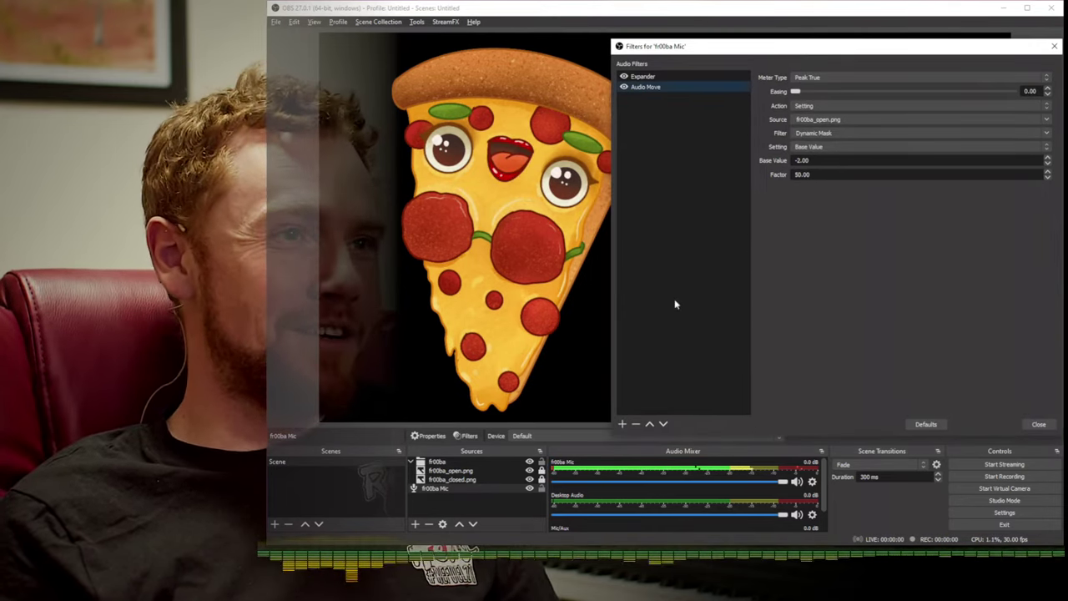
click(483, 463)
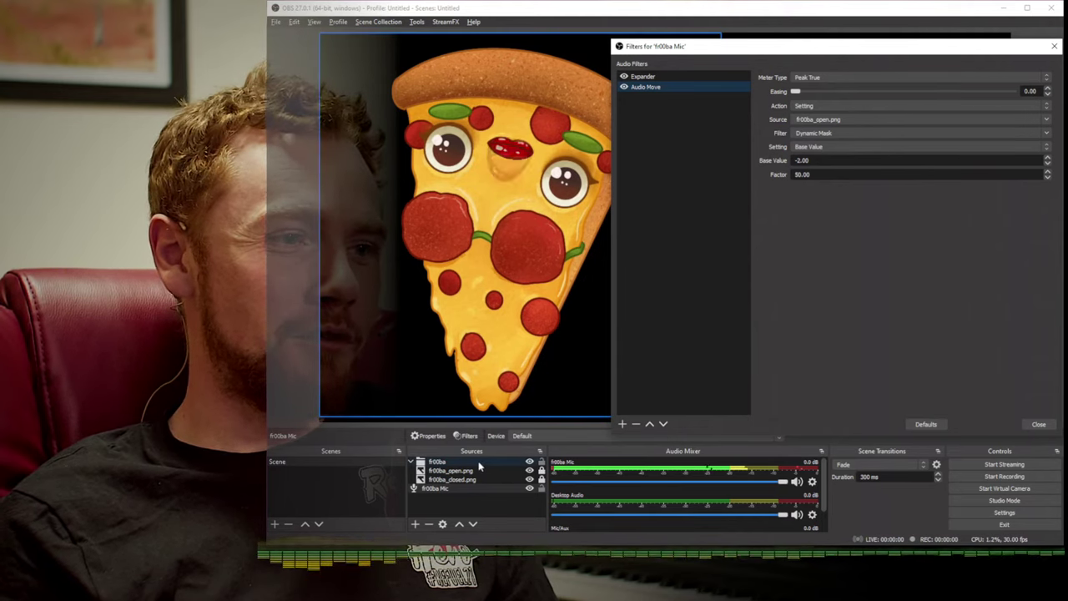
click(622, 424)
click(659, 291)
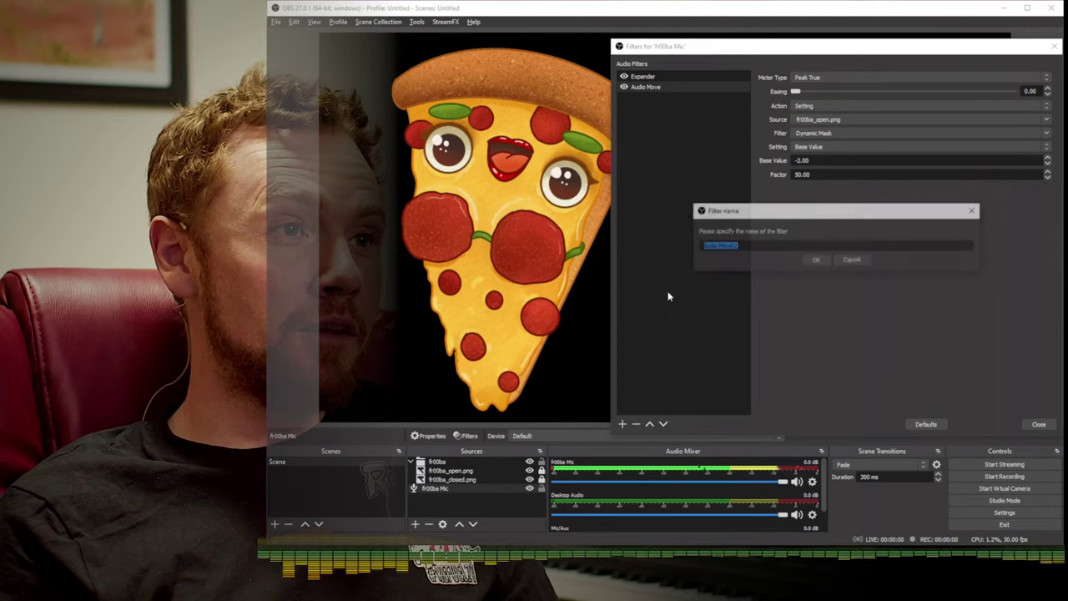
click(815, 258)
click(623, 97)
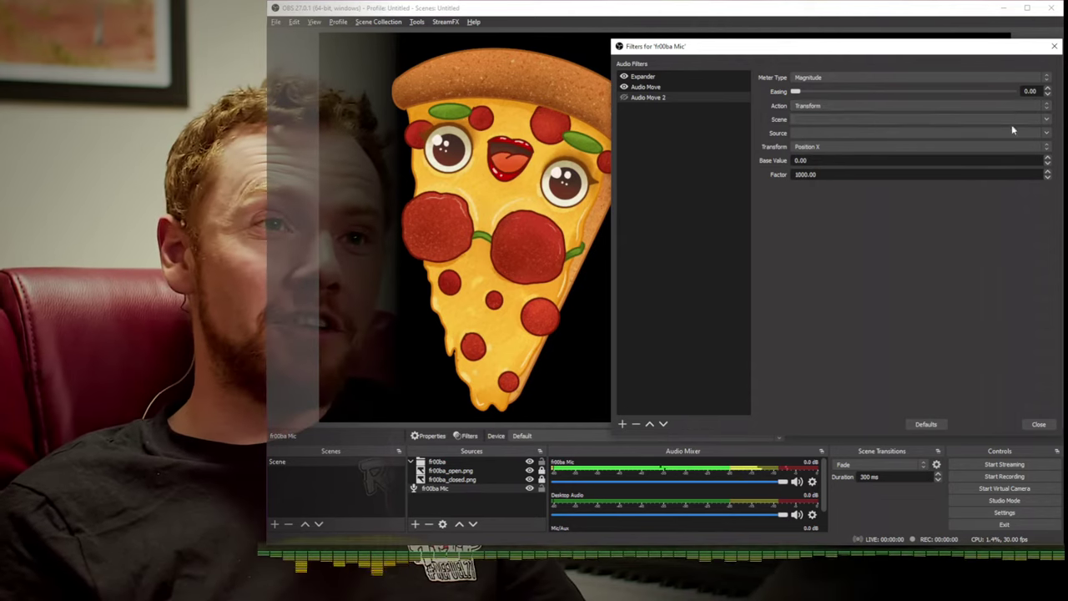
Step: Target the second Audio Move filter at the fr00ba group in Scene, comparing its settings with the first Audio Move
click(1039, 120)
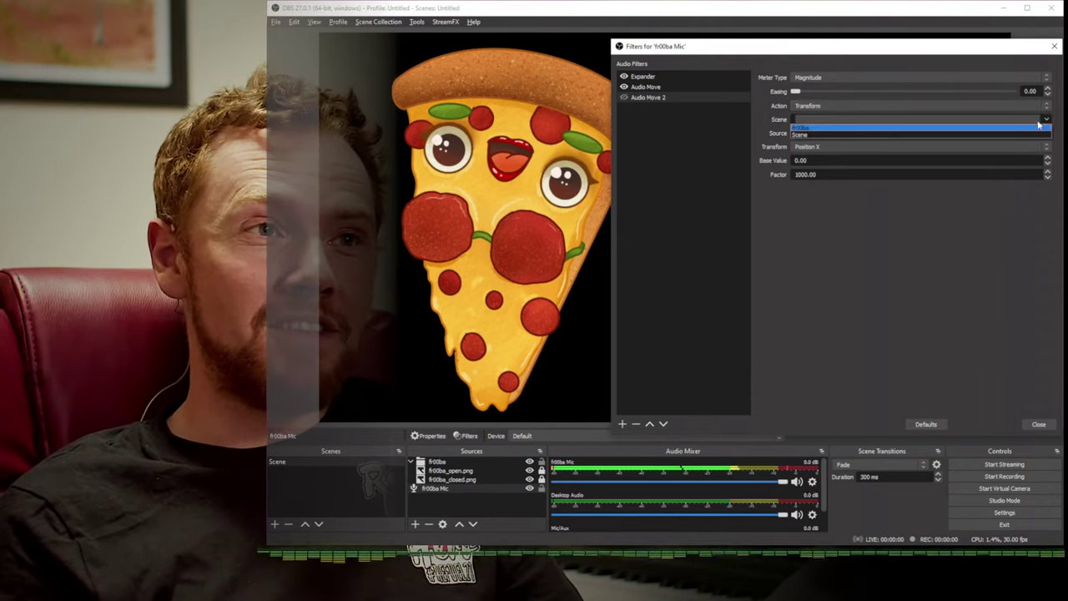
click(985, 134)
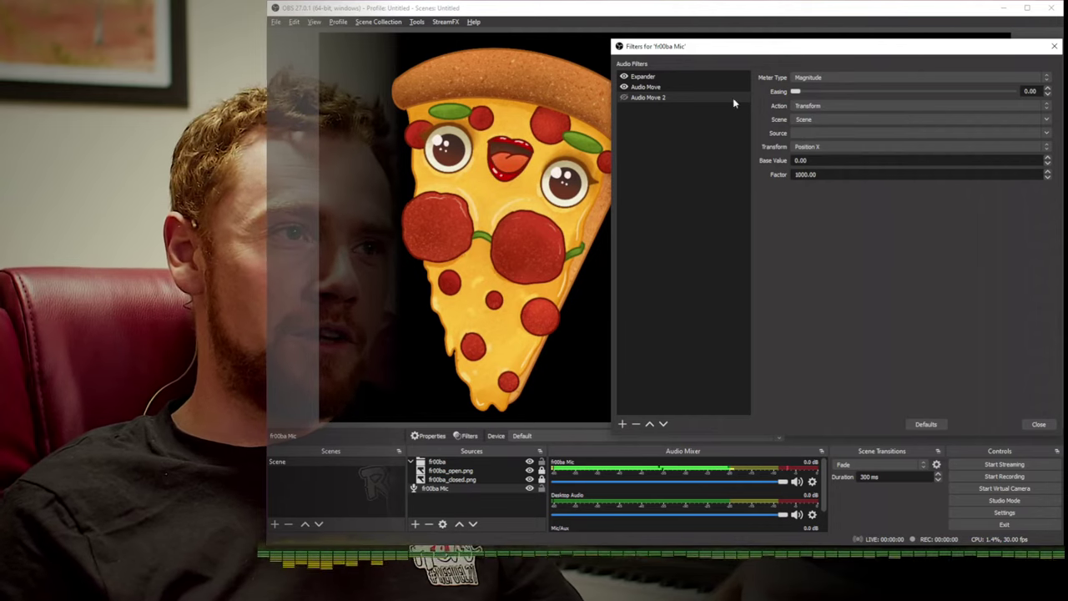
click(719, 89)
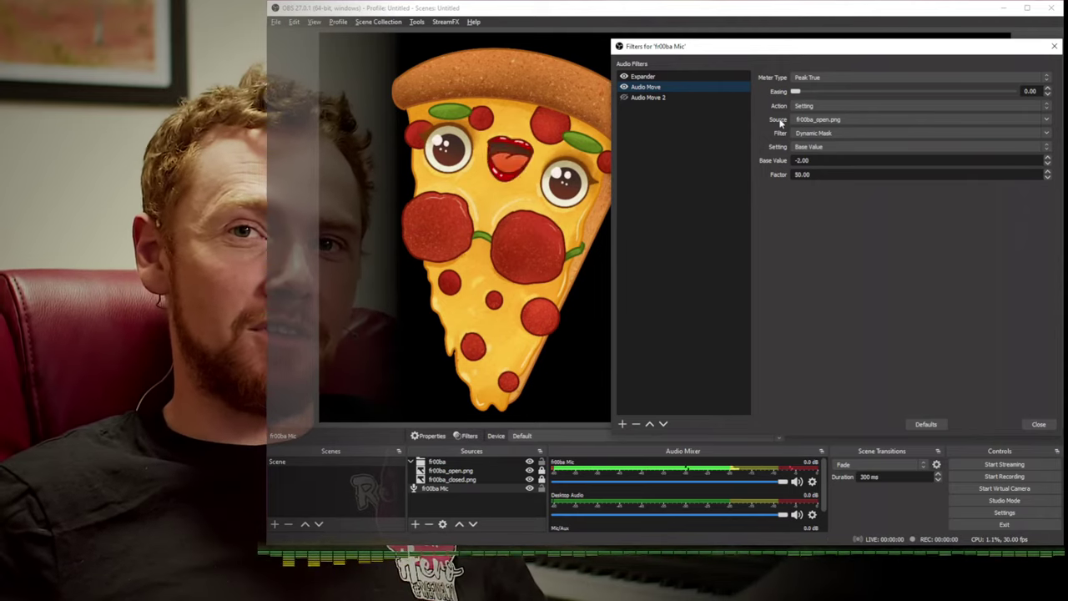
click(689, 98)
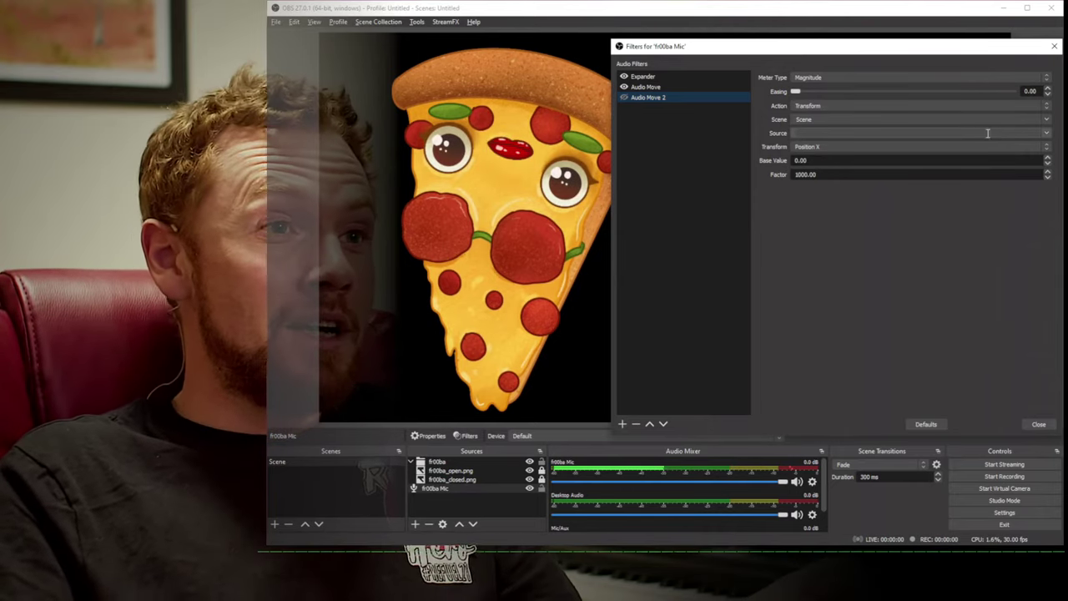
click(1049, 136)
click(811, 148)
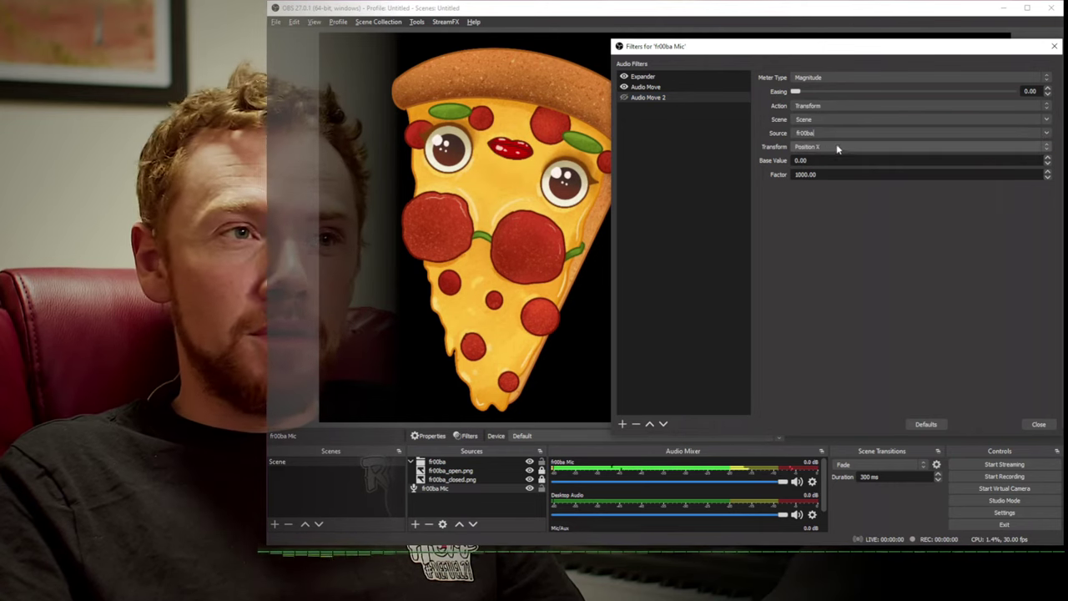
click(1049, 120)
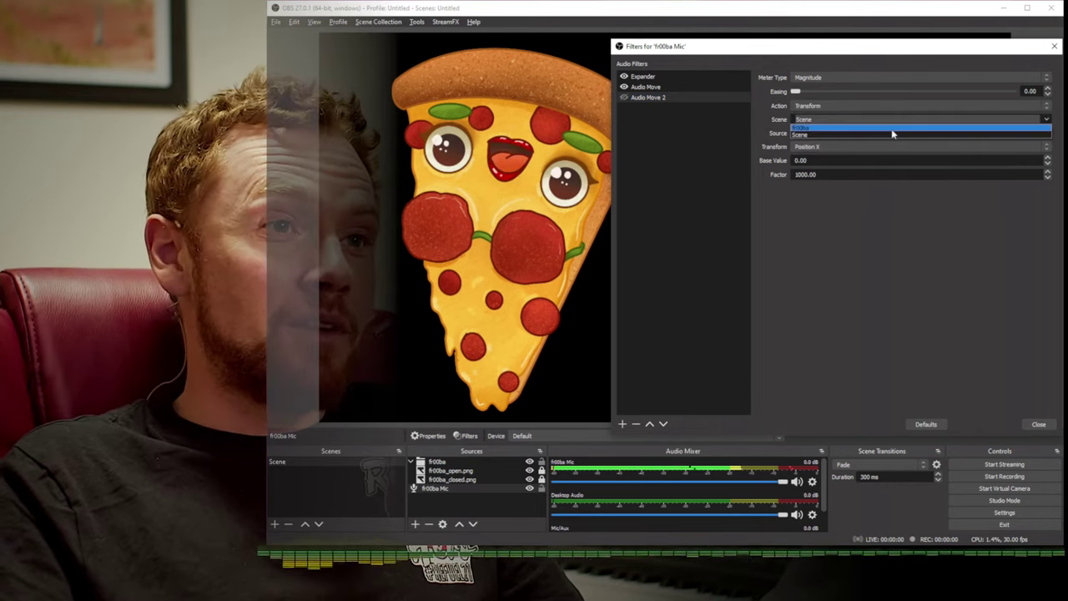
click(805, 135)
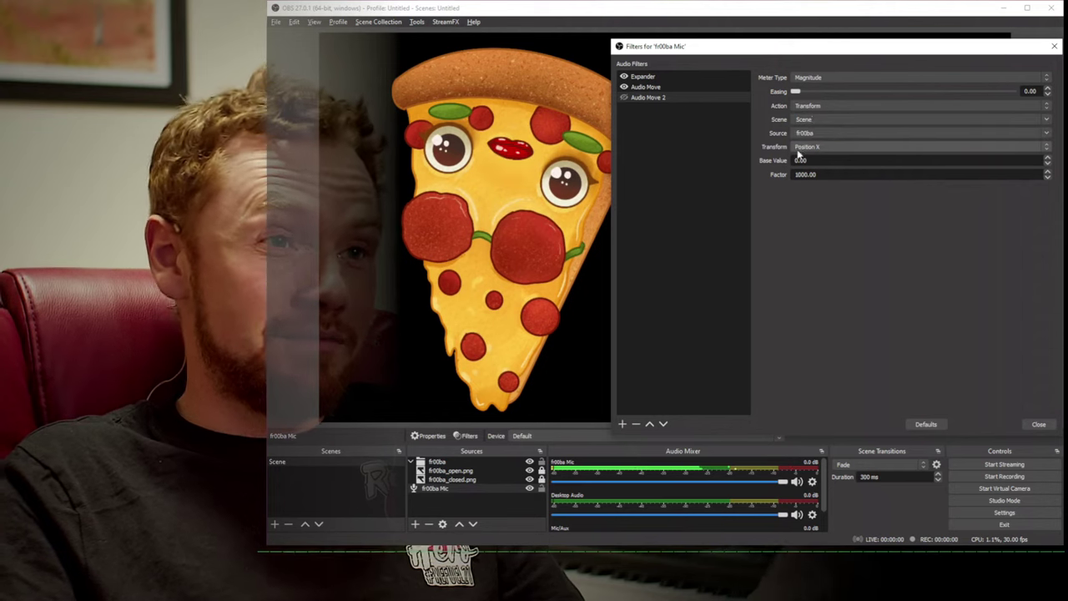
Step: Make the second Audio Move drive the group's Scale with a base value of 1 and a factor of 10
click(887, 147)
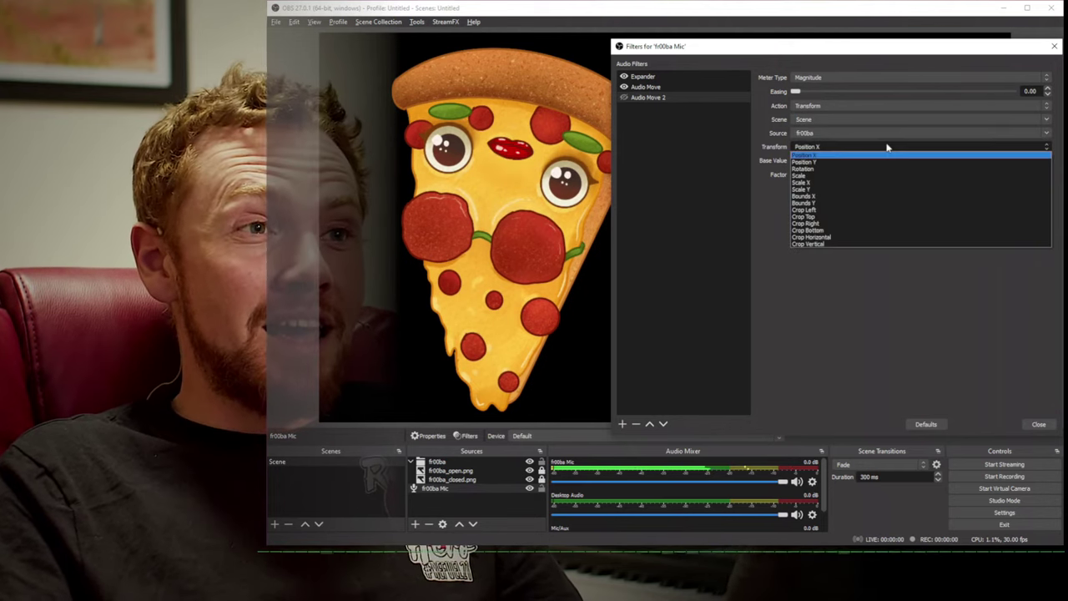
click(825, 175)
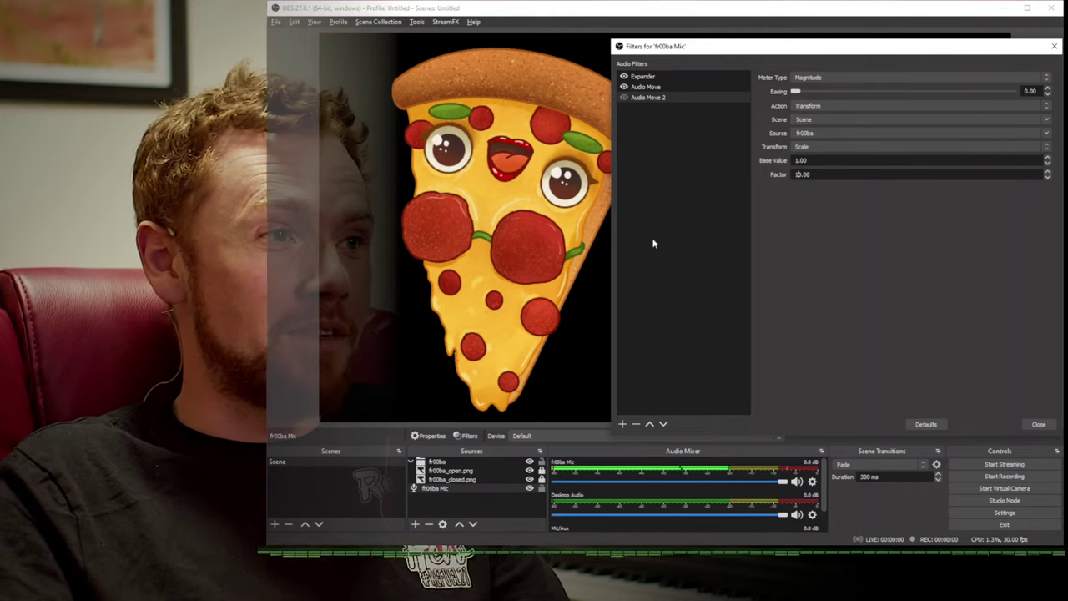
right_click(443, 461)
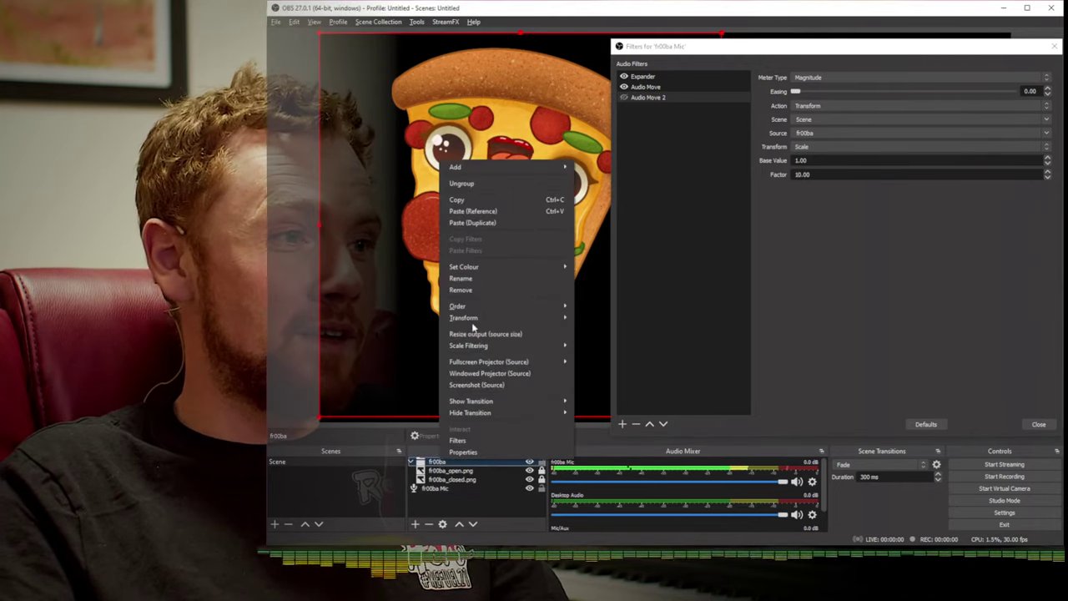
mouse_move(534, 318)
click(583, 330)
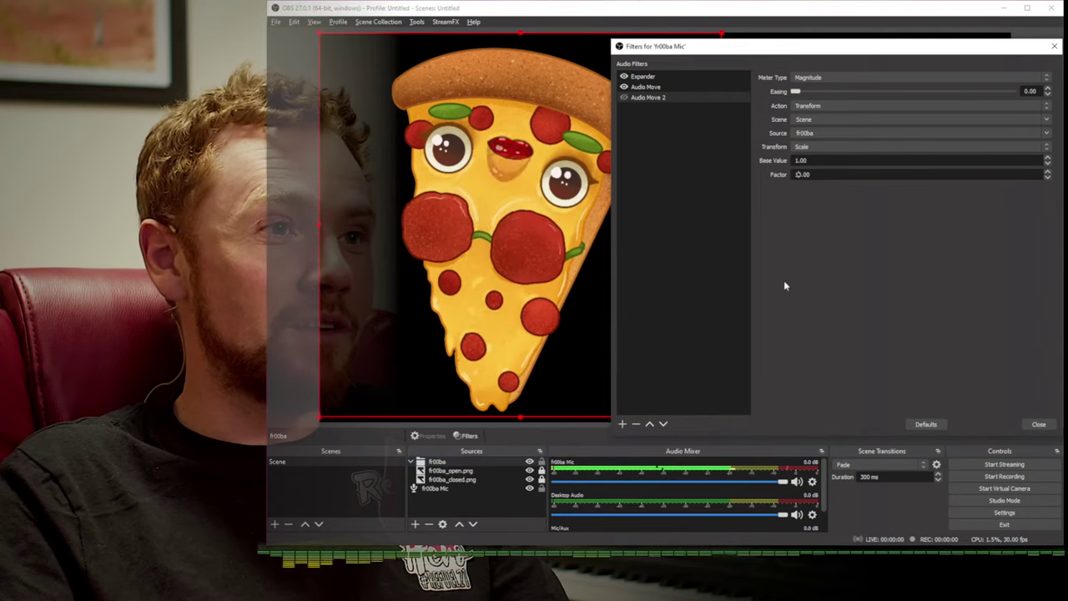
Step: Enable the second Audio Move filter and set its scale factor to 2
click(624, 97)
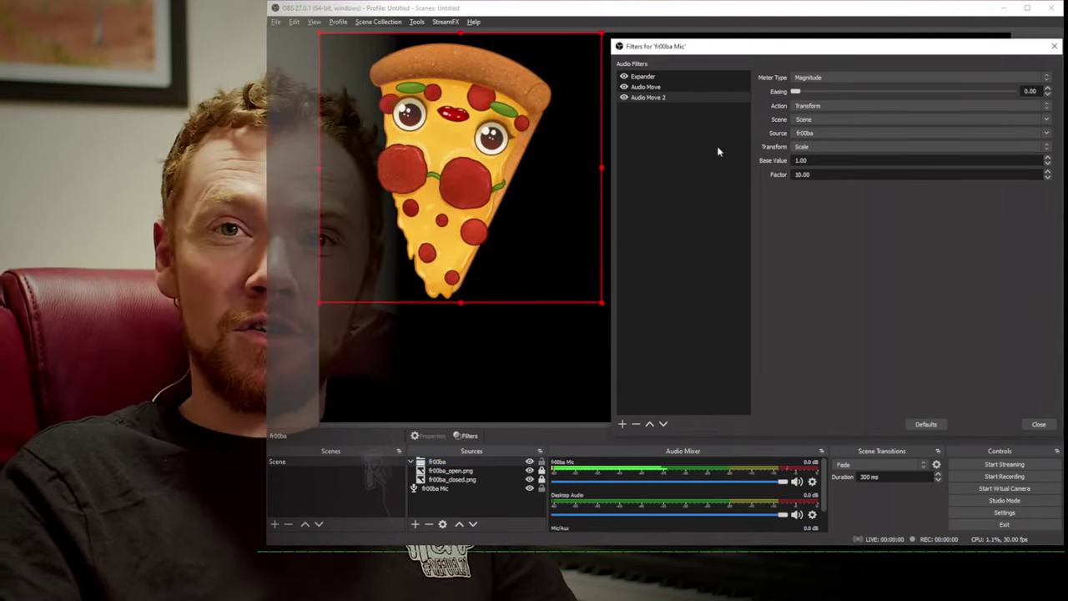
double_click(799, 175)
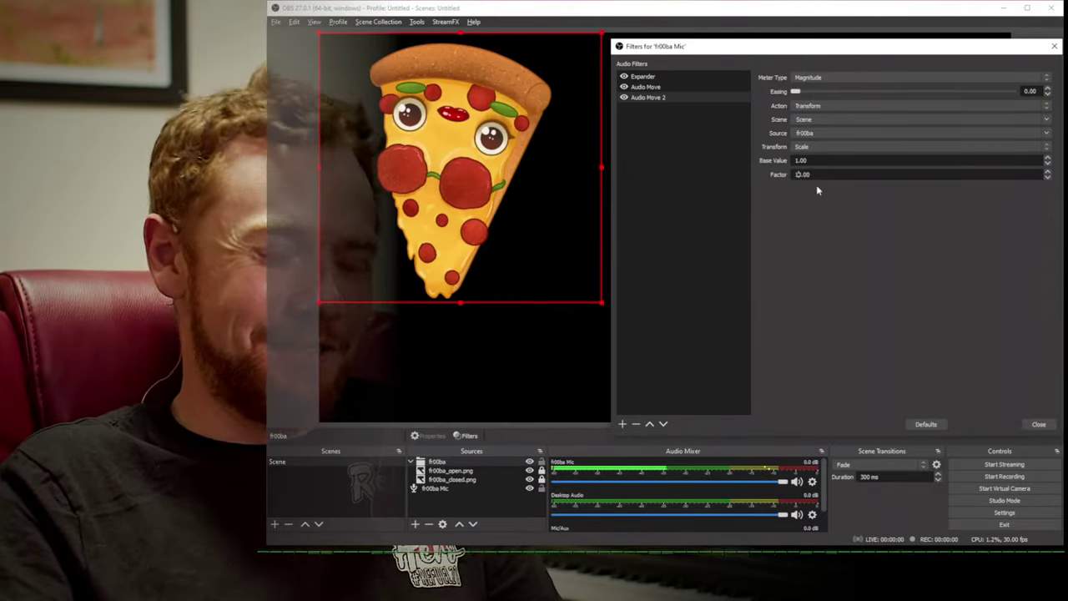
text(2)
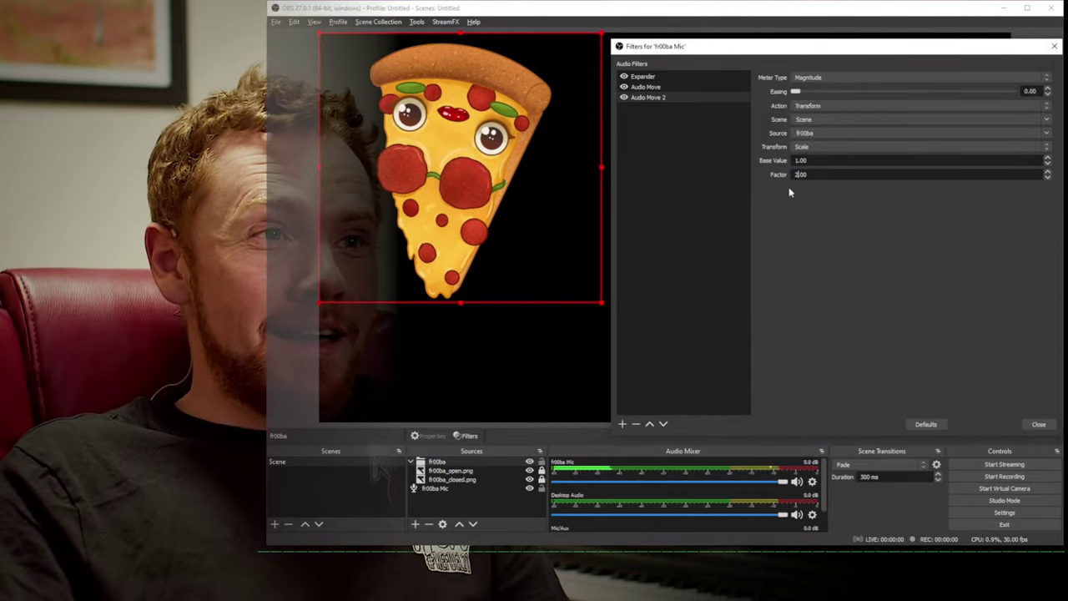
Step: Switch the second Audio Move to Rotation with base value 0, trying a factor of 360 and settling on 90
click(826, 147)
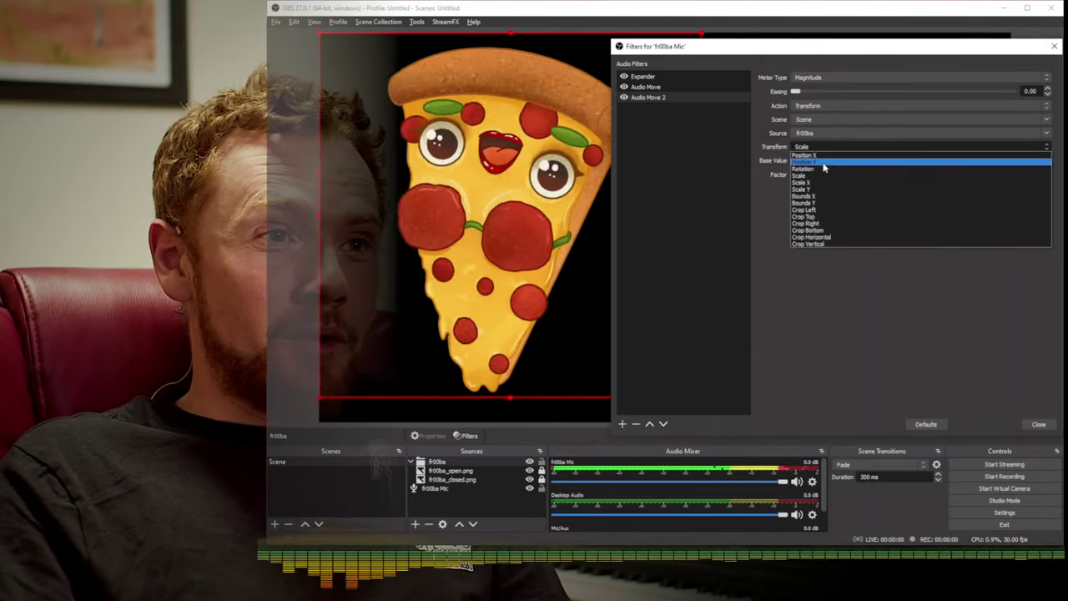
click(821, 169)
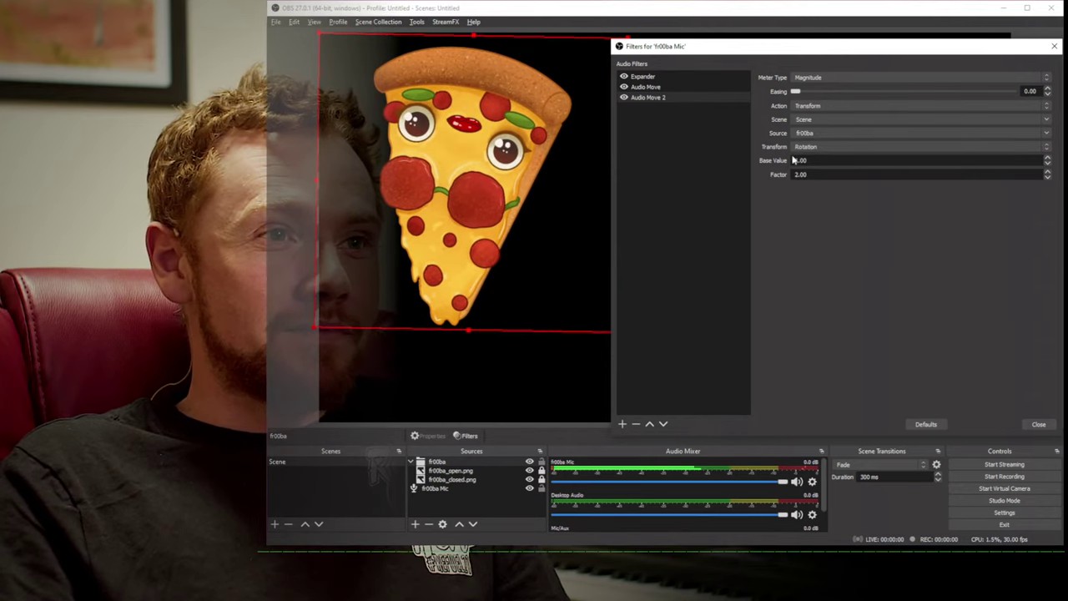
key(Tab)
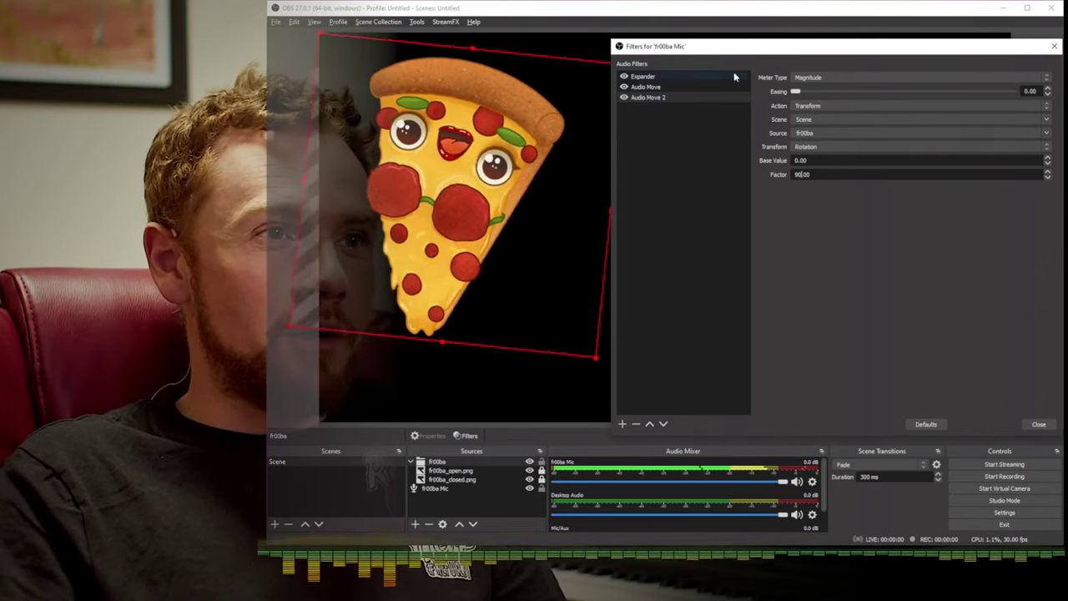
drag(734, 47, 746, 44)
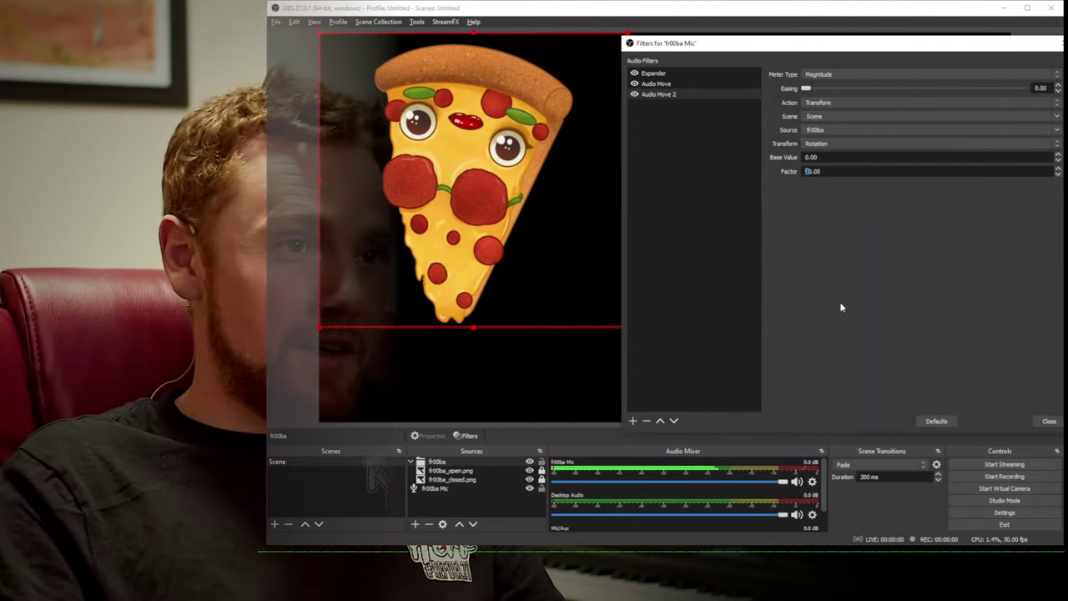
text(360)
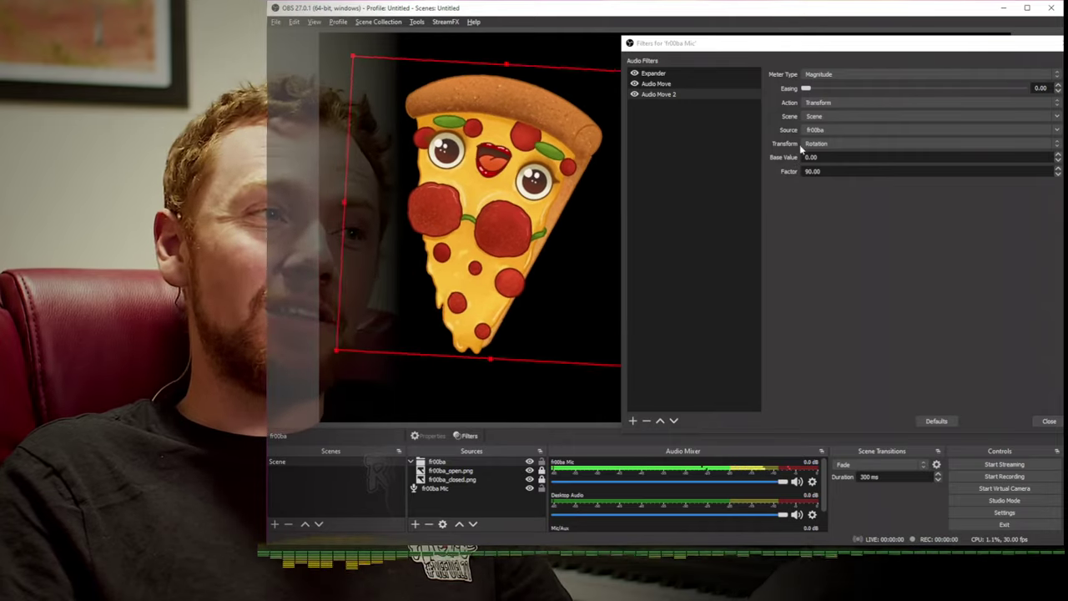
Step: Try an easing of 99.99 on the rotation, settle on about 87.61 and close the microphone's filters
drag(807, 90, 1006, 89)
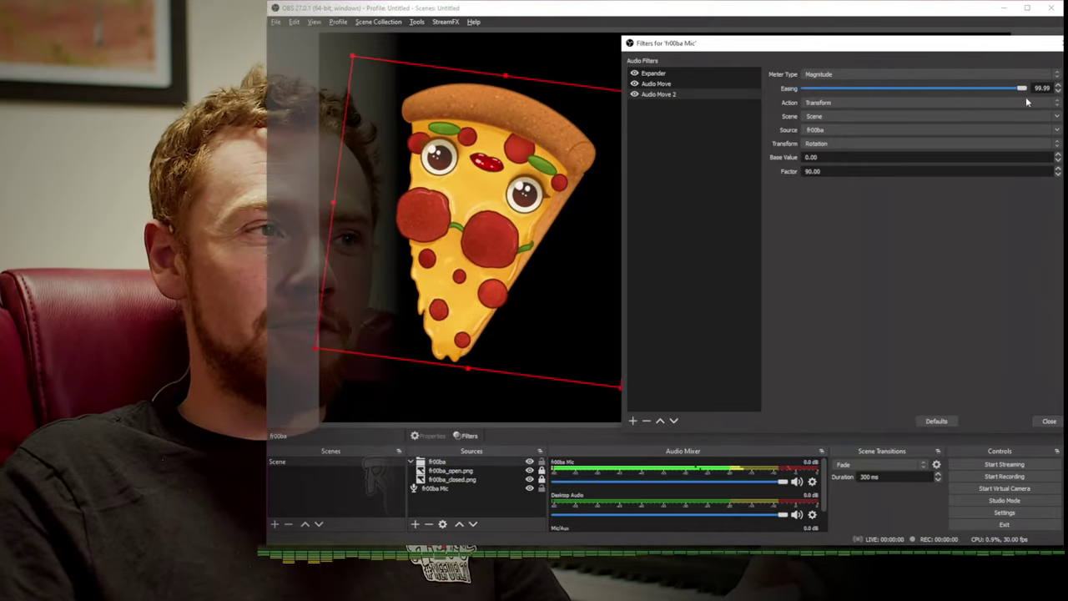
click(1011, 94)
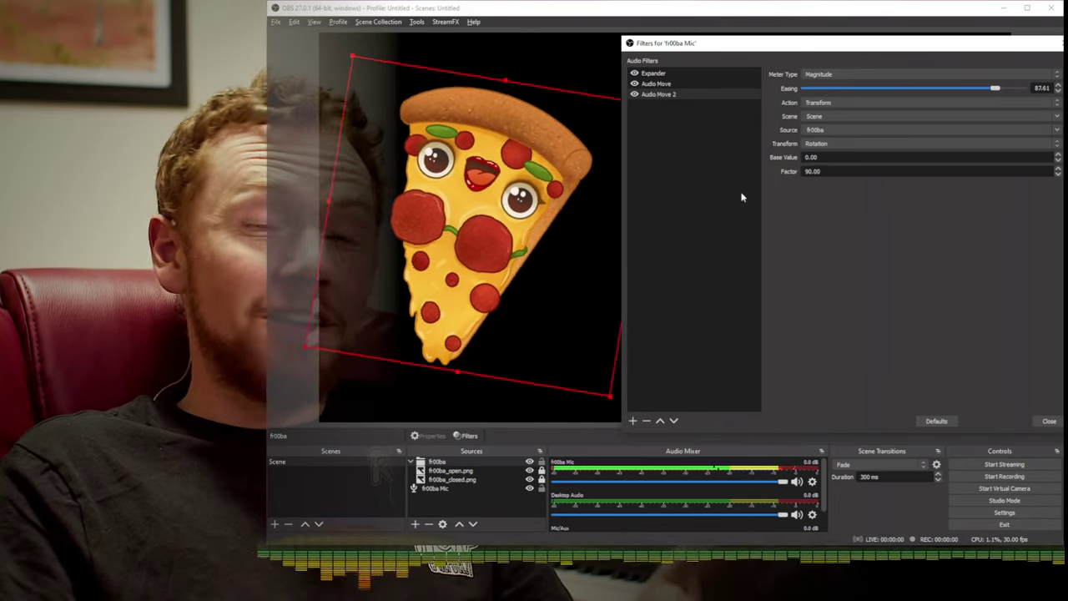
click(1049, 422)
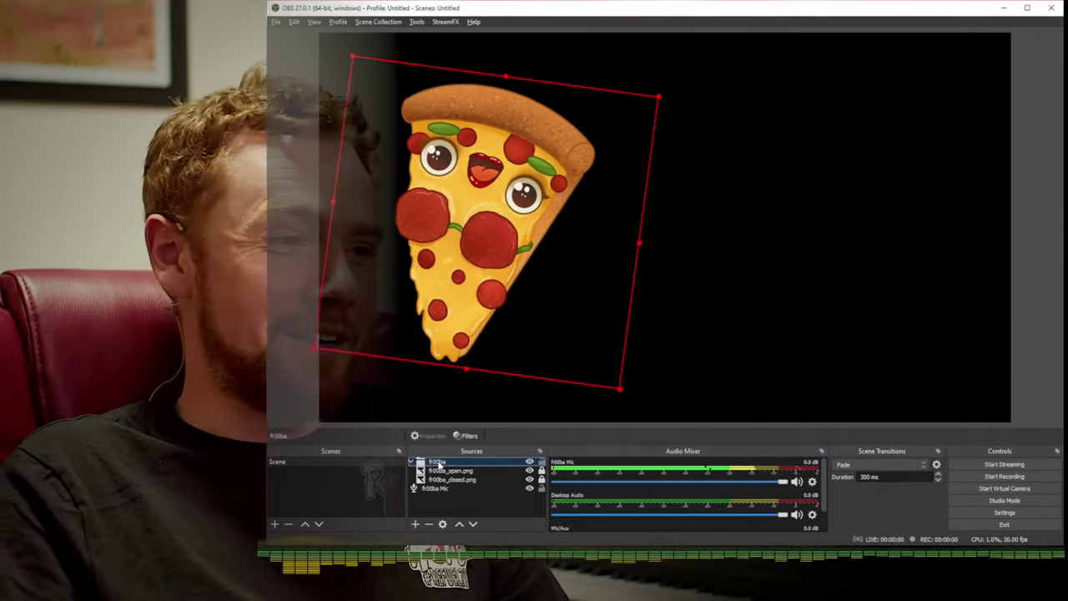
Step: Open the fr00ba group's transform settings and place the group at position 324, 144
right_click(438, 464)
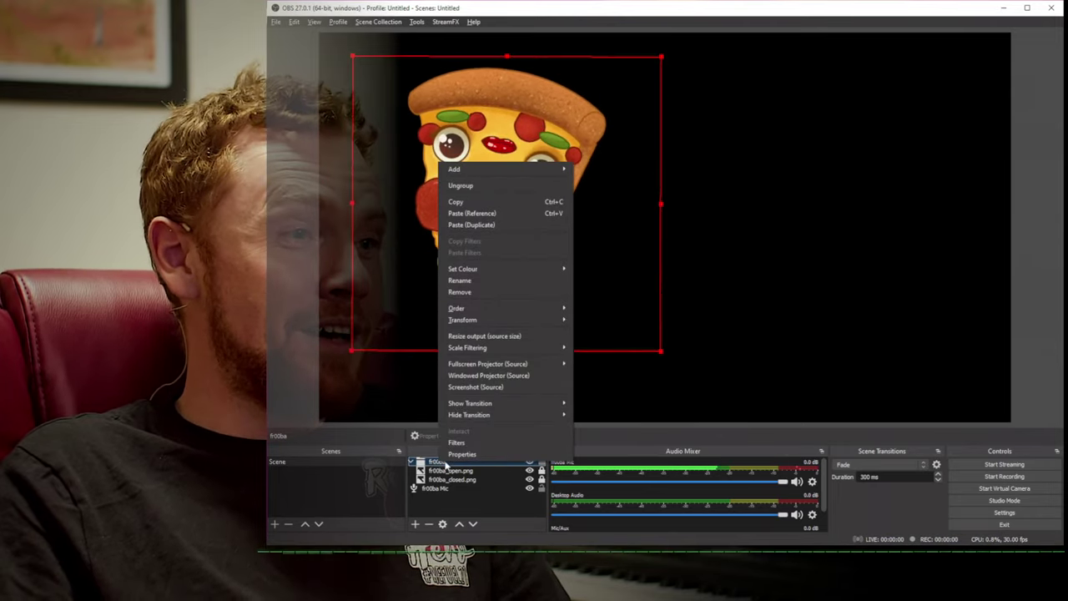
mouse_move(491, 320)
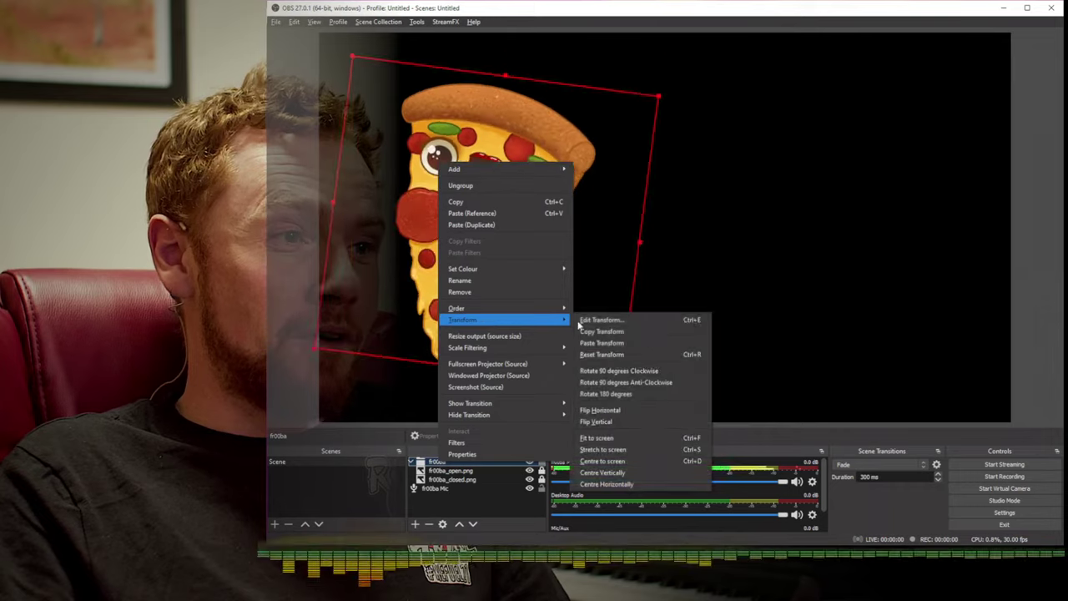
click(592, 320)
drag(613, 200, 793, 125)
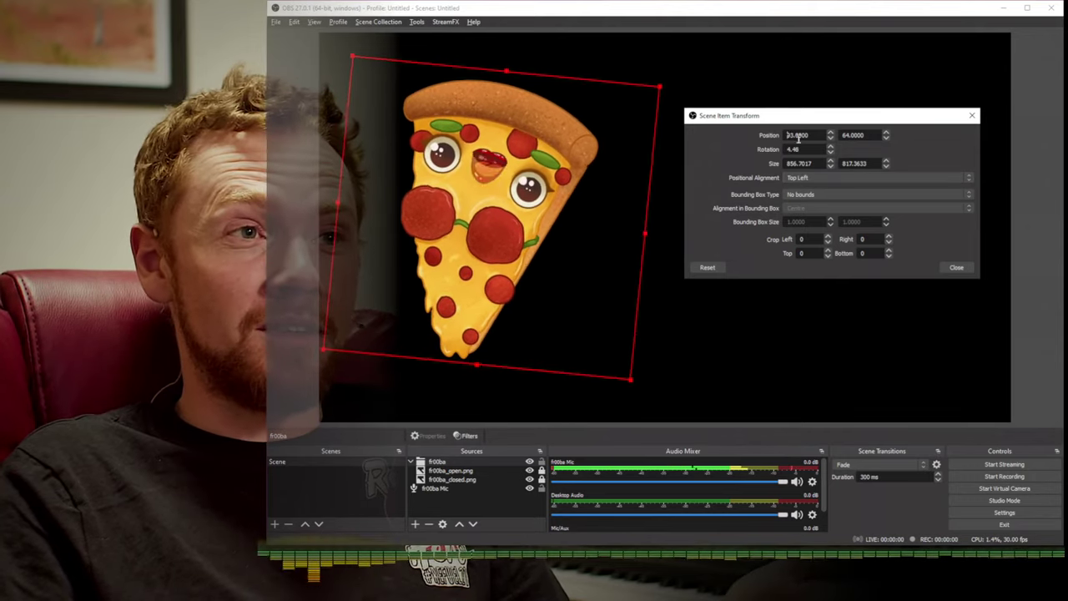
triple_click(813, 139)
text(93)
key(Tab)
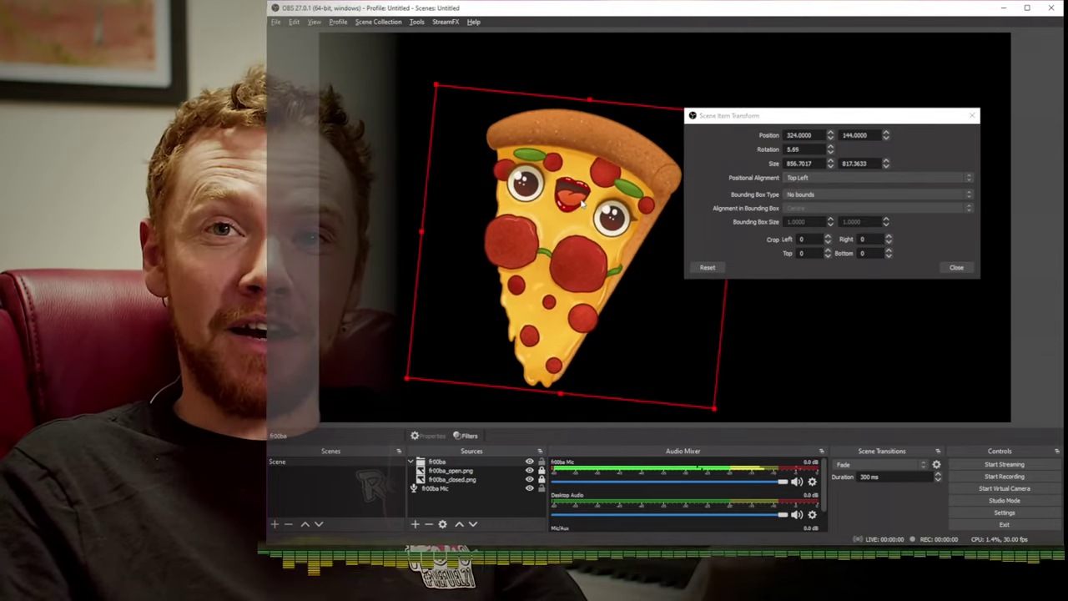
Step: Try Top Right positional alignment on the fr00ba group with position 960, 140, and Centre alignment with position 742, 489
drag(751, 116, 791, 90)
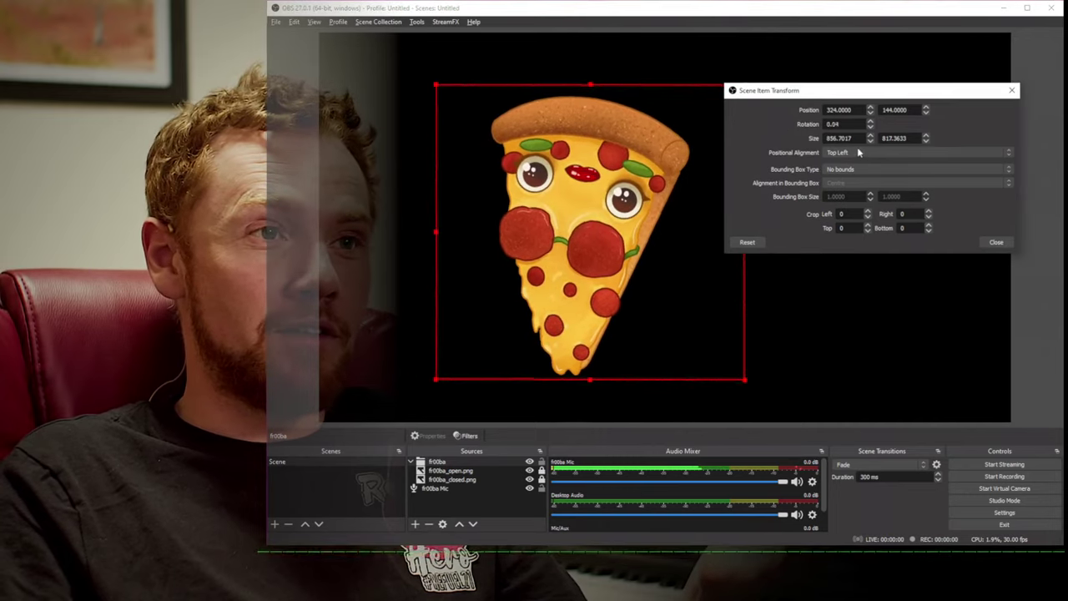
click(857, 153)
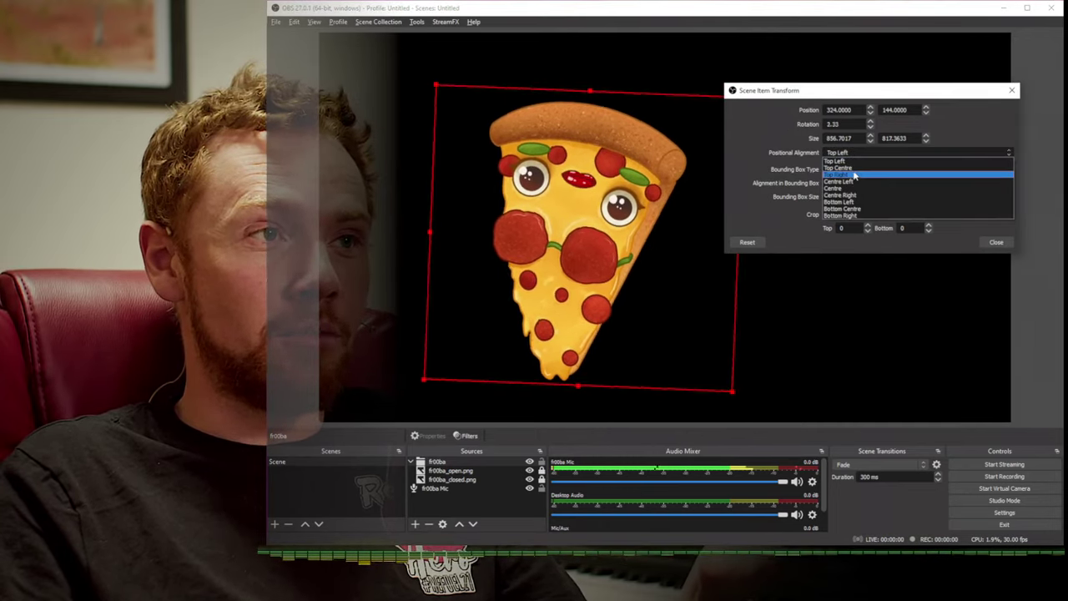
click(837, 174)
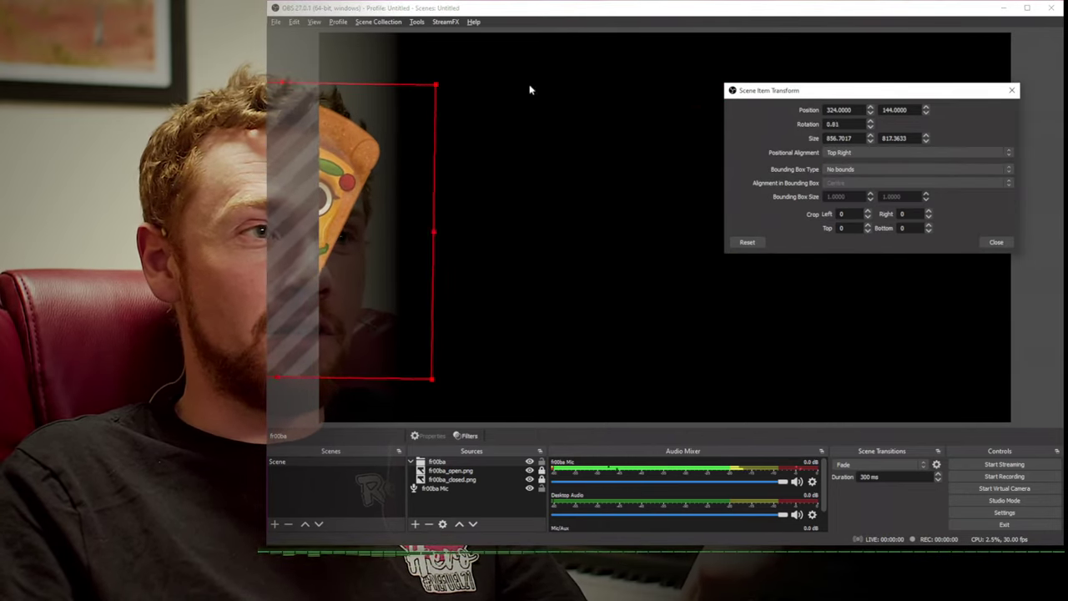
drag(343, 173, 572, 171)
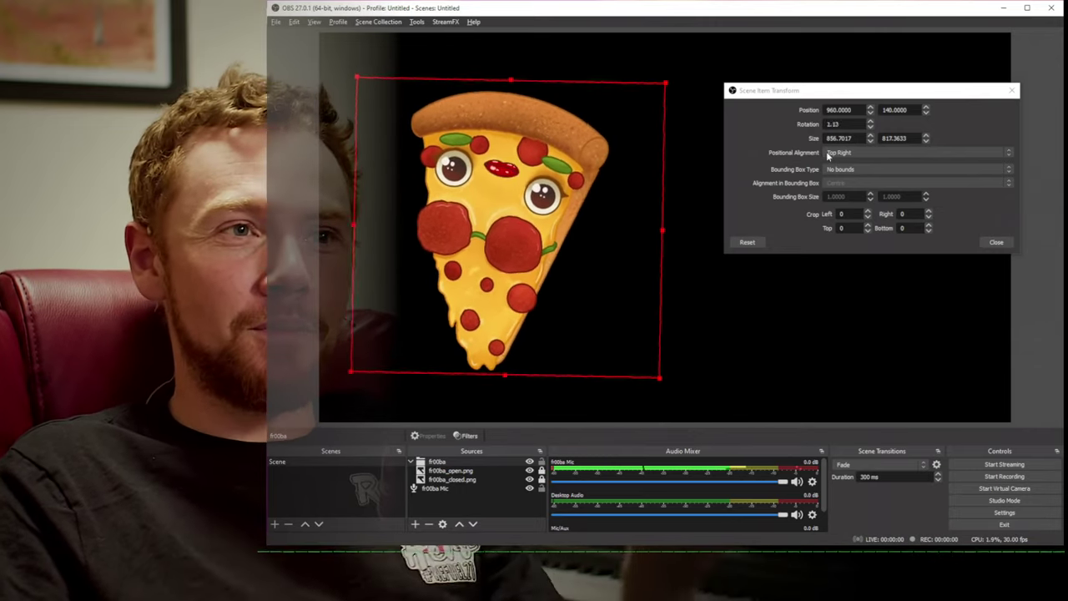
click(826, 151)
click(836, 184)
drag(693, 191, 579, 253)
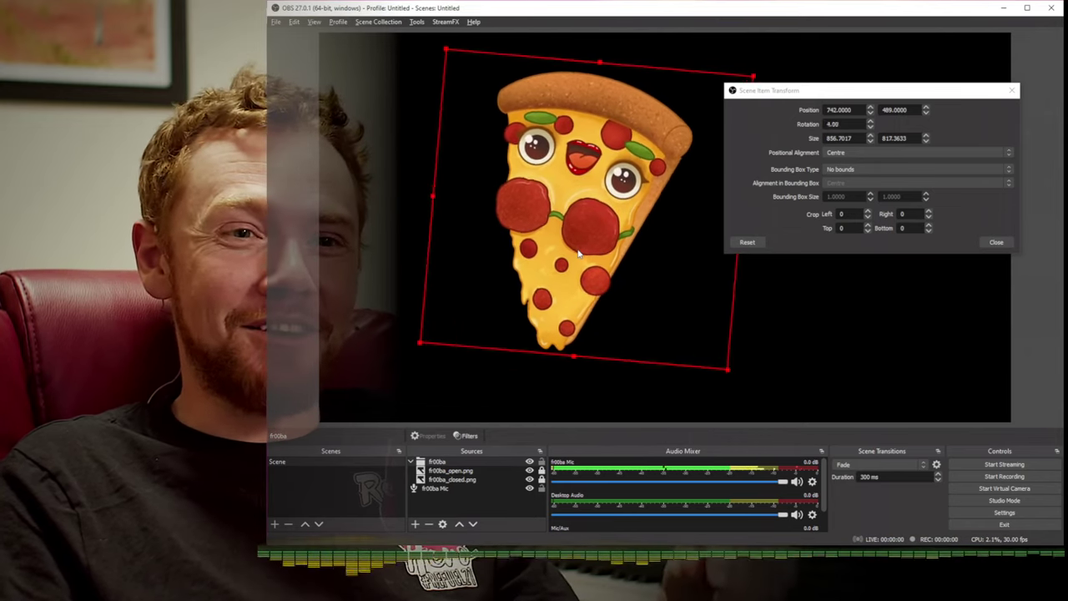
Step: Set the fr00ba group's positional alignment to Centre Right, move it to position 1063, 564 and deselect it
click(862, 154)
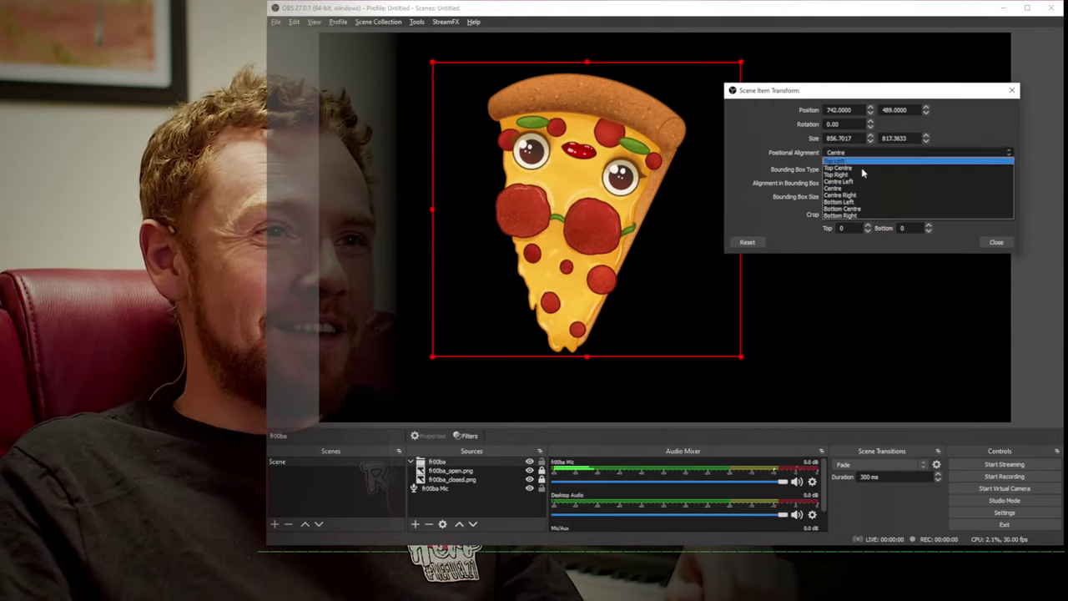
click(859, 195)
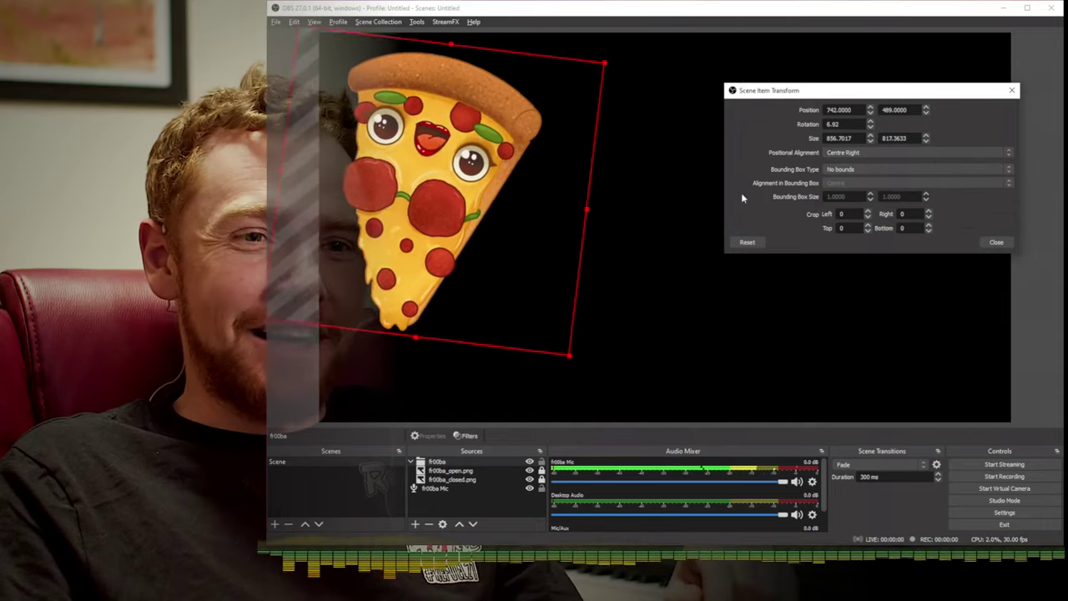
drag(492, 221, 599, 253)
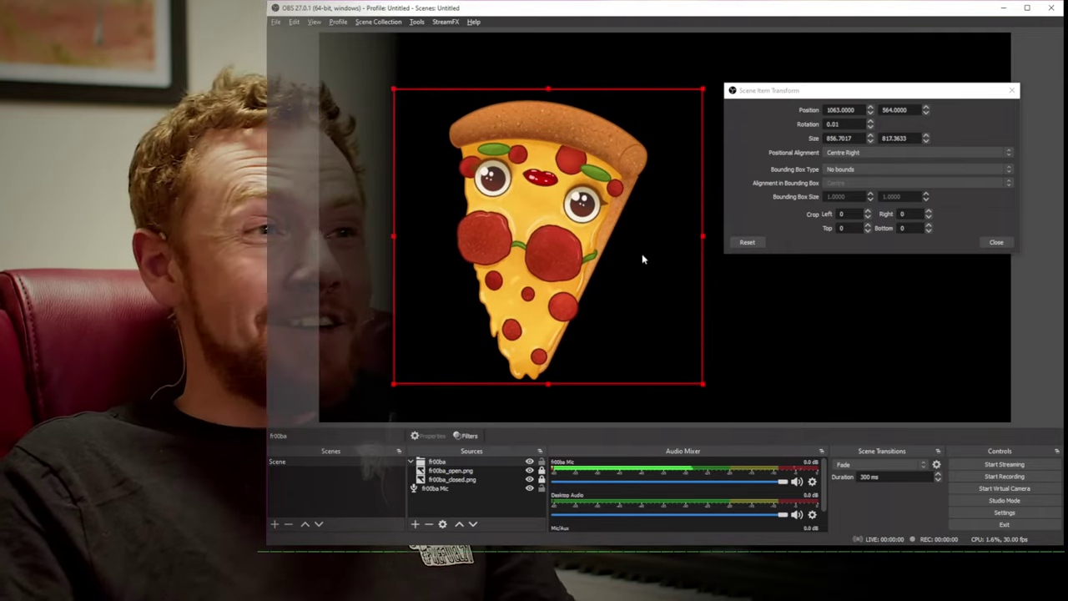
click(777, 311)
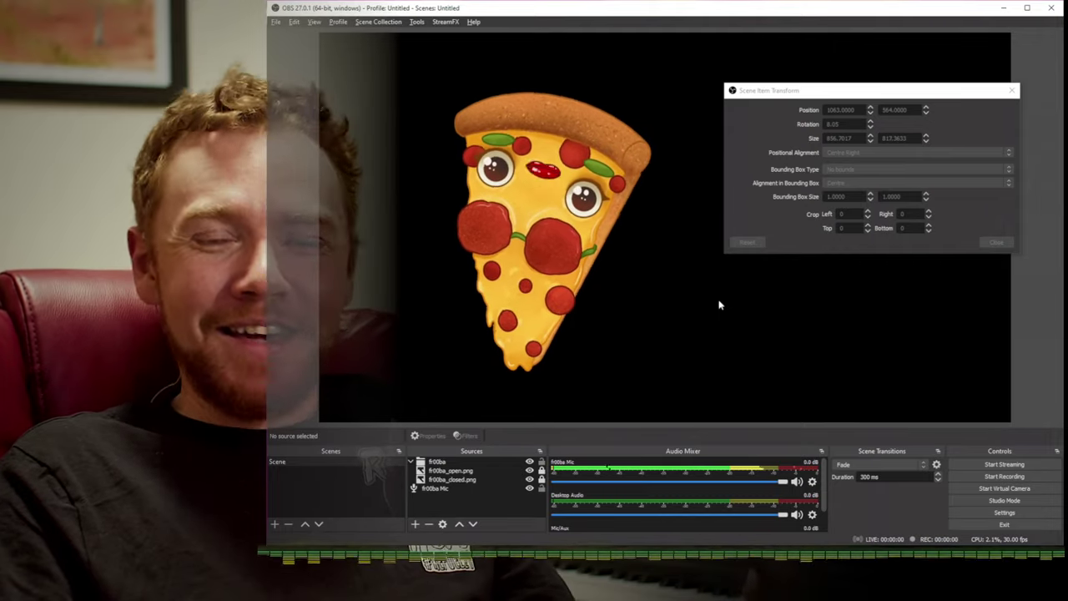
Step: Crop 131 pixels off the group's right side, reposition the group at 983, 595 and close the transform settings
click(583, 274)
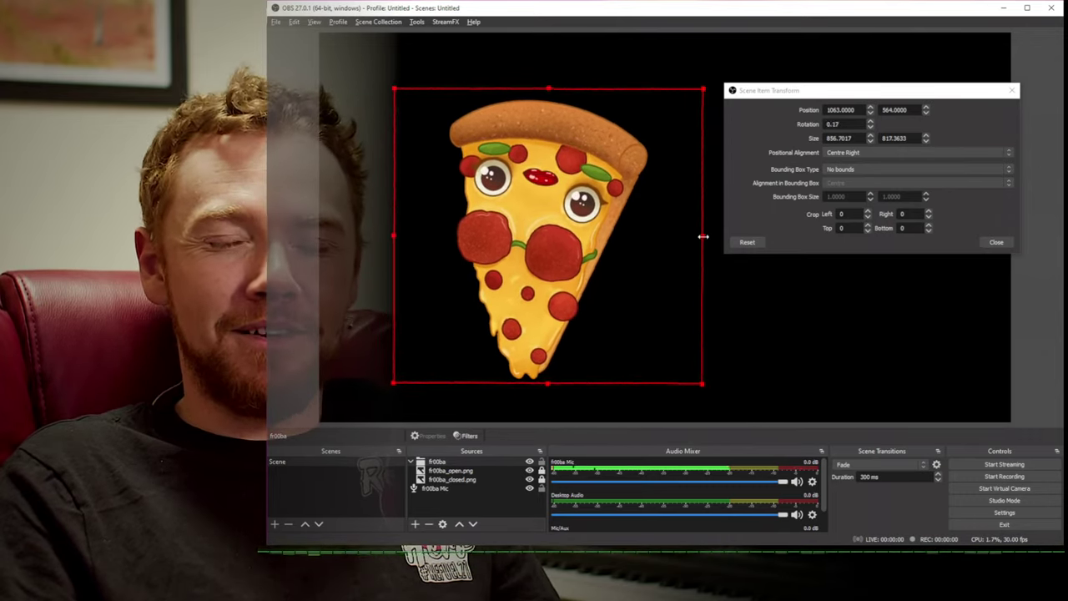
drag(704, 237, 655, 239)
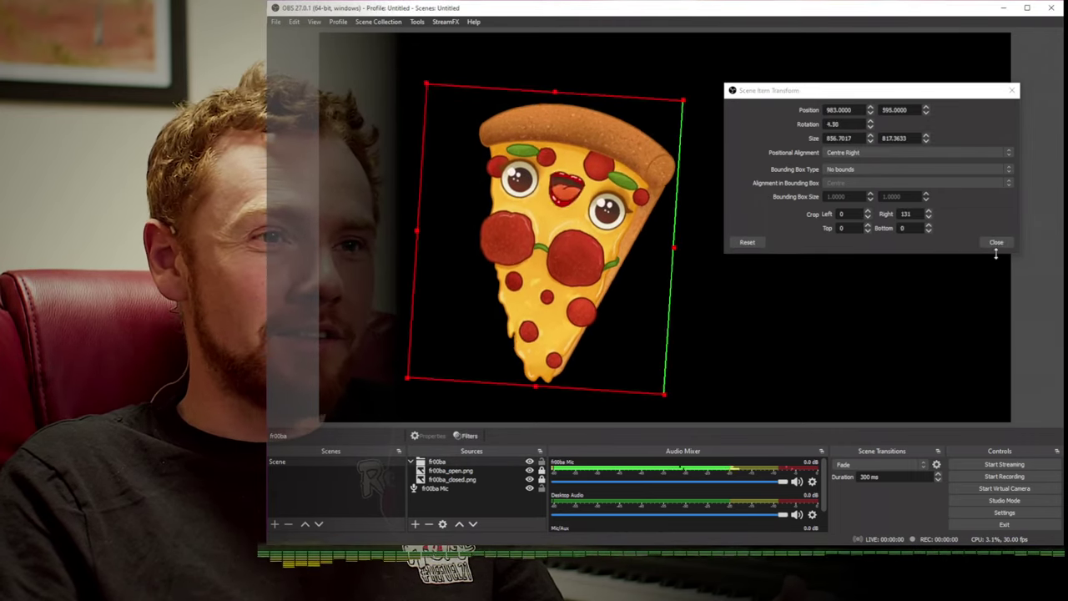
click(996, 242)
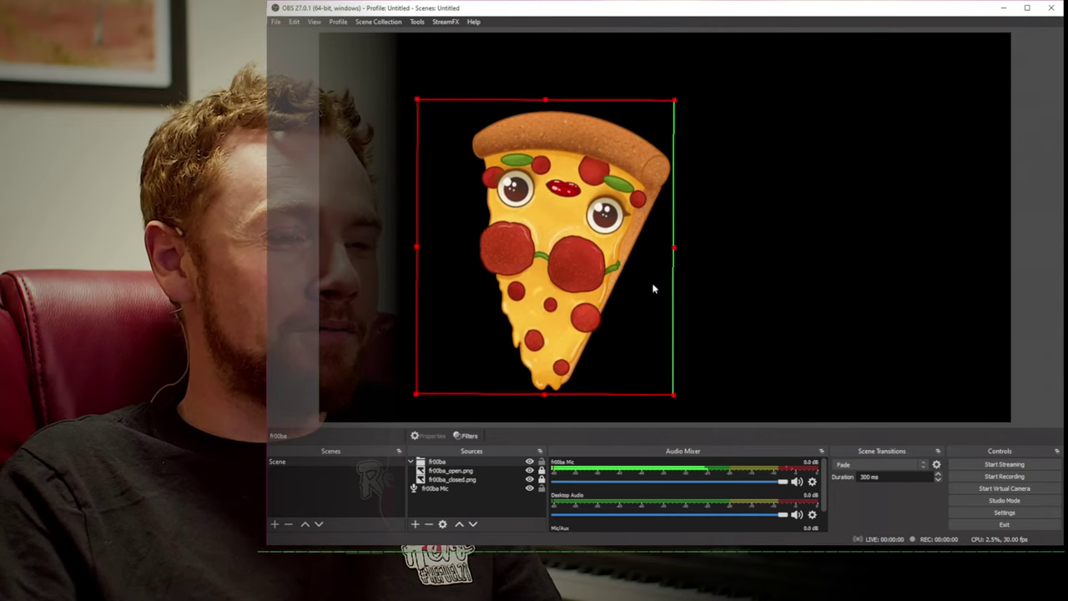
Step: Flip the fr00ba pizza group horizontally
right_click(649, 369)
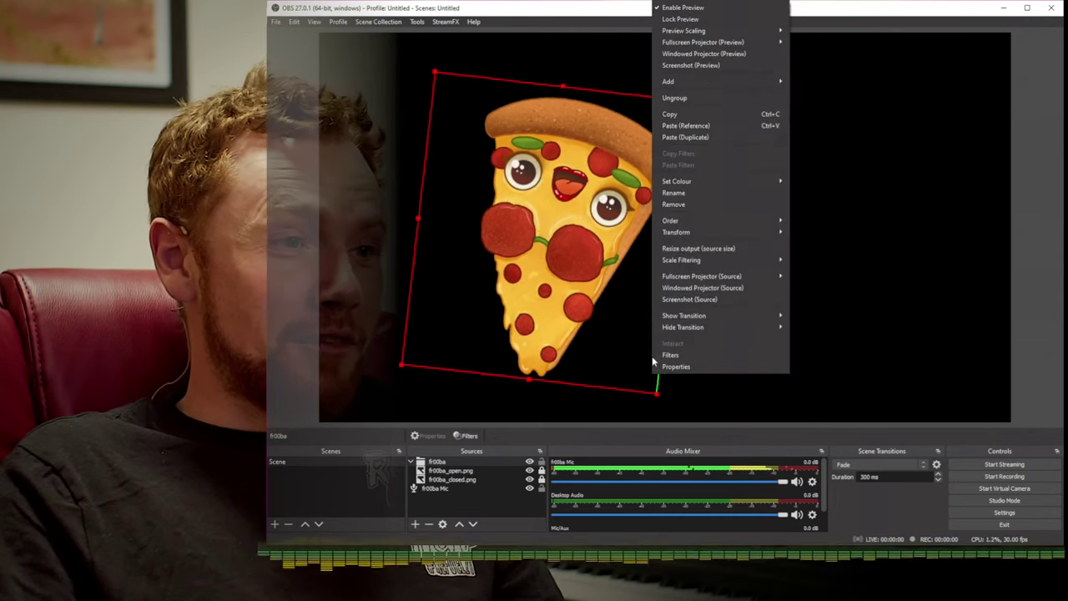
mouse_move(772, 232)
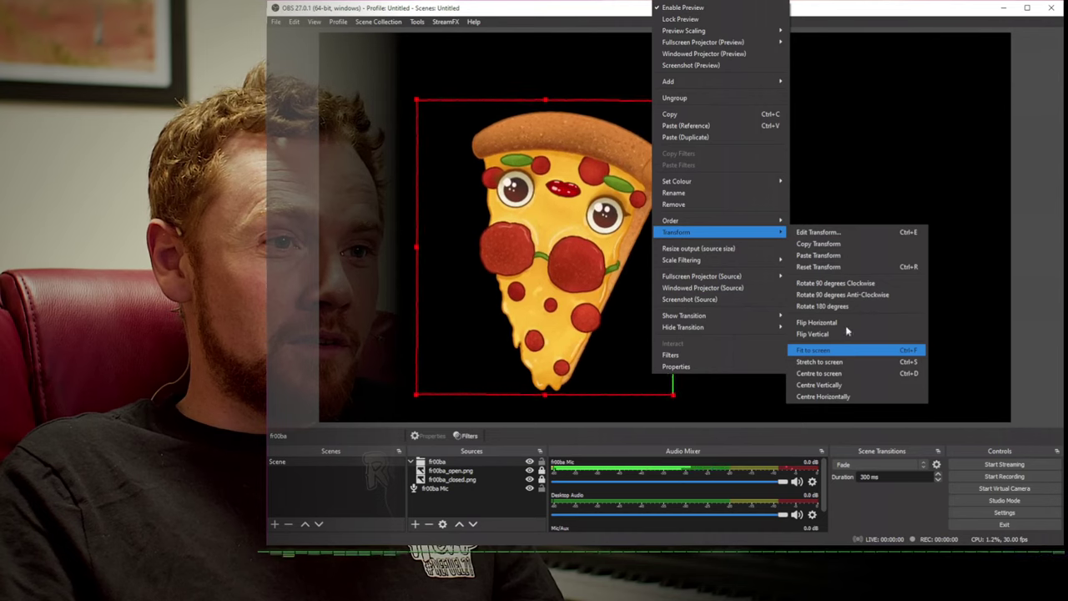
click(864, 353)
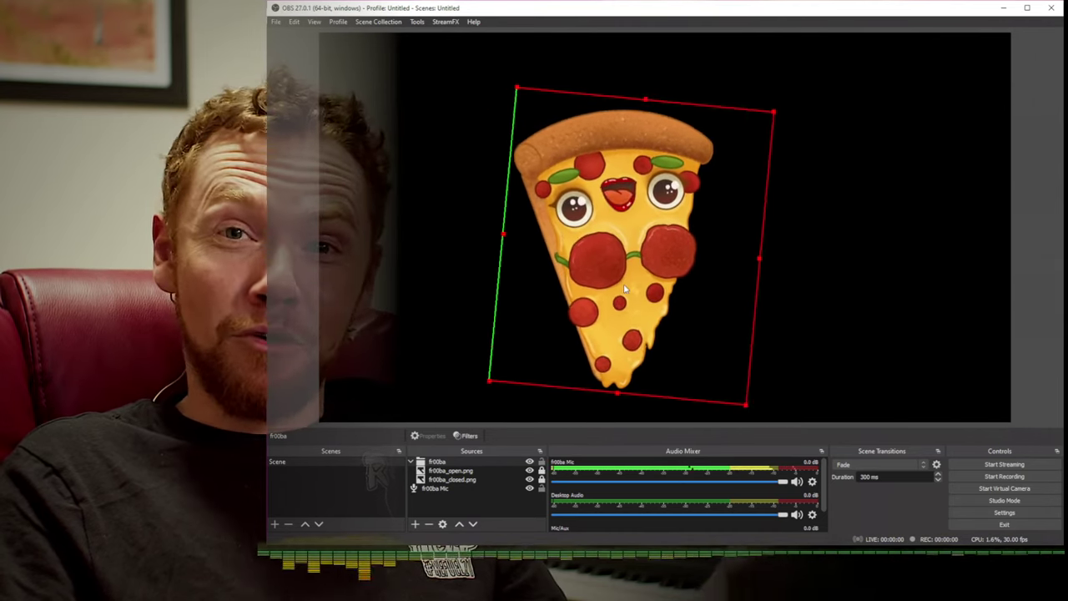
Step: Open the fr00ba Mic filters, move the pizza clear of the dialog and set the Audio Move 2 rotation factor to -90
click(437, 488)
click(465, 435)
drag(614, 93, 829, 87)
click(423, 161)
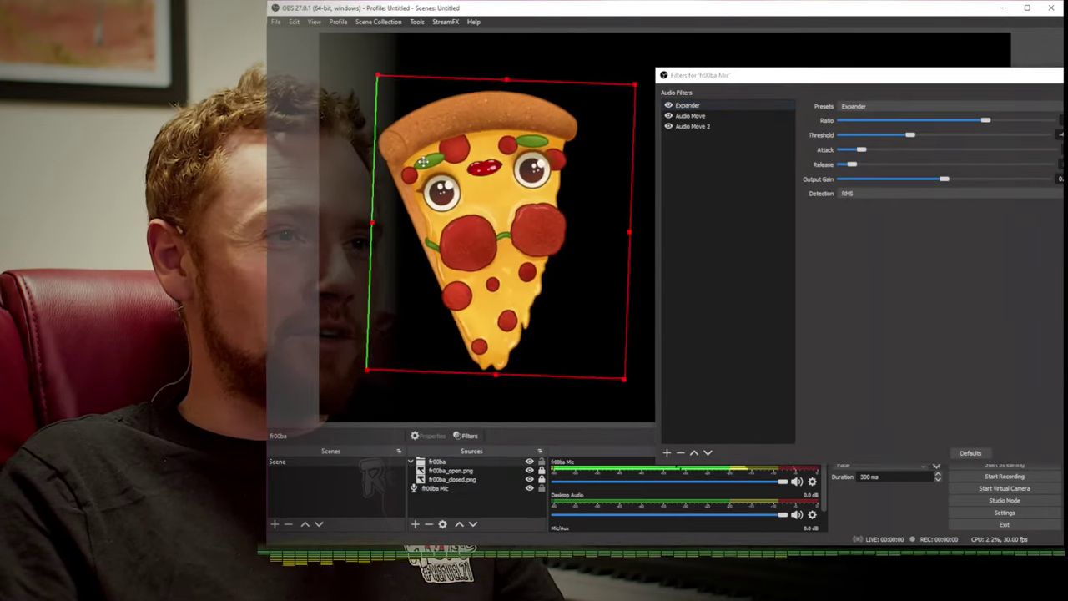
click(706, 126)
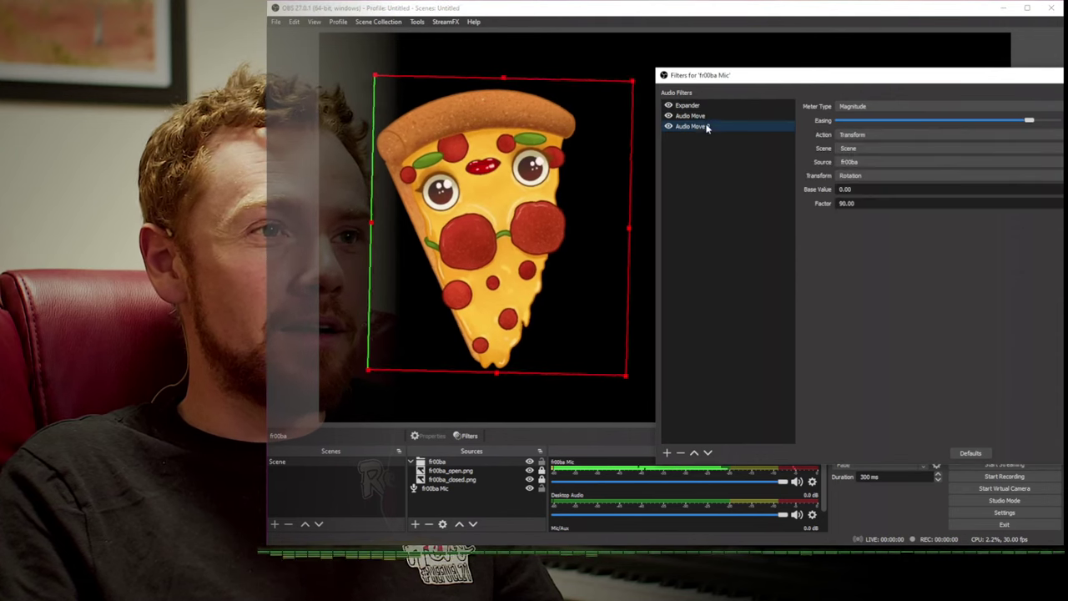
click(839, 205)
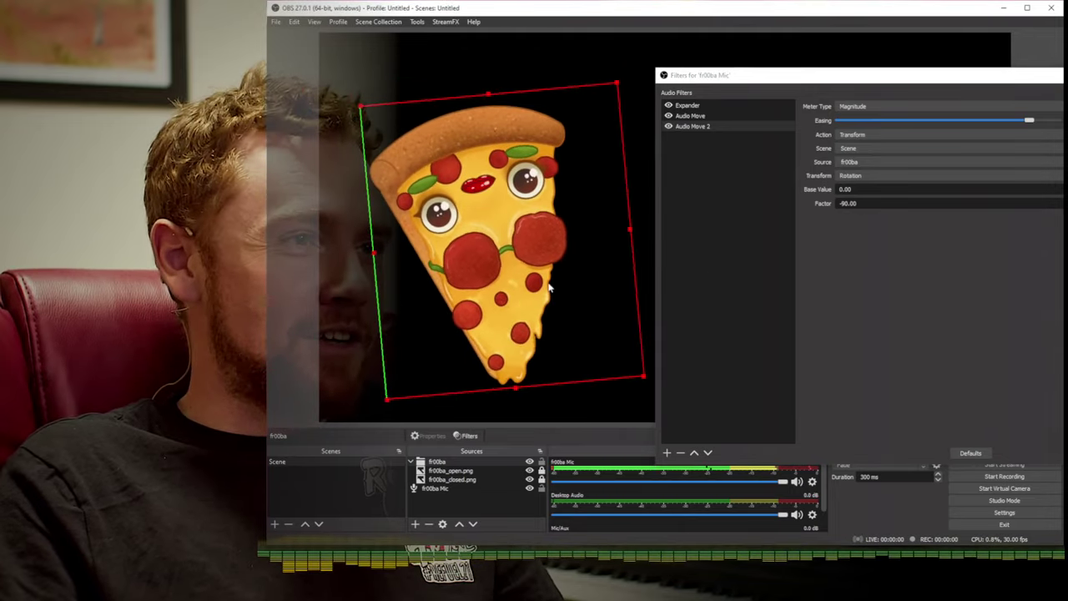
Step: Set the Audio Move 2 rotation base value to 20 after trying -20, and close the microphone's filters
click(844, 191)
text(-2)
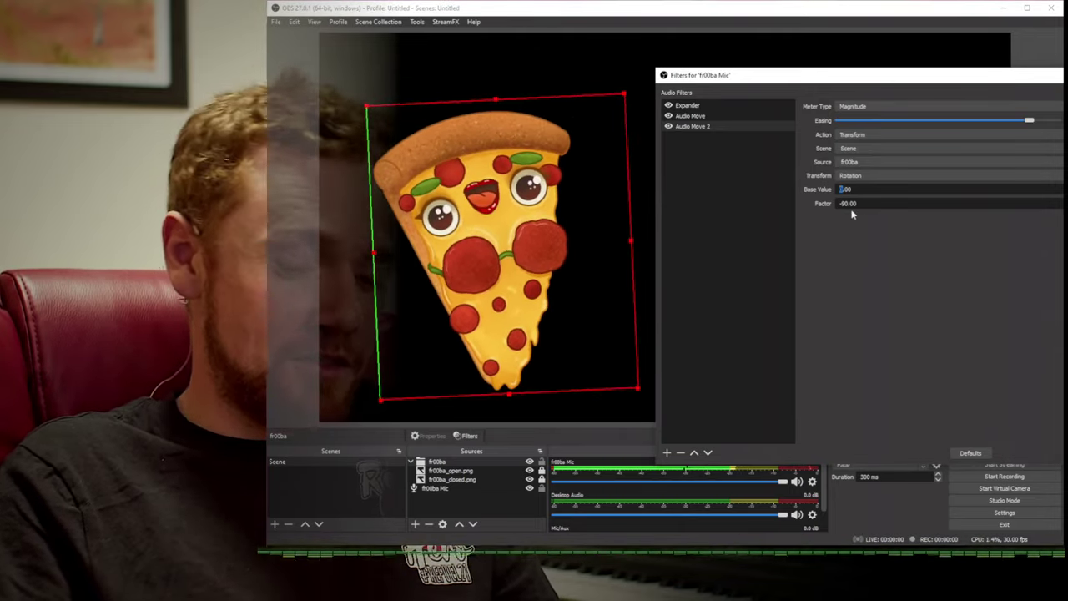
text(0)
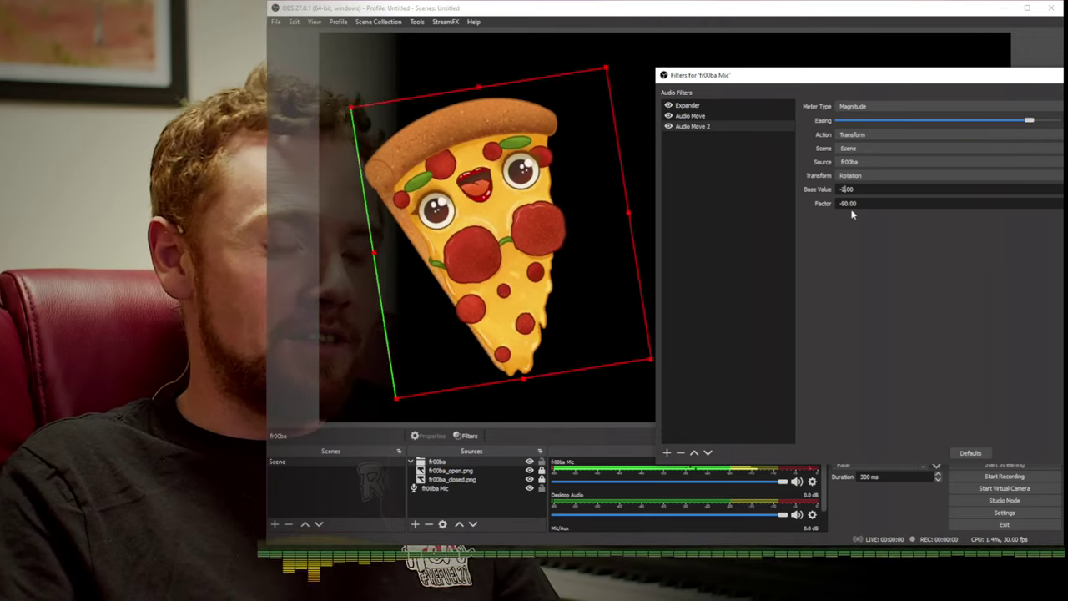
key(Home)
key(Delete)
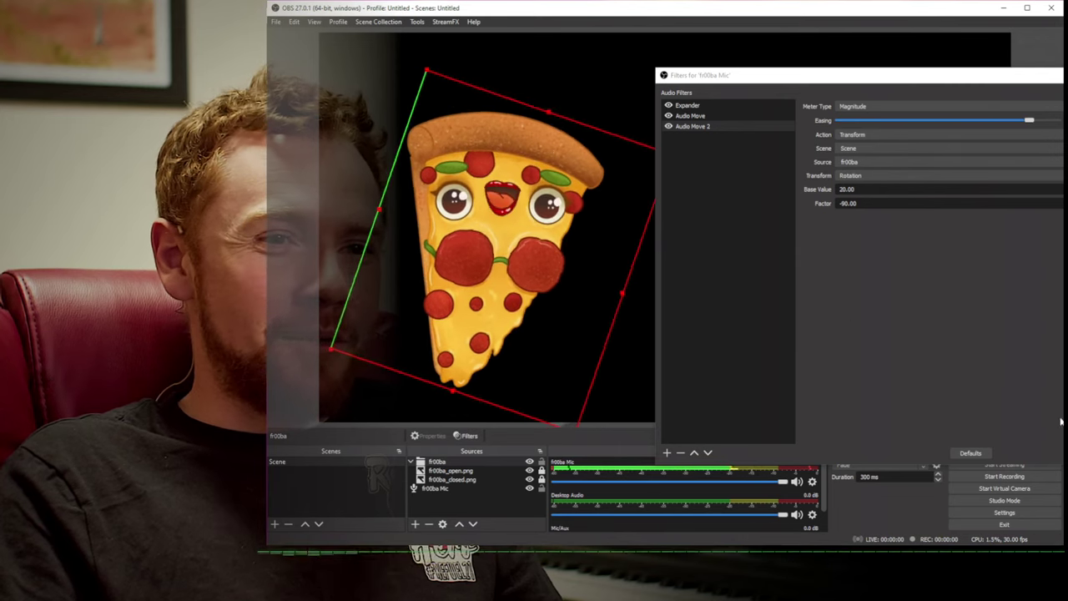
key(Escape)
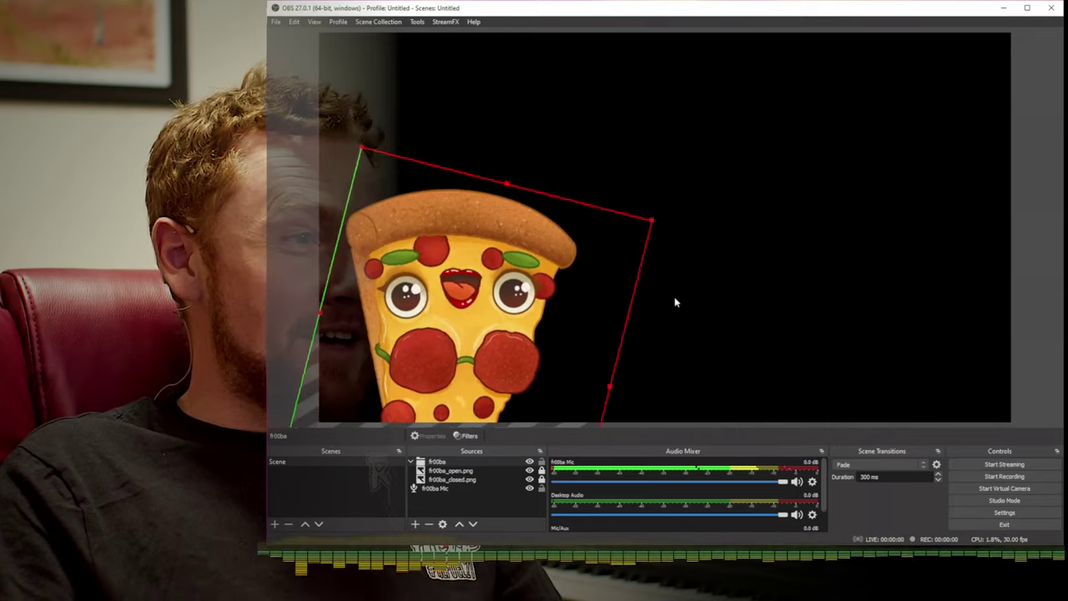
Step: Move the fr00ba pizza group from the canvas's lower-left corner towards the middle of the canvas
click(737, 295)
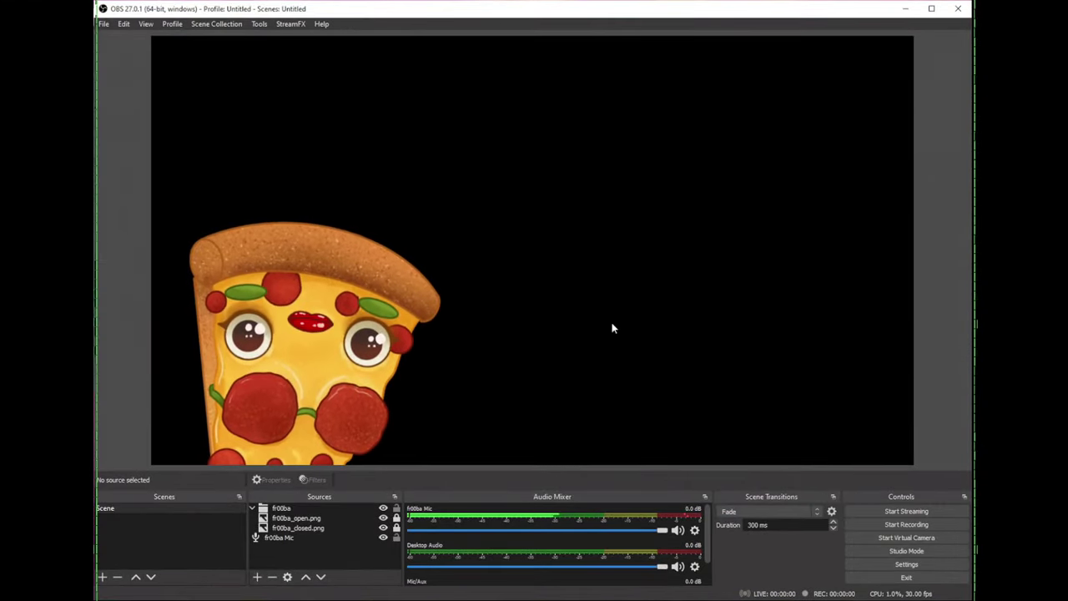
drag(313, 333, 528, 304)
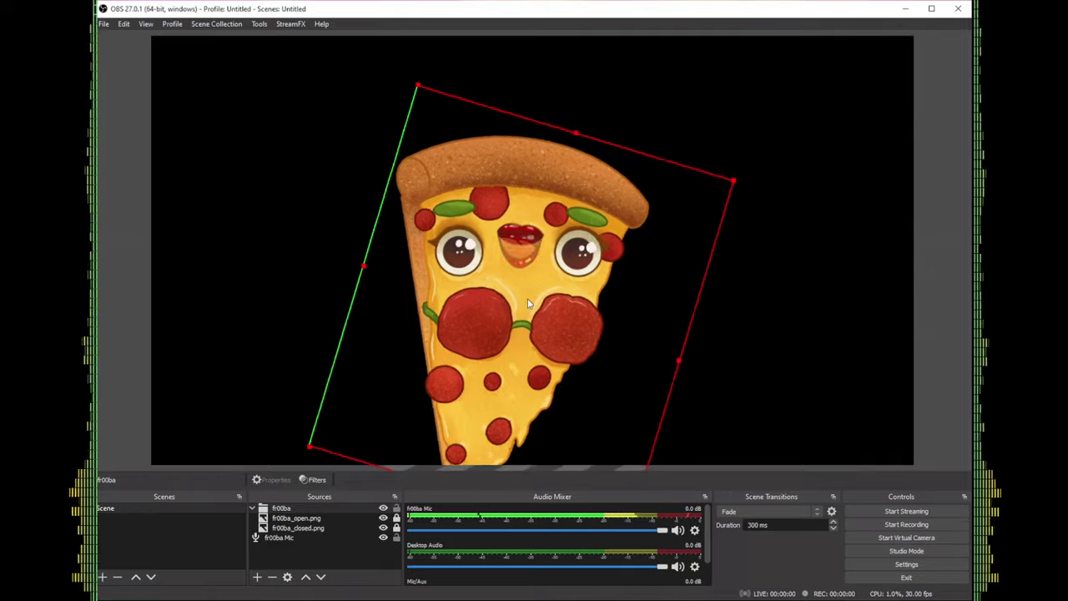